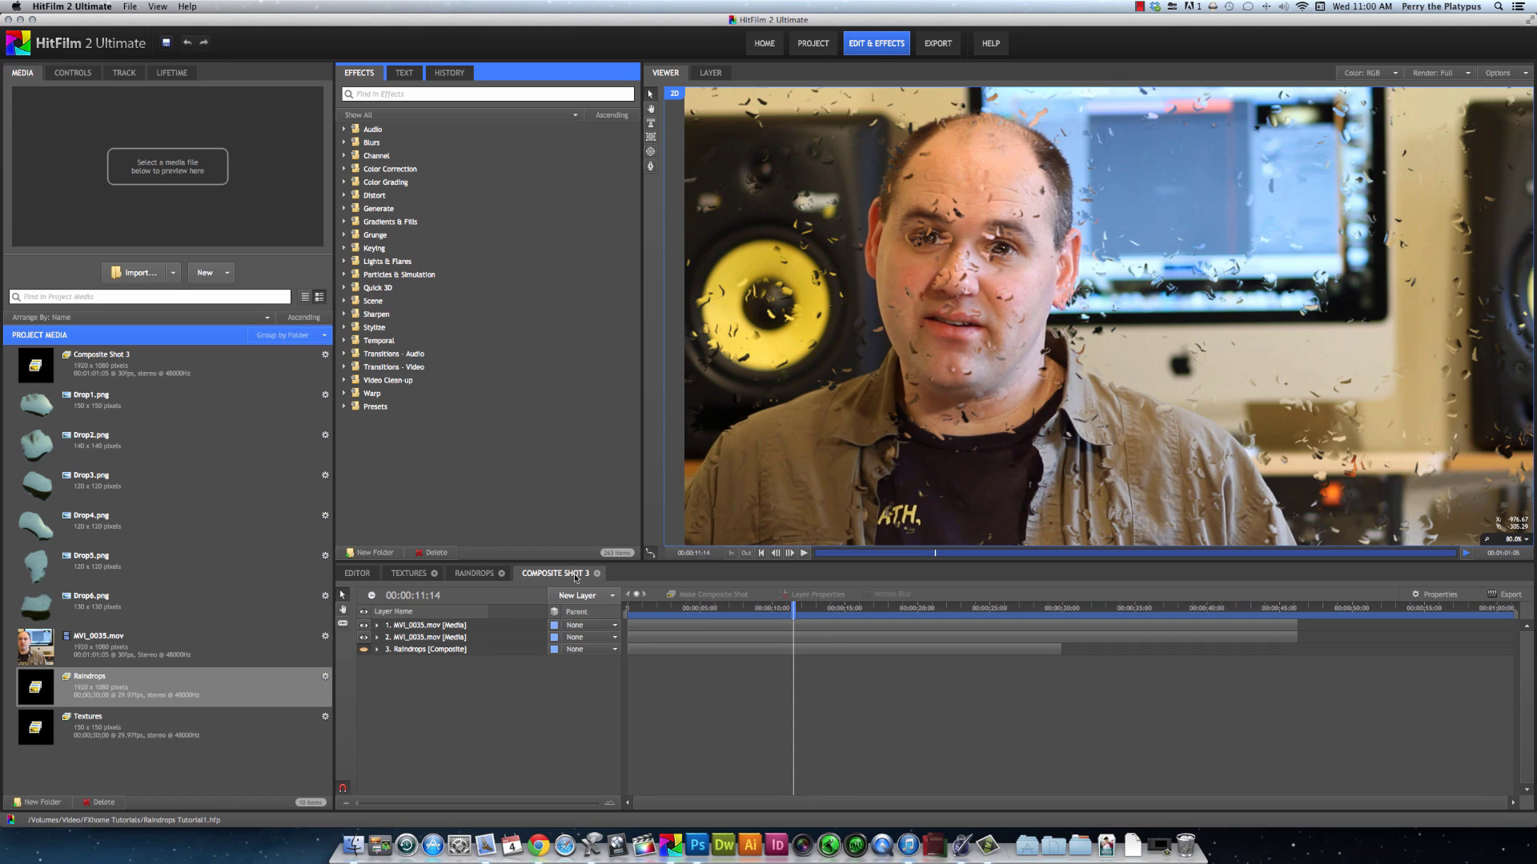
- Rename the composite shot Composite Shot 3 to Final Shot in its properties
click(1439, 594)
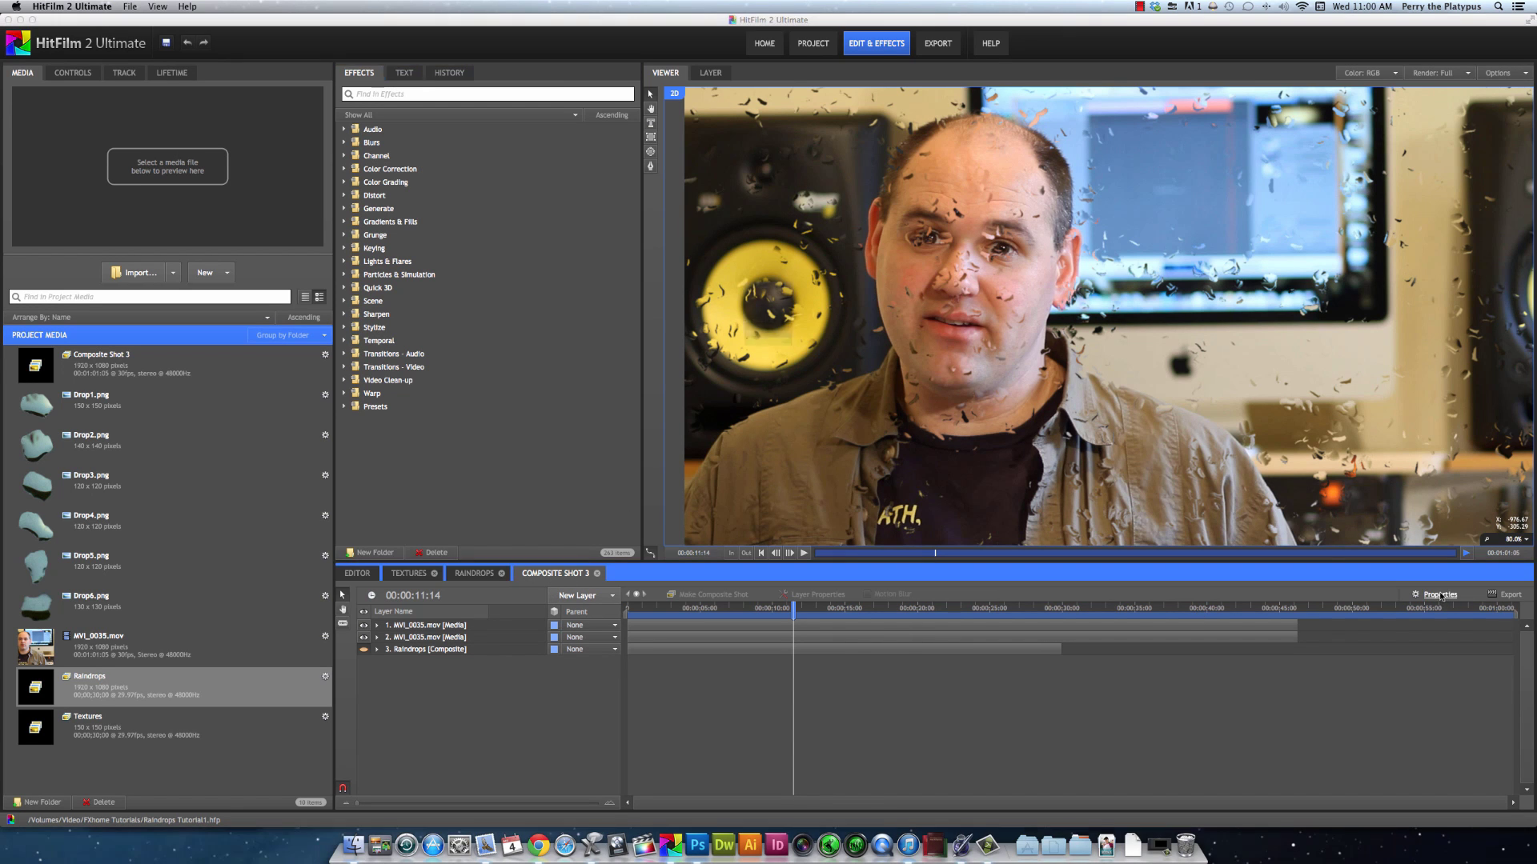
text(Final Shot)
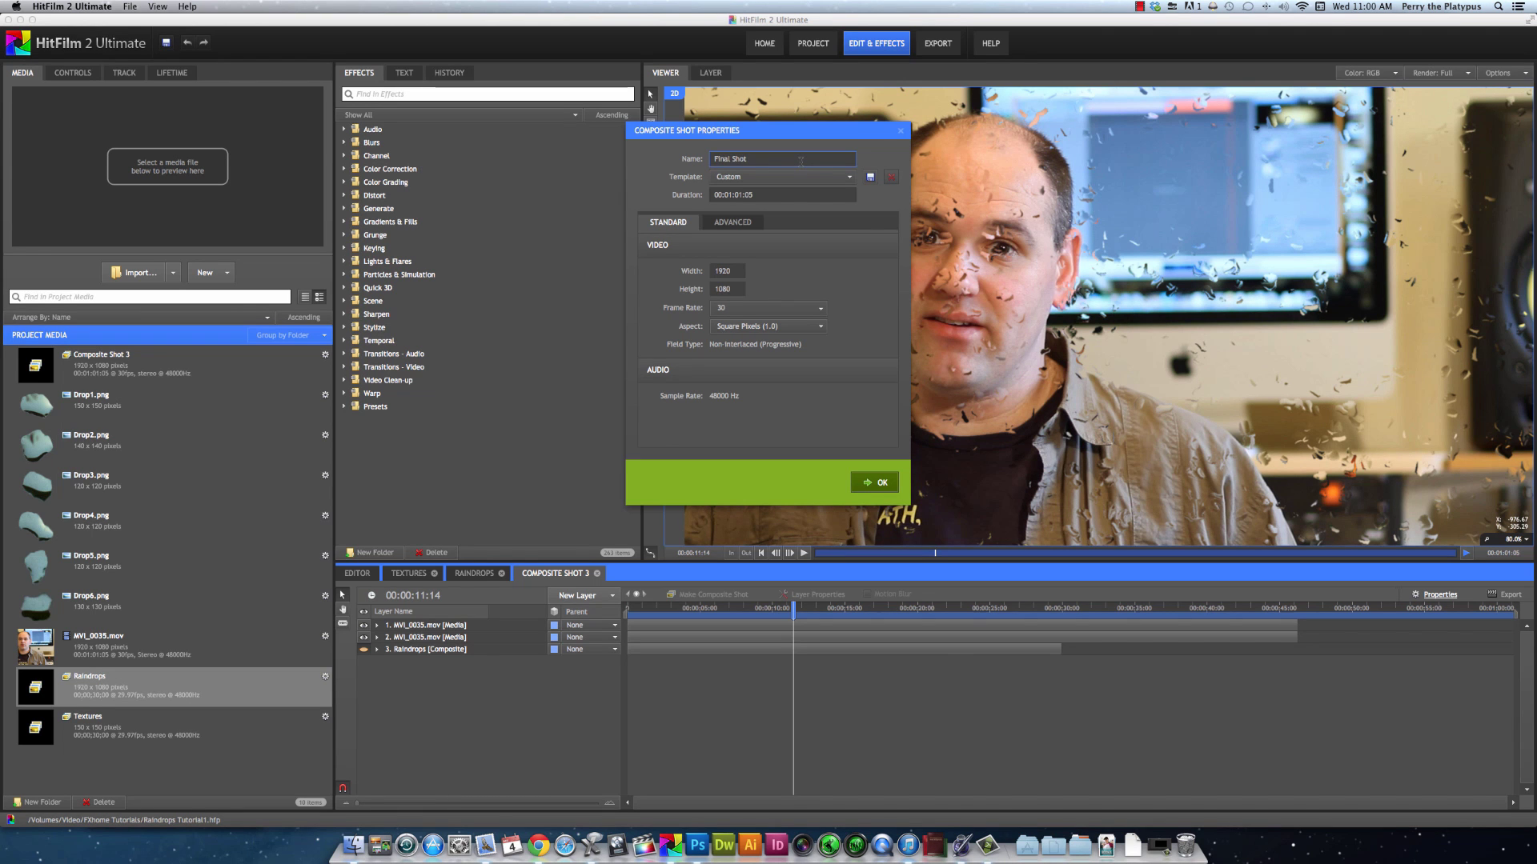
key(Return)
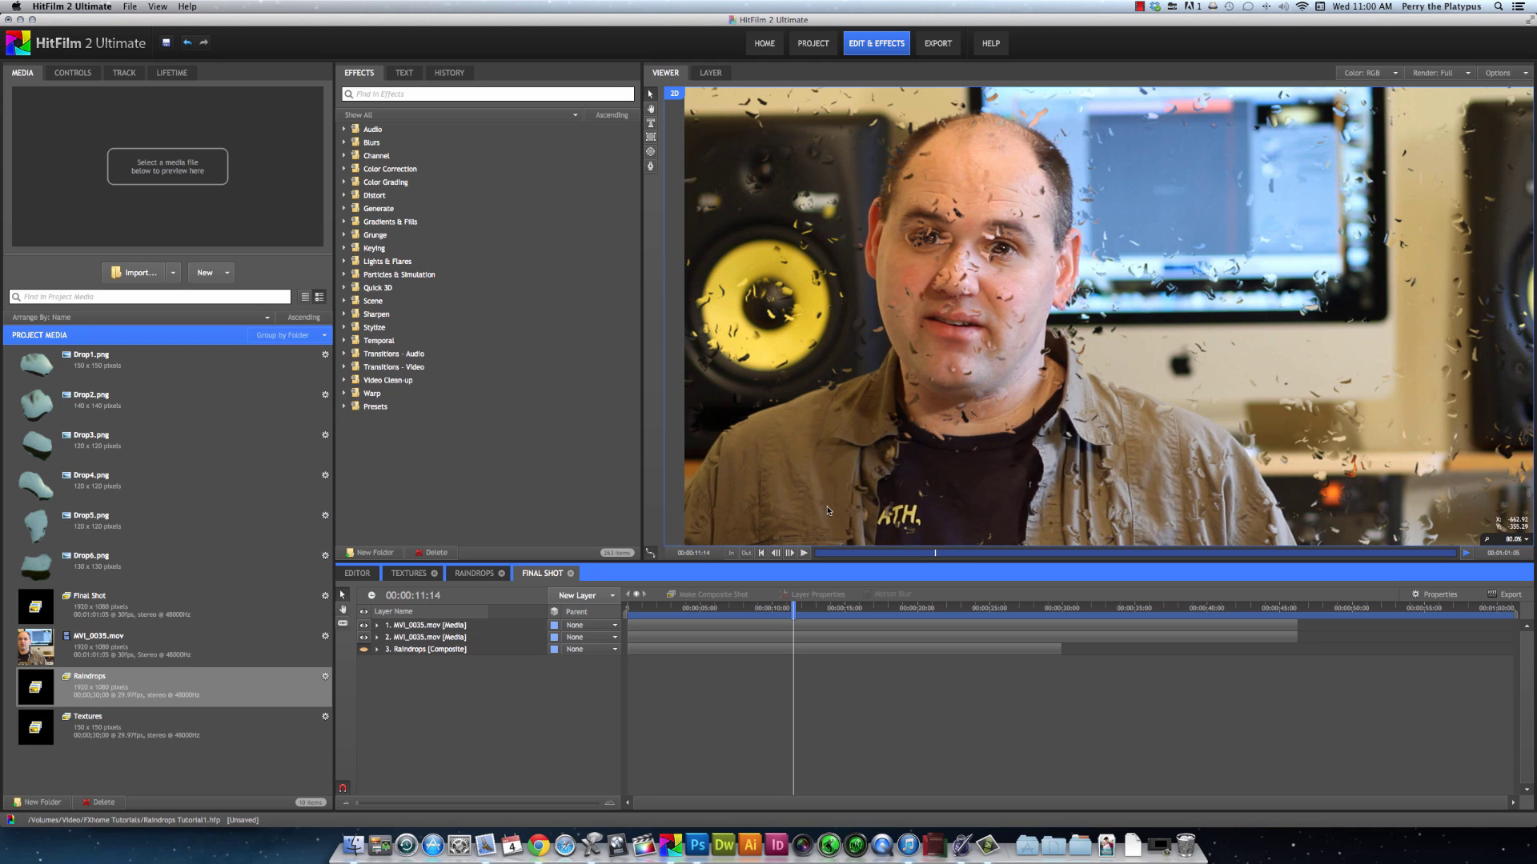
- In the Raindrops composite shot, rename the particle simulator layer to Drops
click(472, 574)
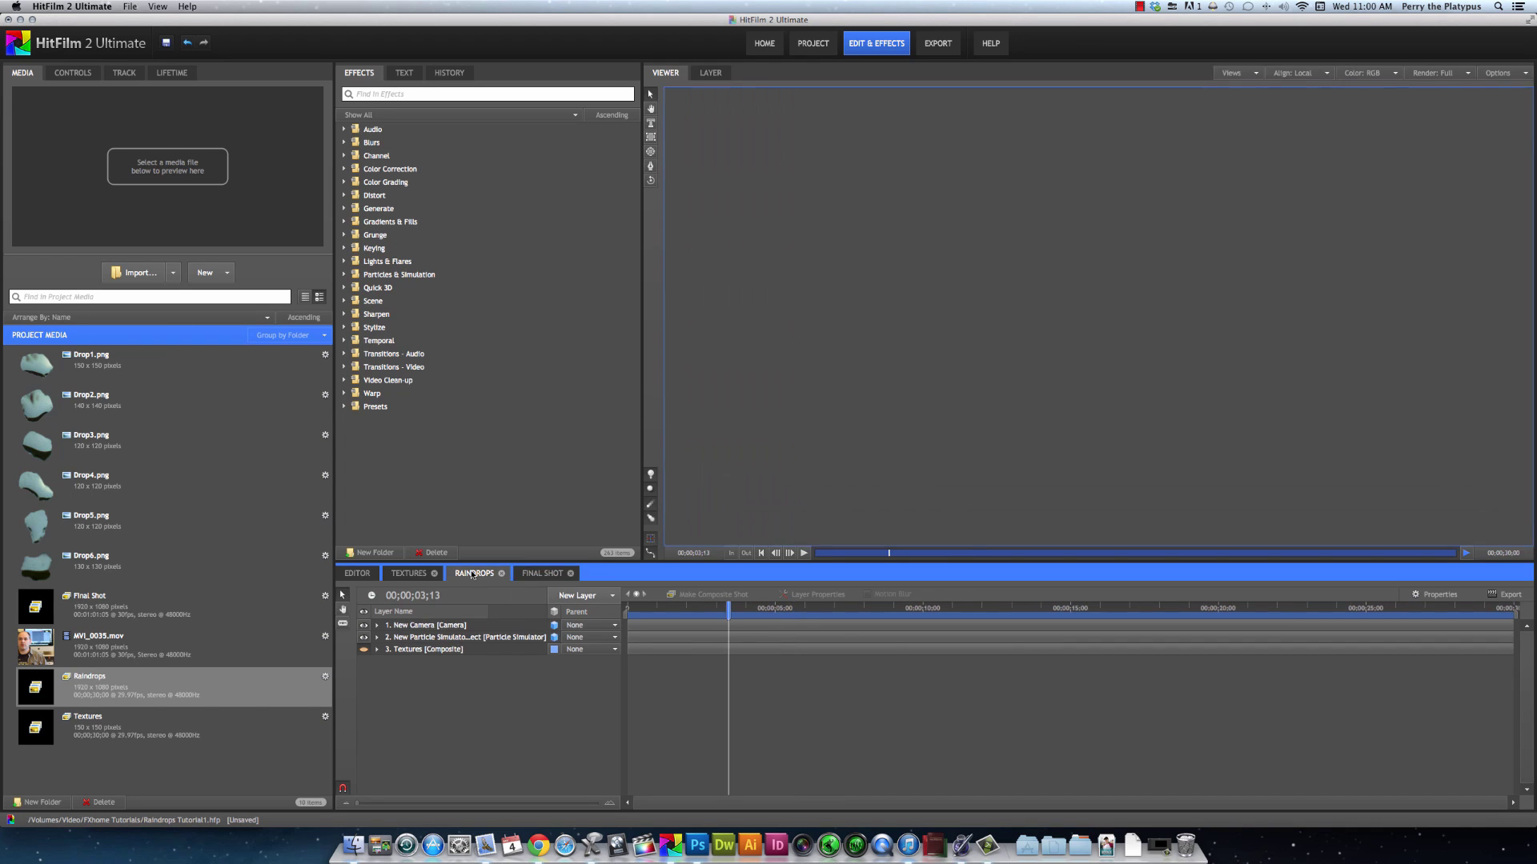
click(442, 637)
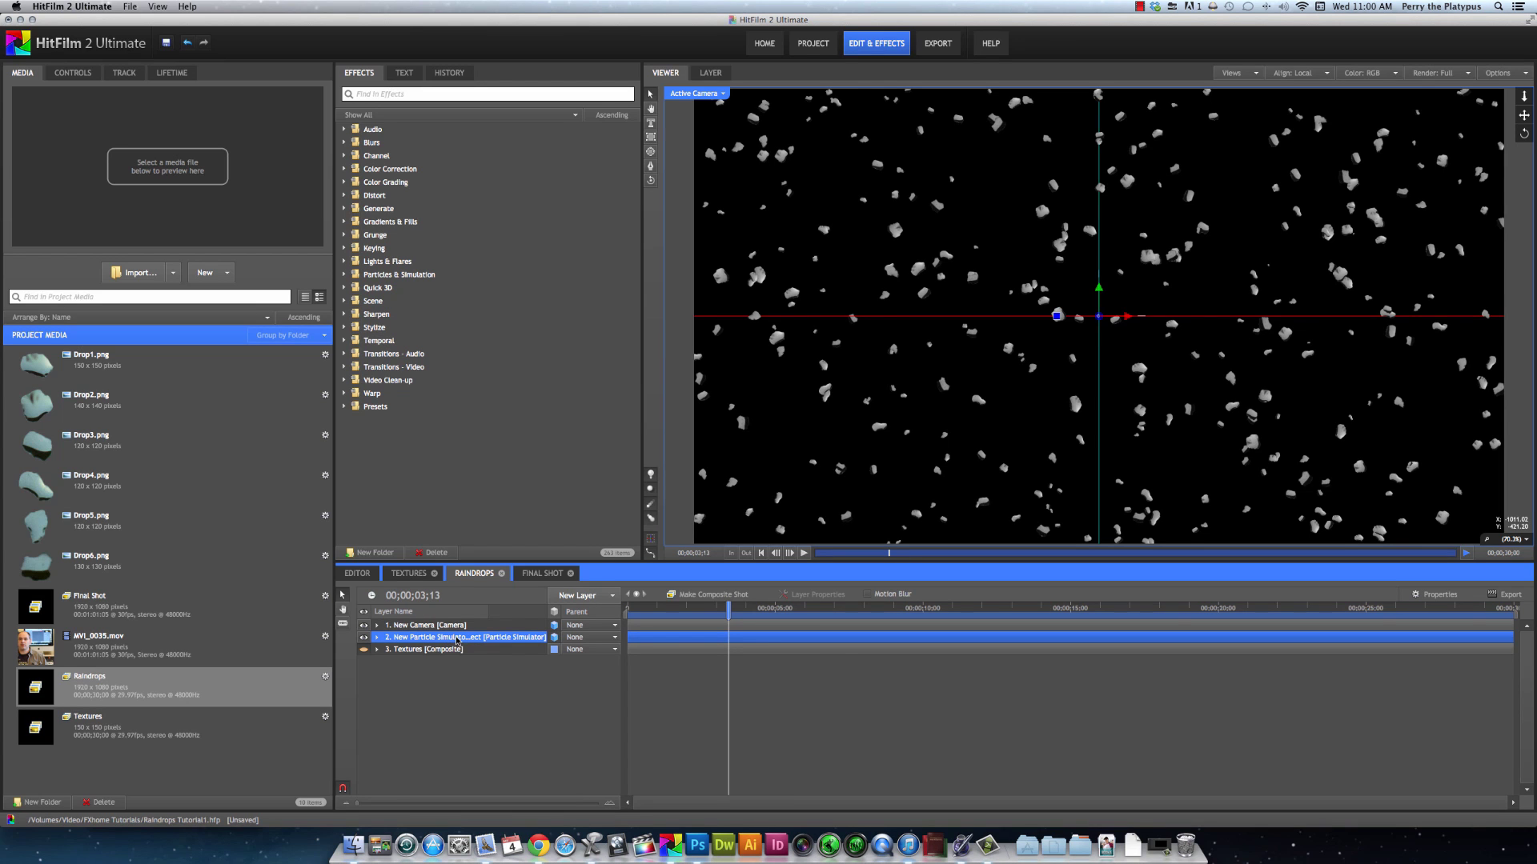
right_click(456, 641)
click(484, 788)
text(Drops)
key(Return)
- Duplicate the Drops layer and rename the copy to Rivulets
right_click(425, 641)
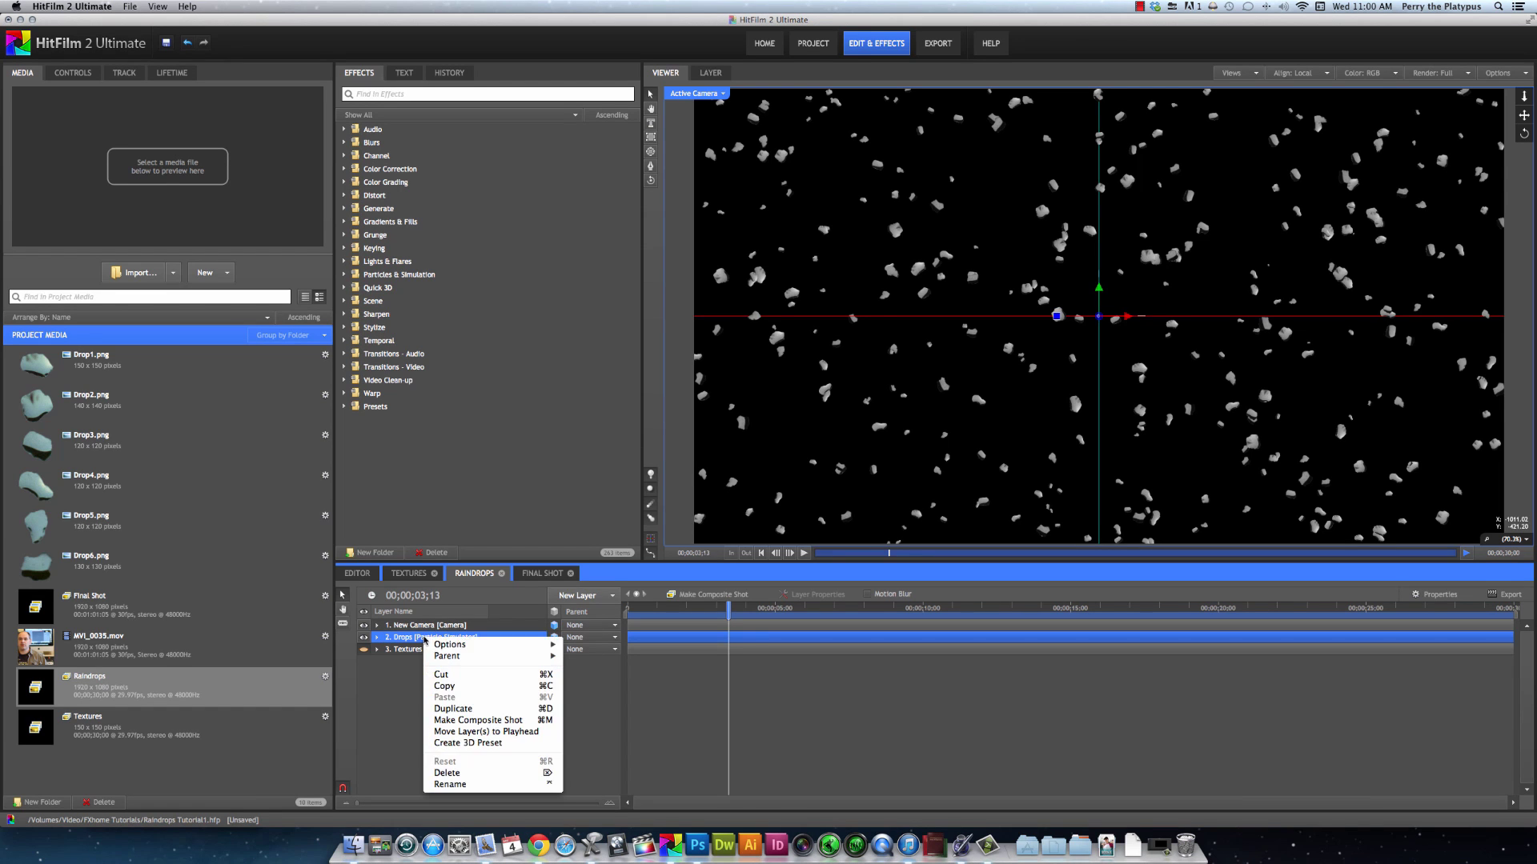
click(453, 708)
right_click(406, 649)
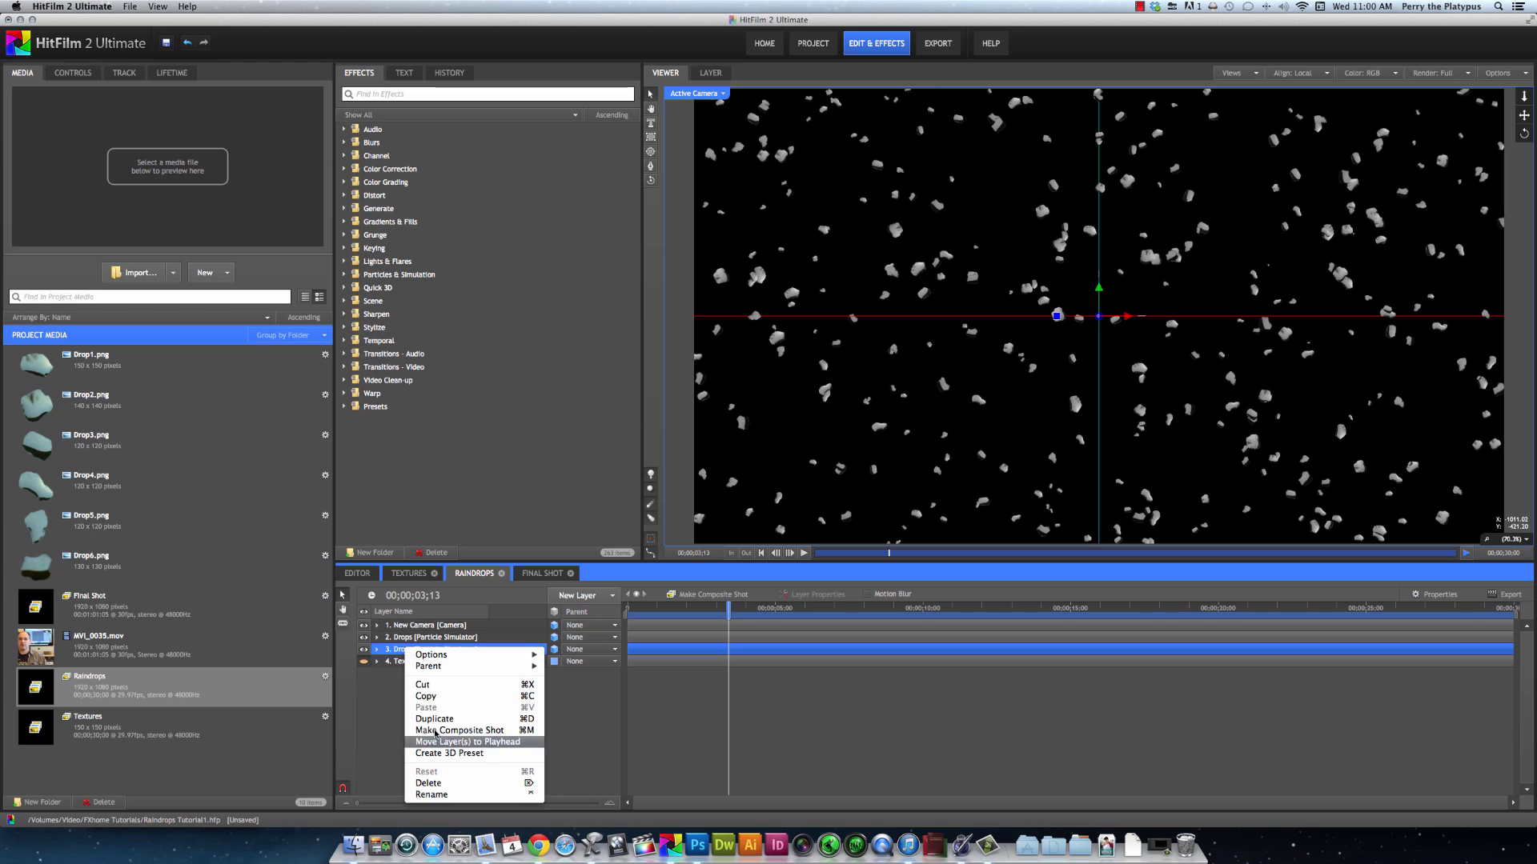
click(435, 795)
text(Rivulets)
key(Return)
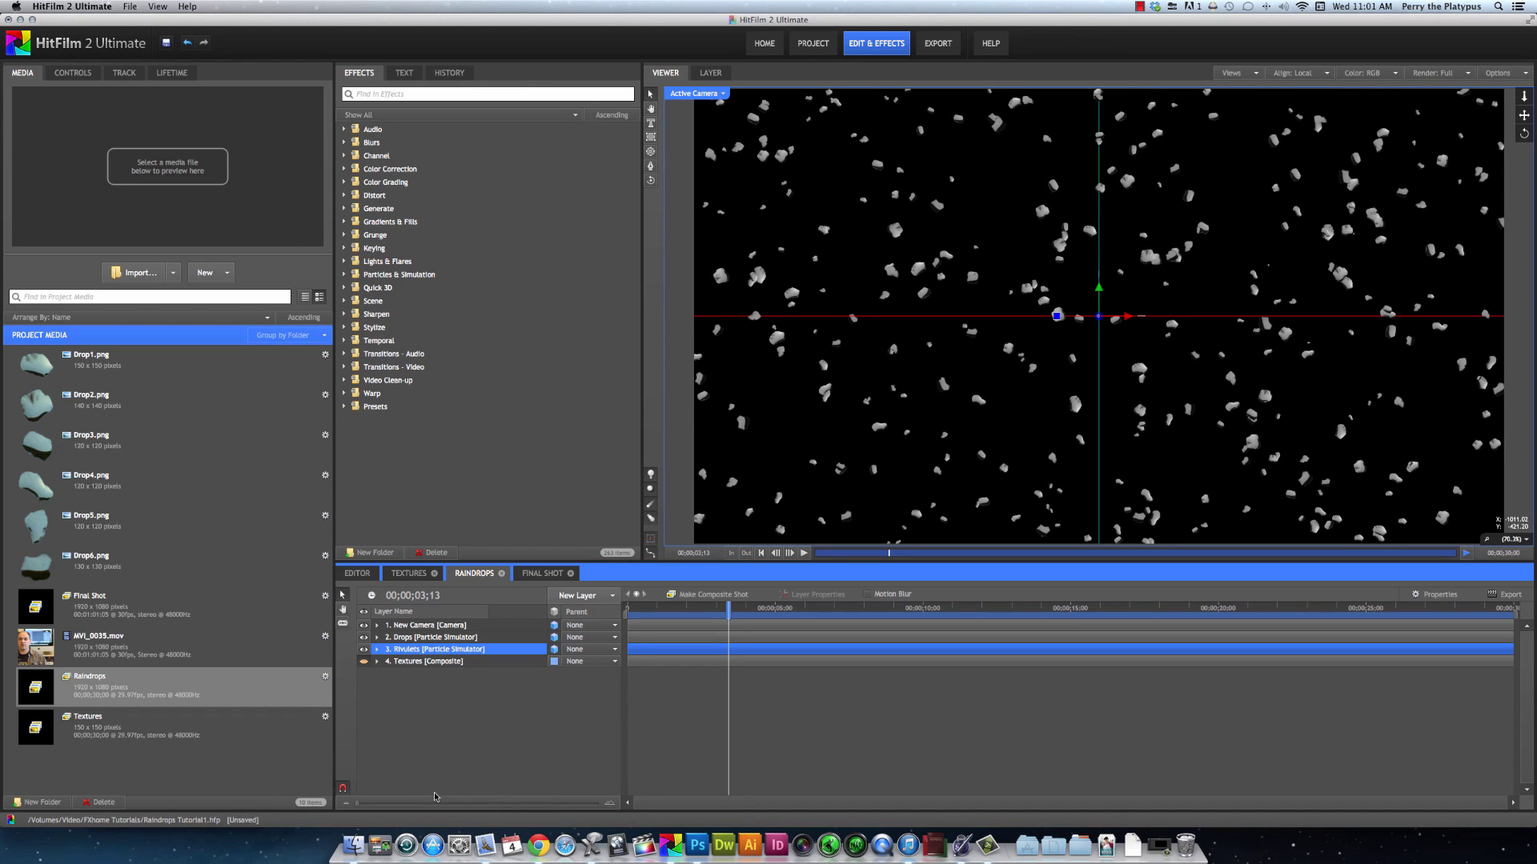
- Hide the Drops layer and add a mobile emitter to the emitter of the Rivulets layer
click(364, 638)
click(72, 73)
click(9, 154)
click(21, 165)
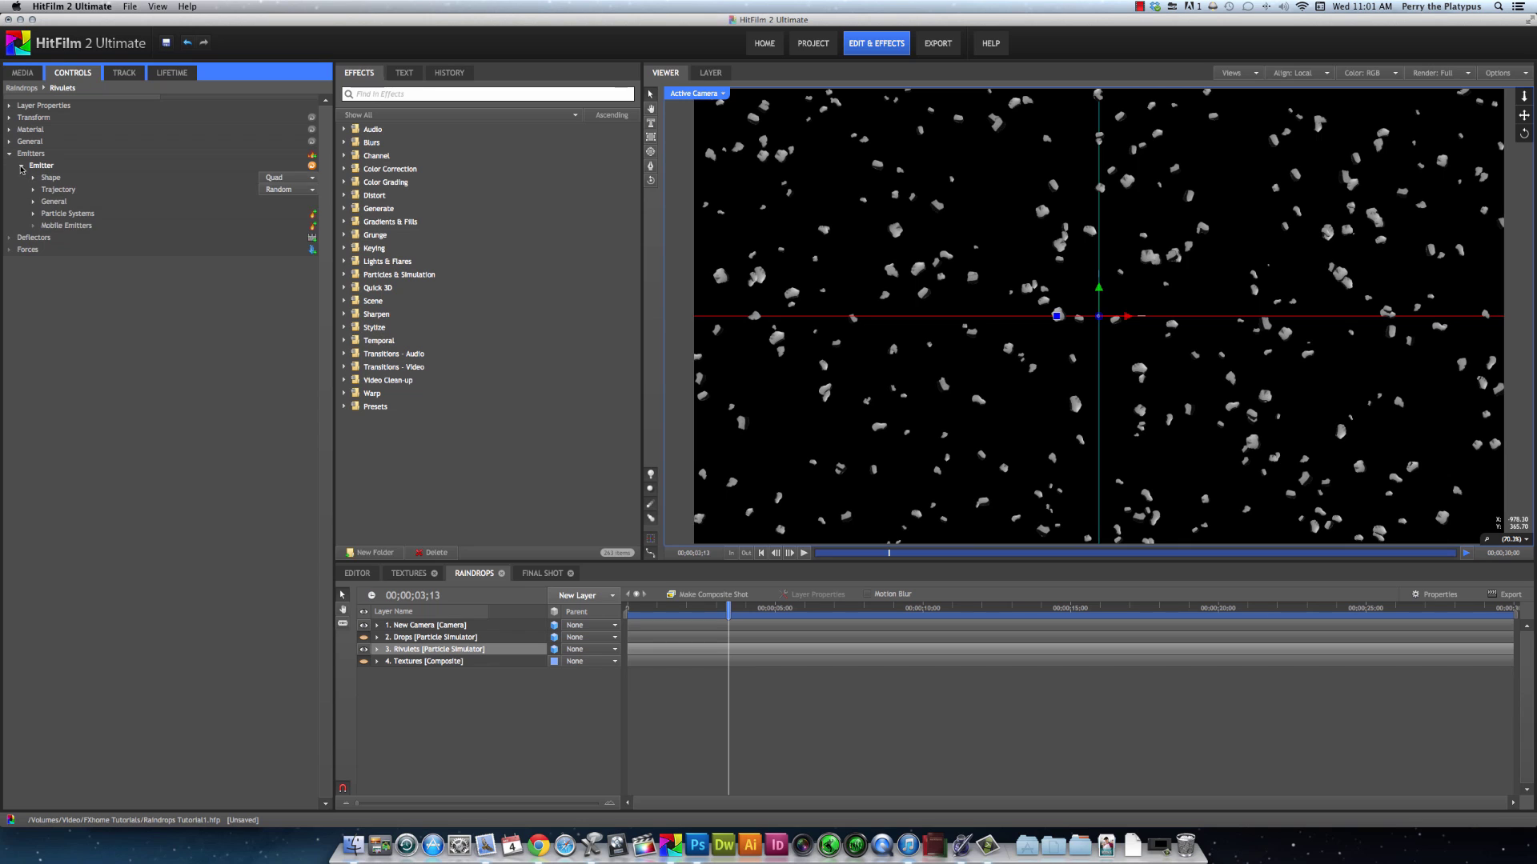
click(35, 214)
click(312, 243)
- Delete the default particle system inside the new mobile emitter
click(47, 251)
click(57, 285)
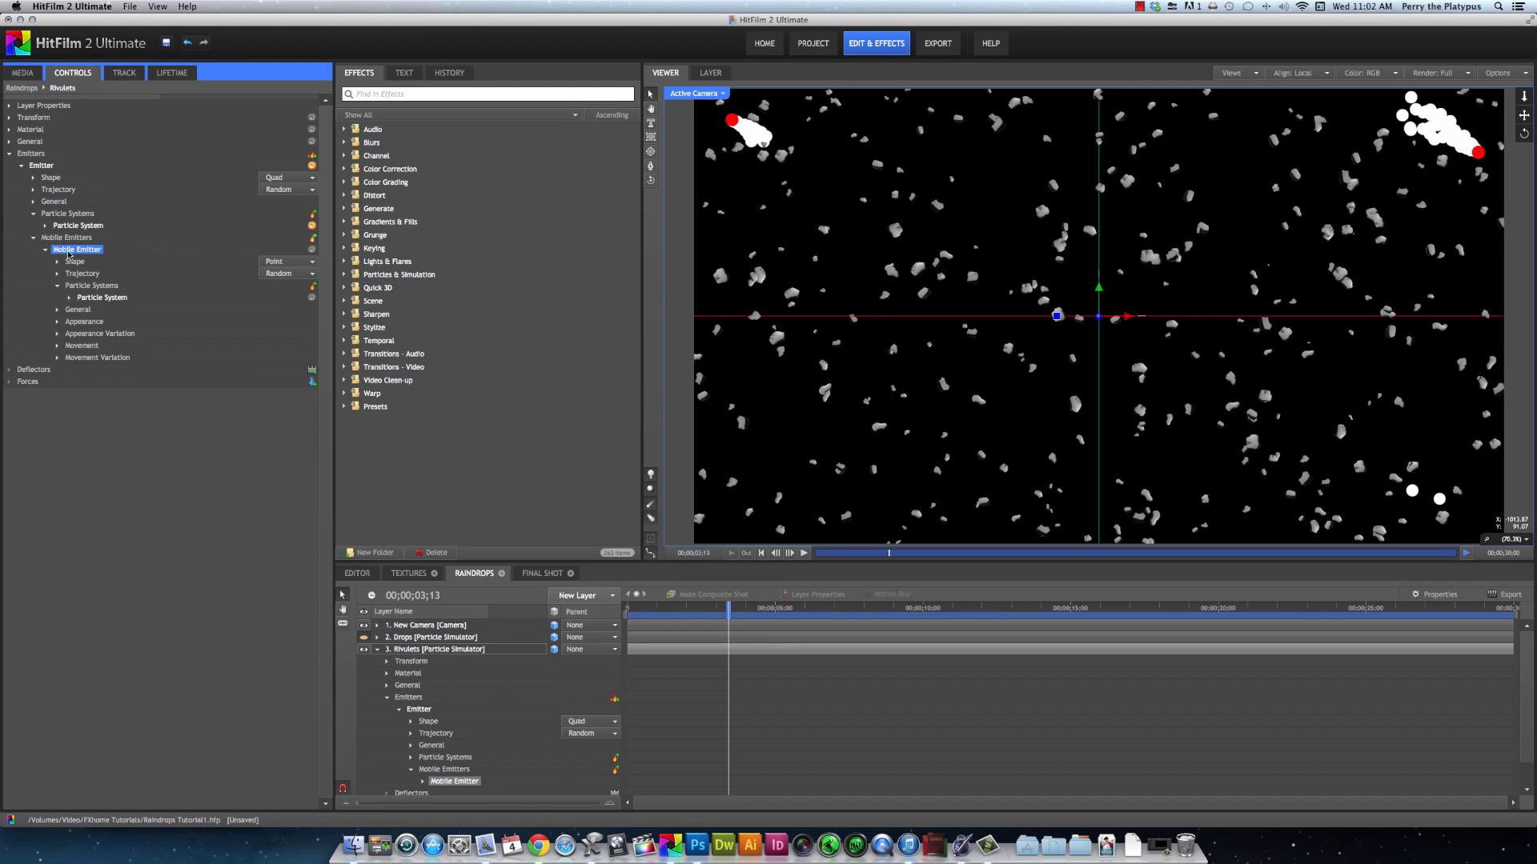
click(98, 299)
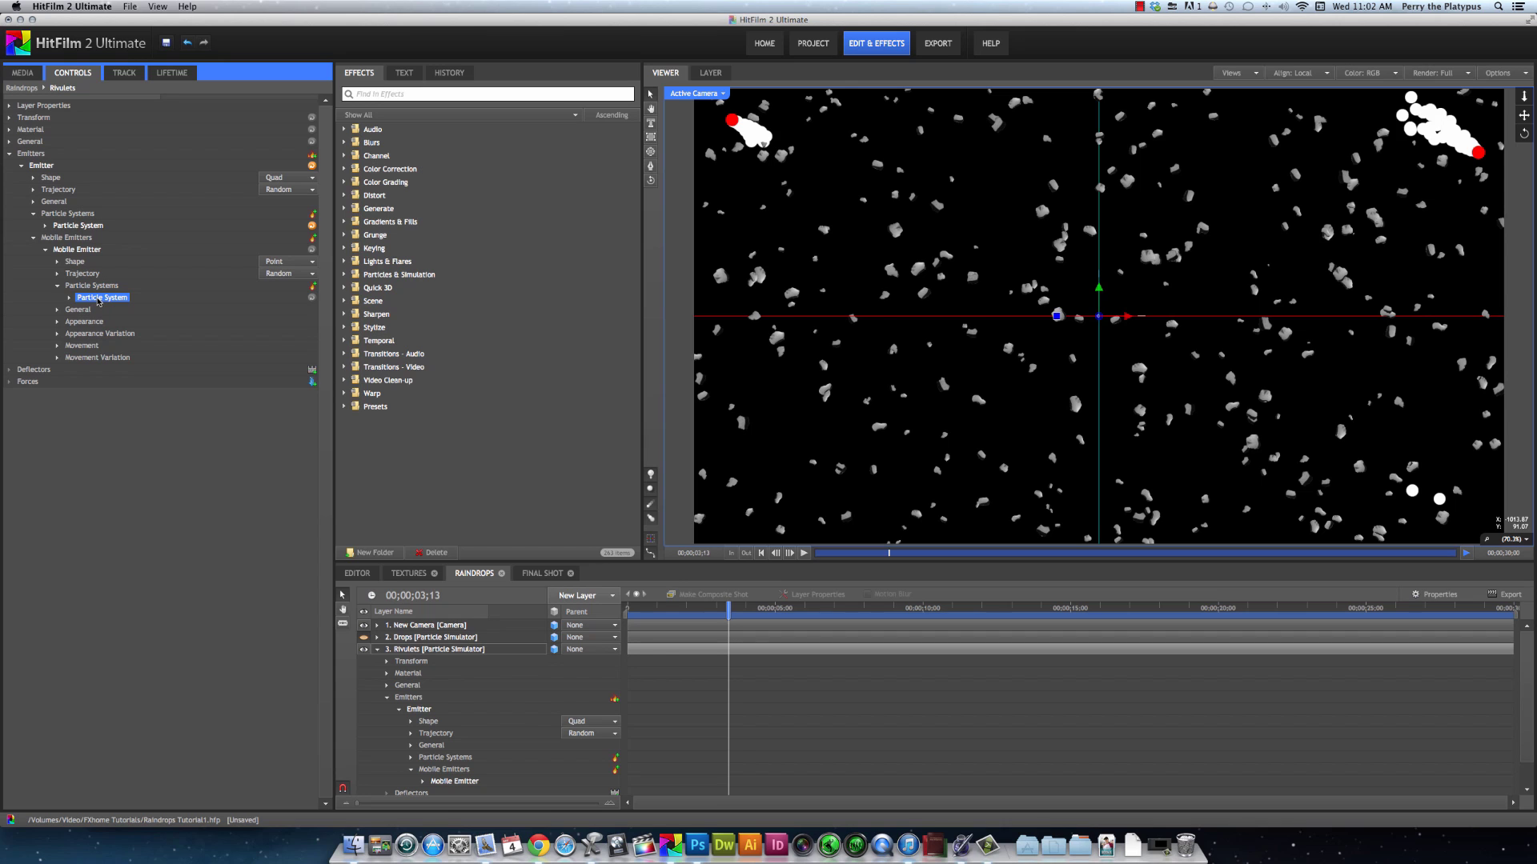
key(Delete)
- Cut the particle system from the main emitter and paste it into the mobile emitter's Particle Systems group
click(81, 225)
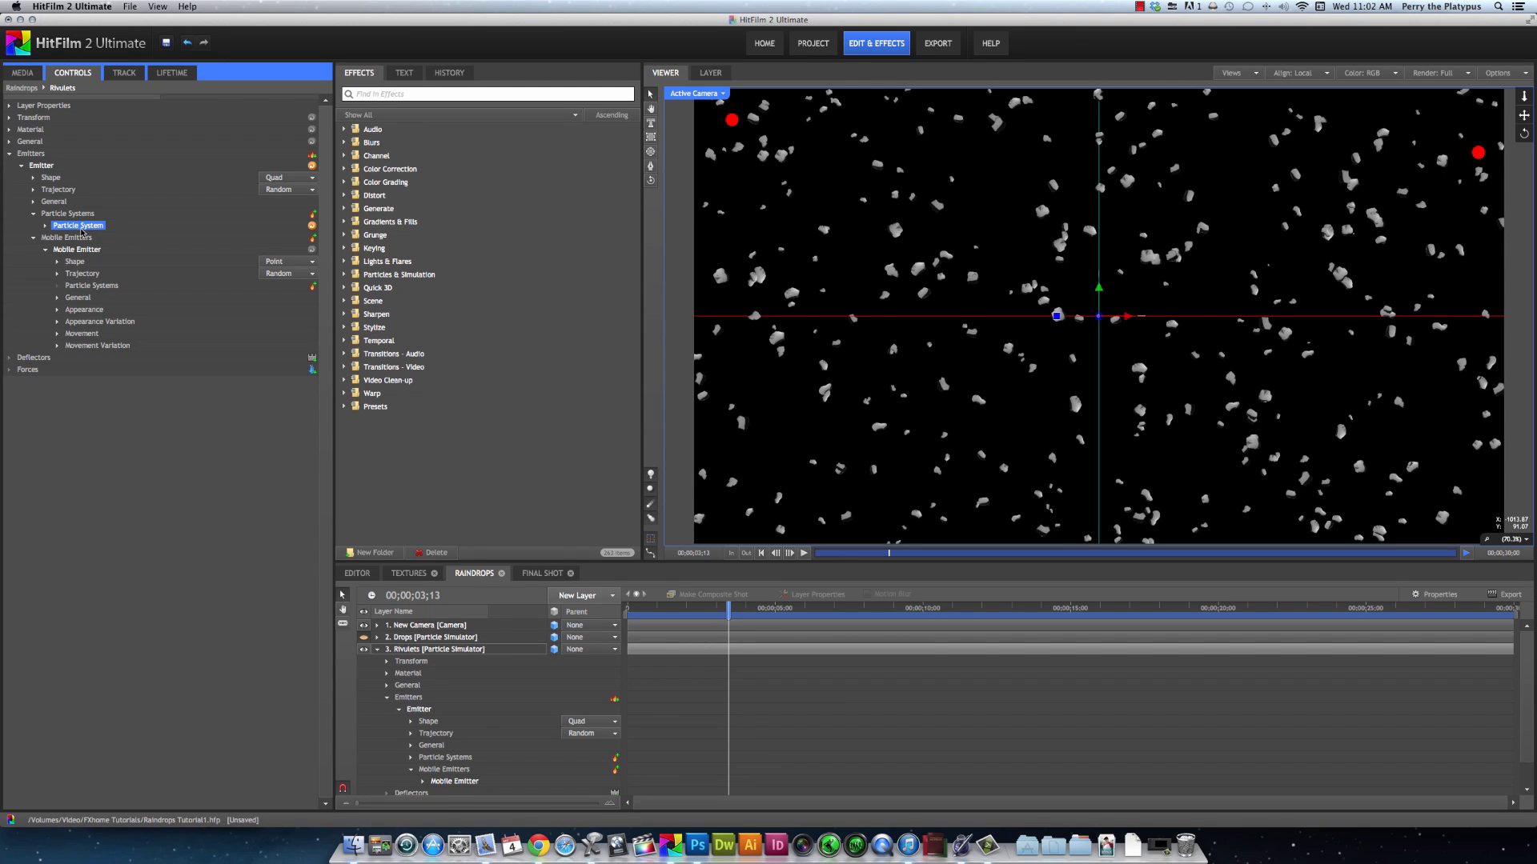
right_click(85, 227)
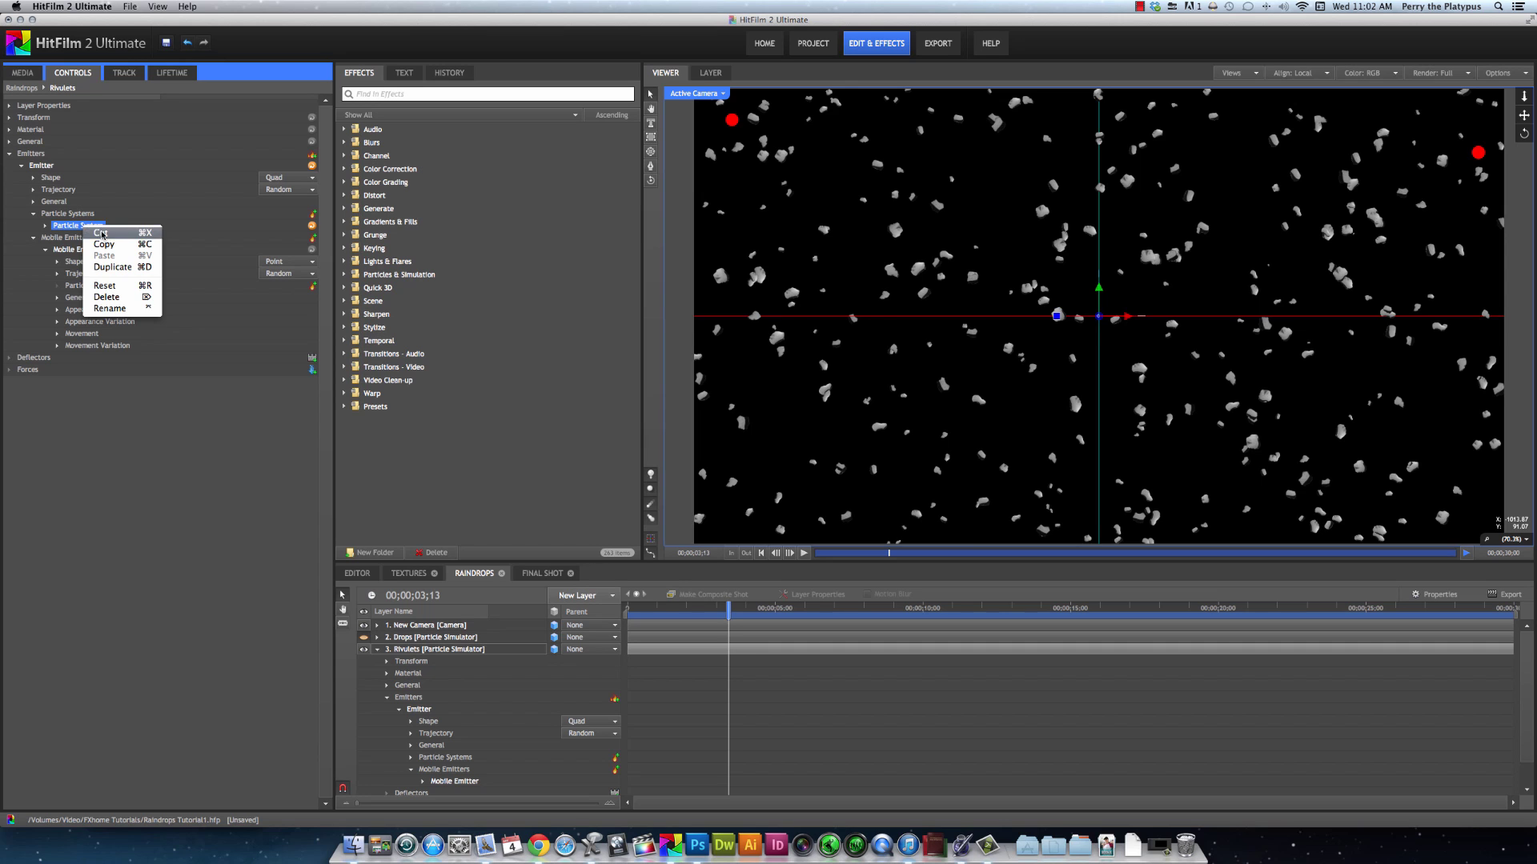
click(101, 234)
right_click(94, 275)
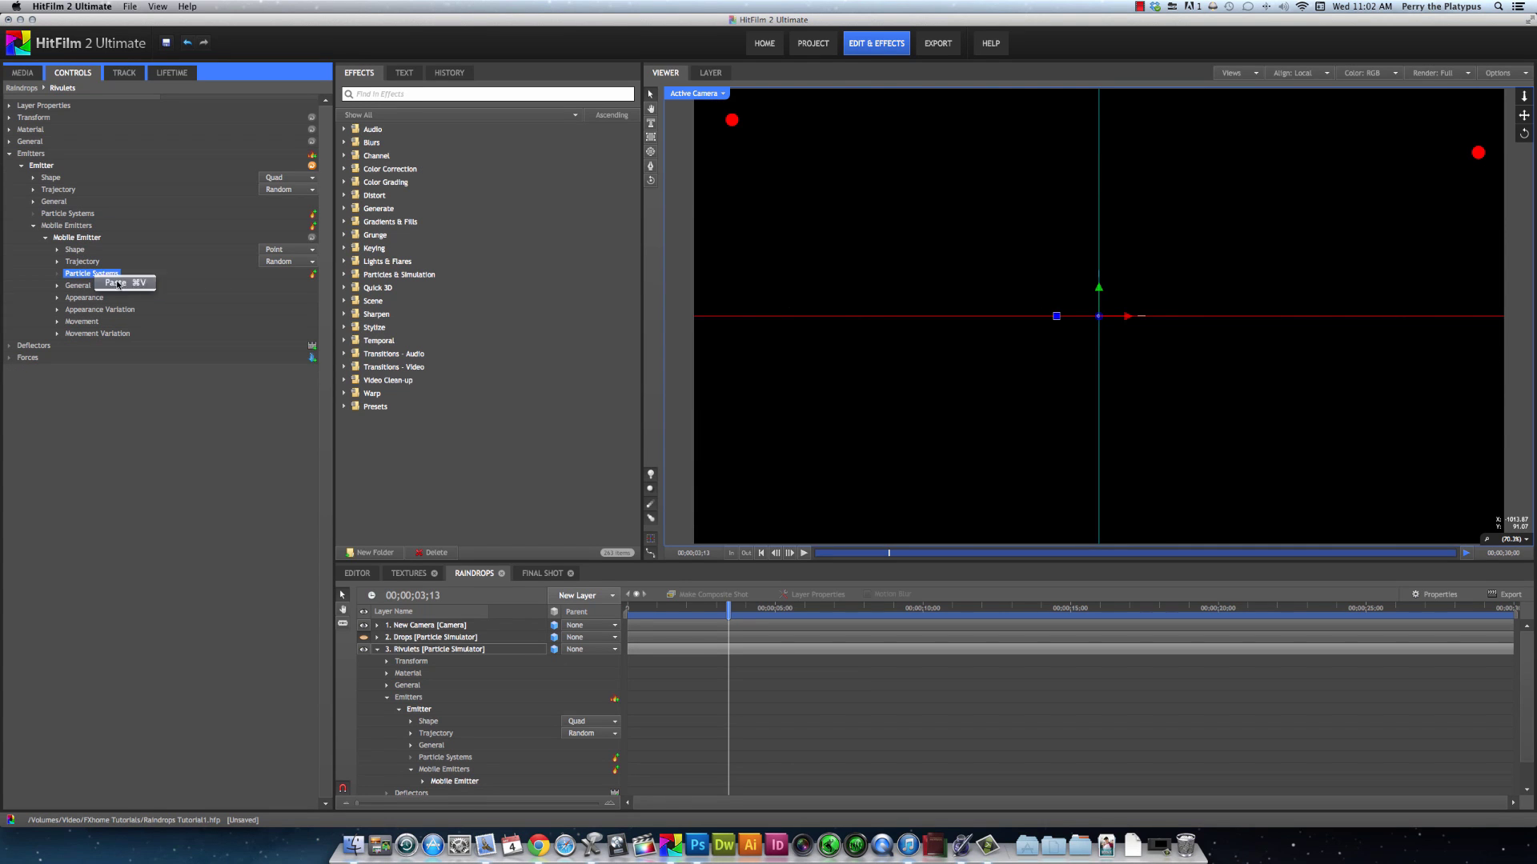
click(117, 283)
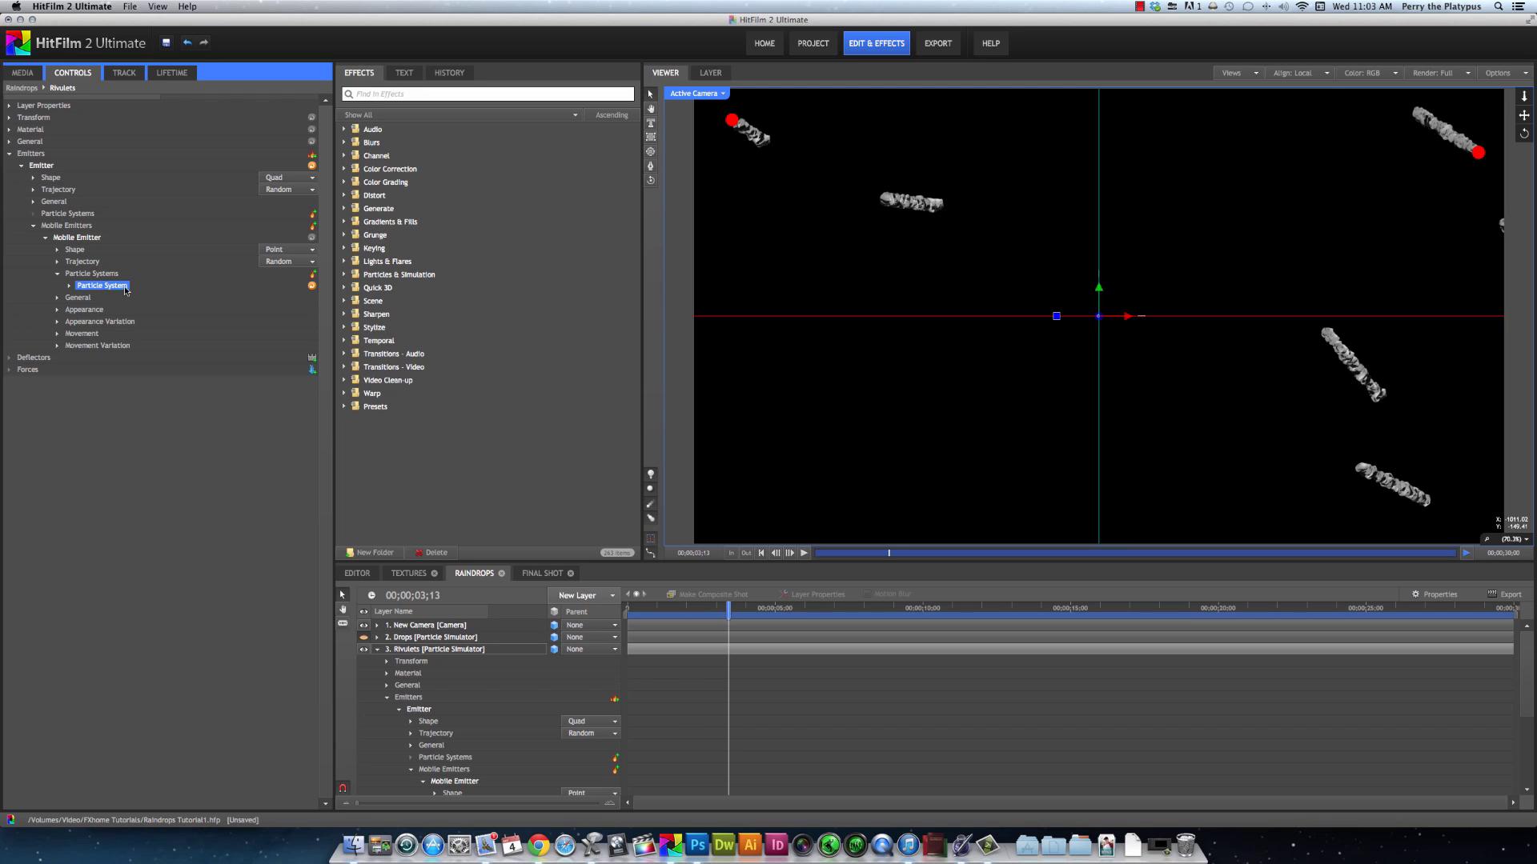
- Rename the particle system inside the mobile emitter to Trails
click(70, 286)
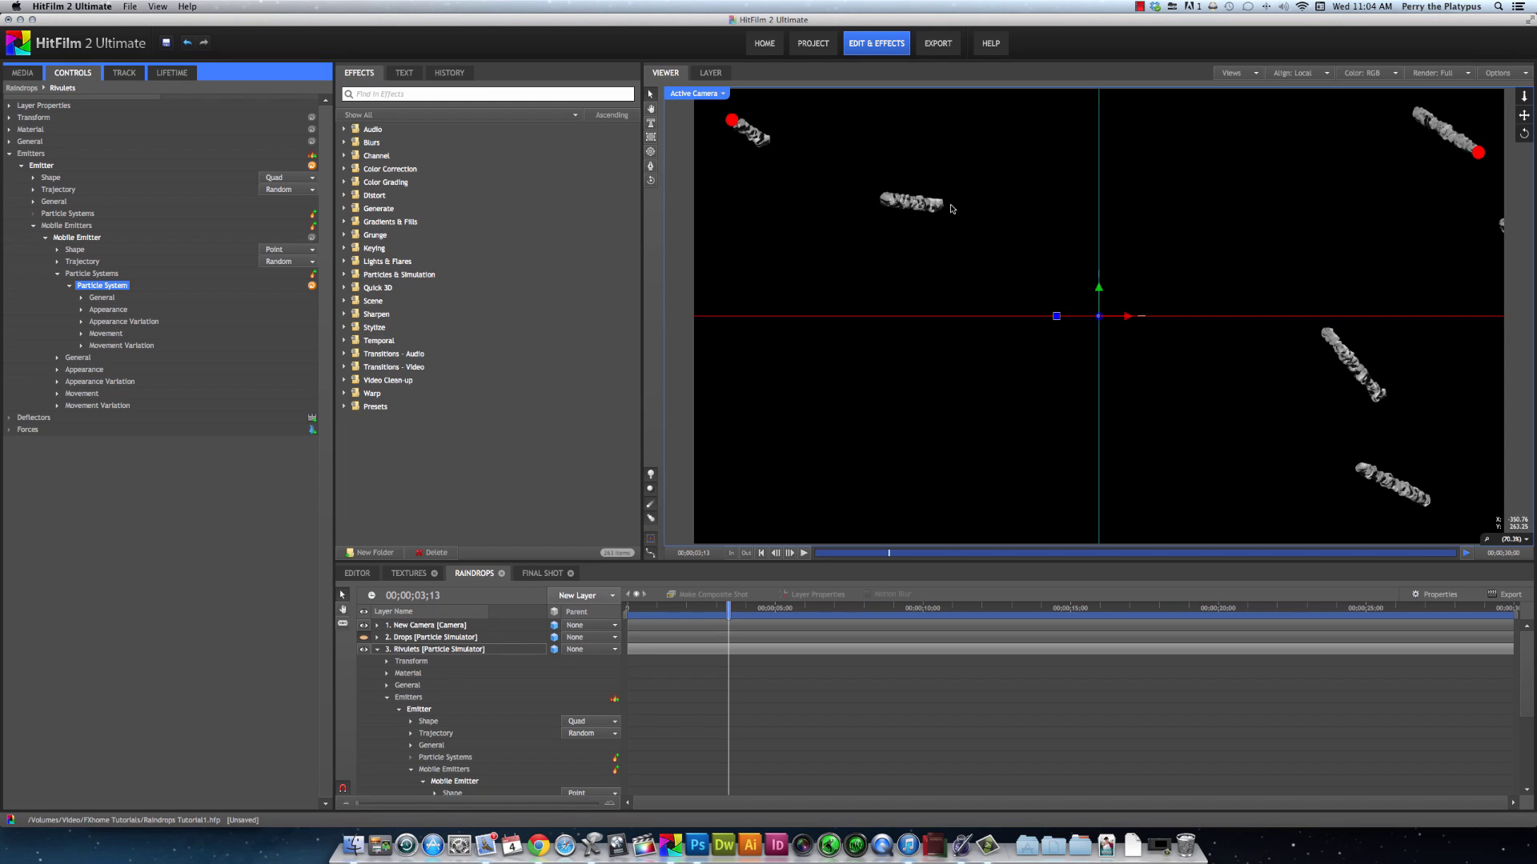
right_click(119, 288)
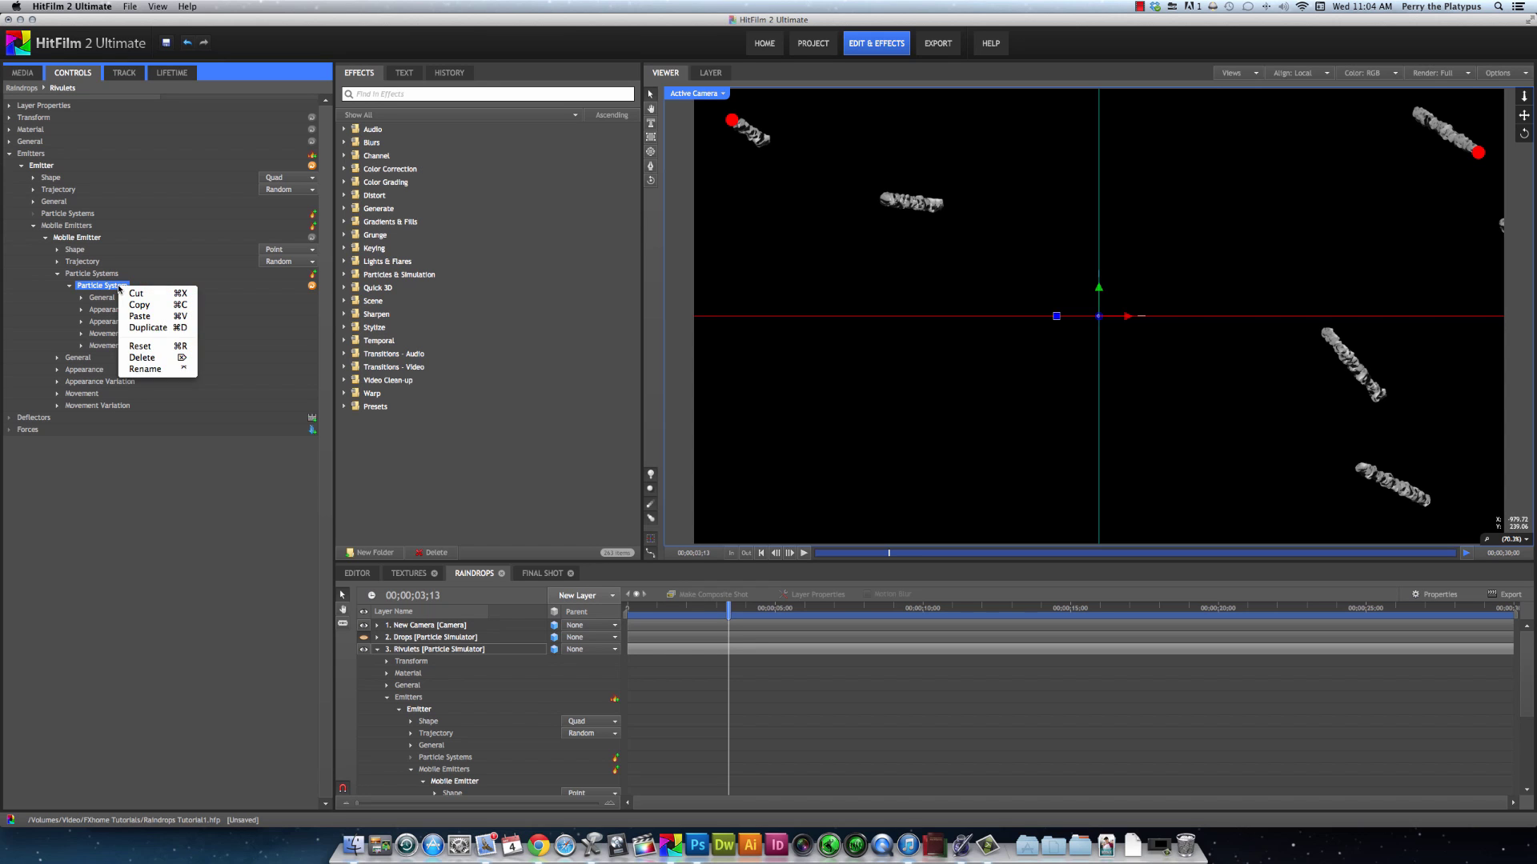
click(147, 369)
text(Trails)
key(Return)
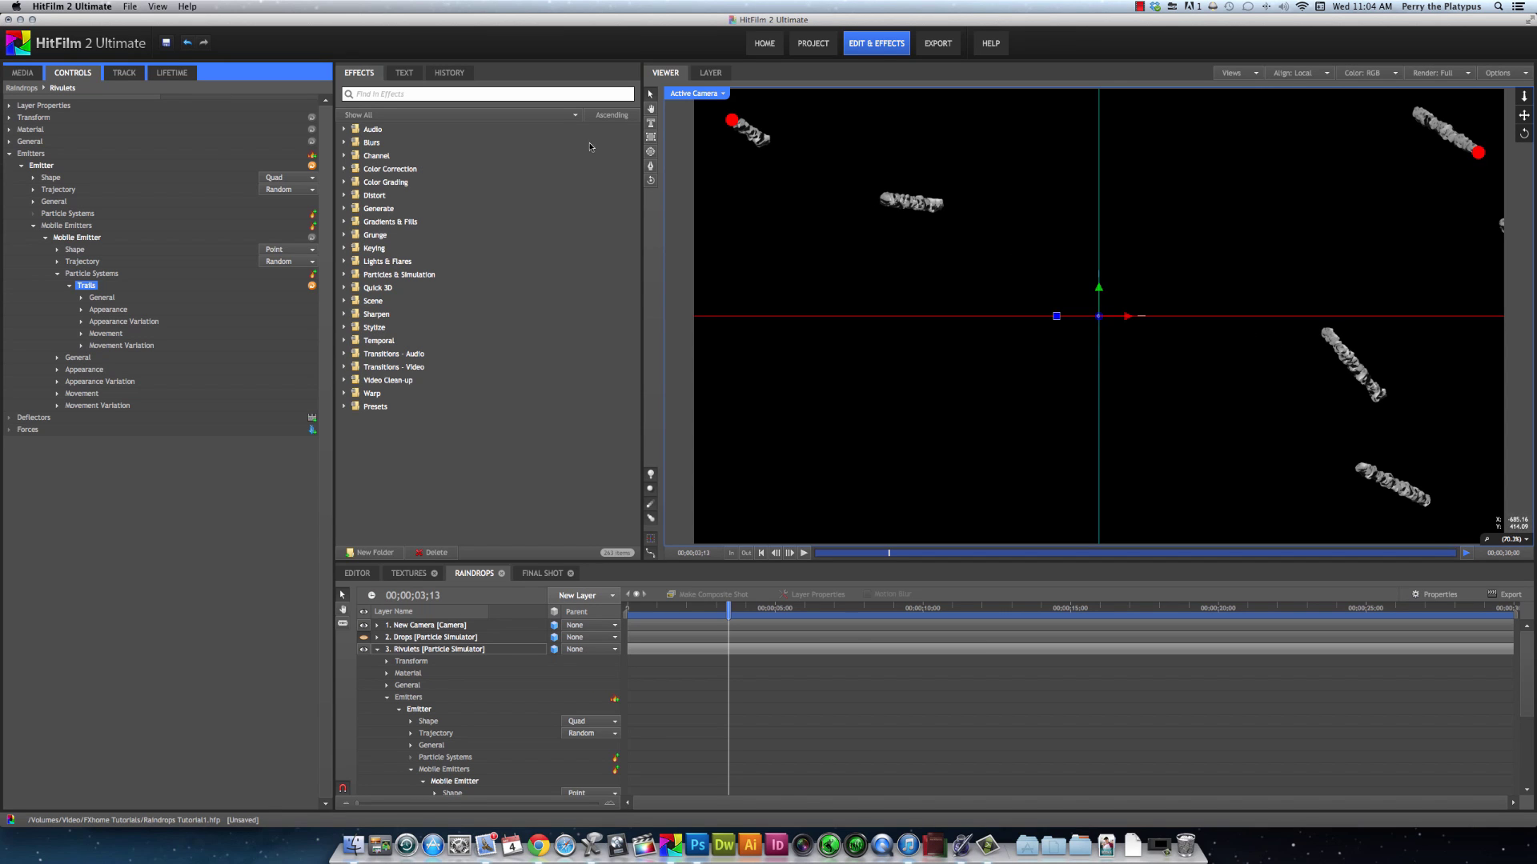
- Rename the mobile emitter to Rivulets
click(84, 239)
right_click(87, 237)
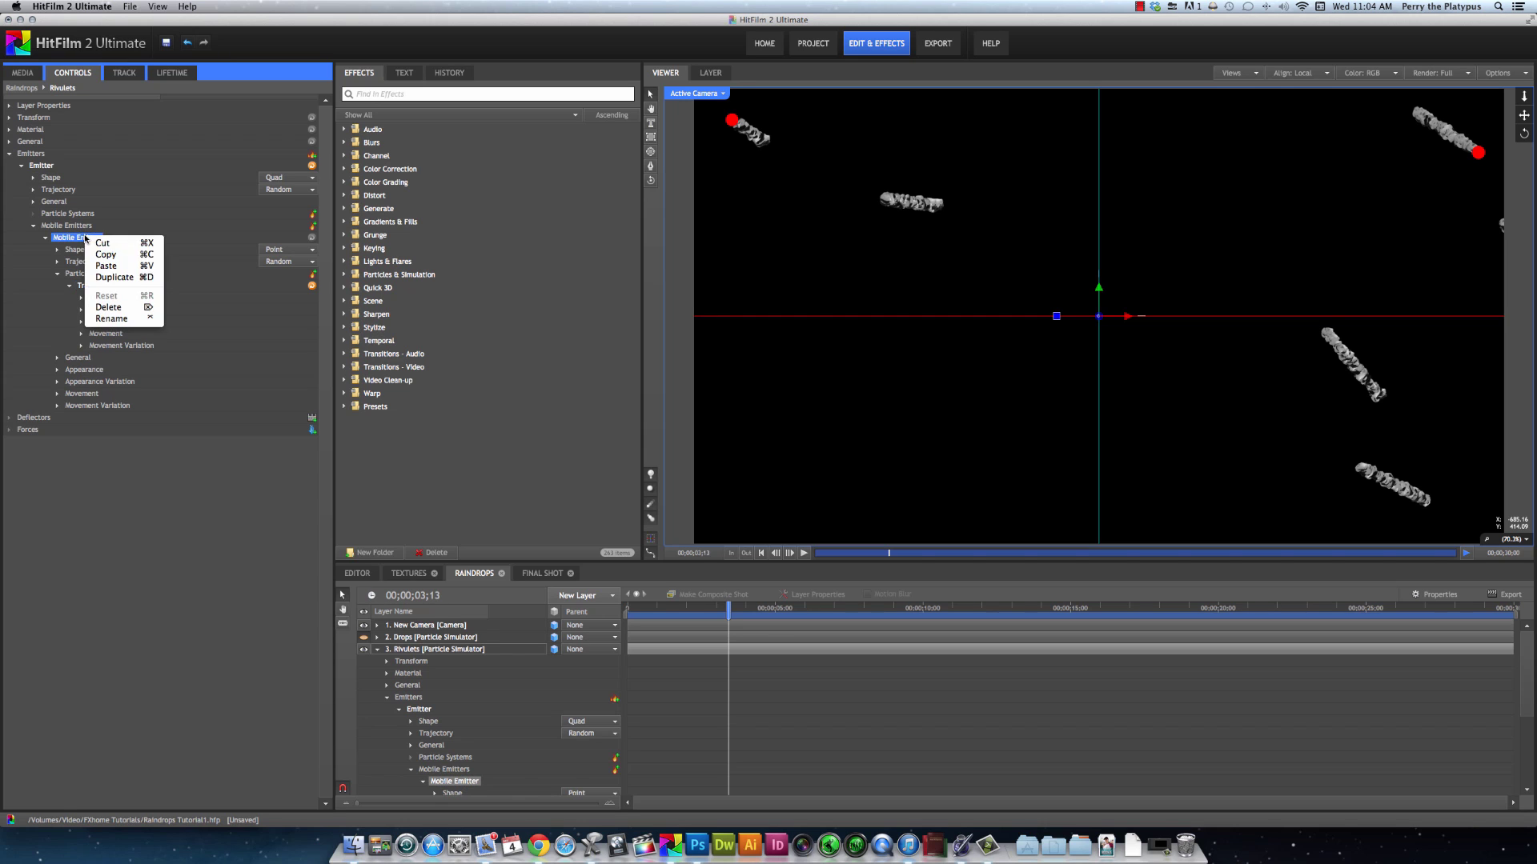
click(111, 319)
text(R)
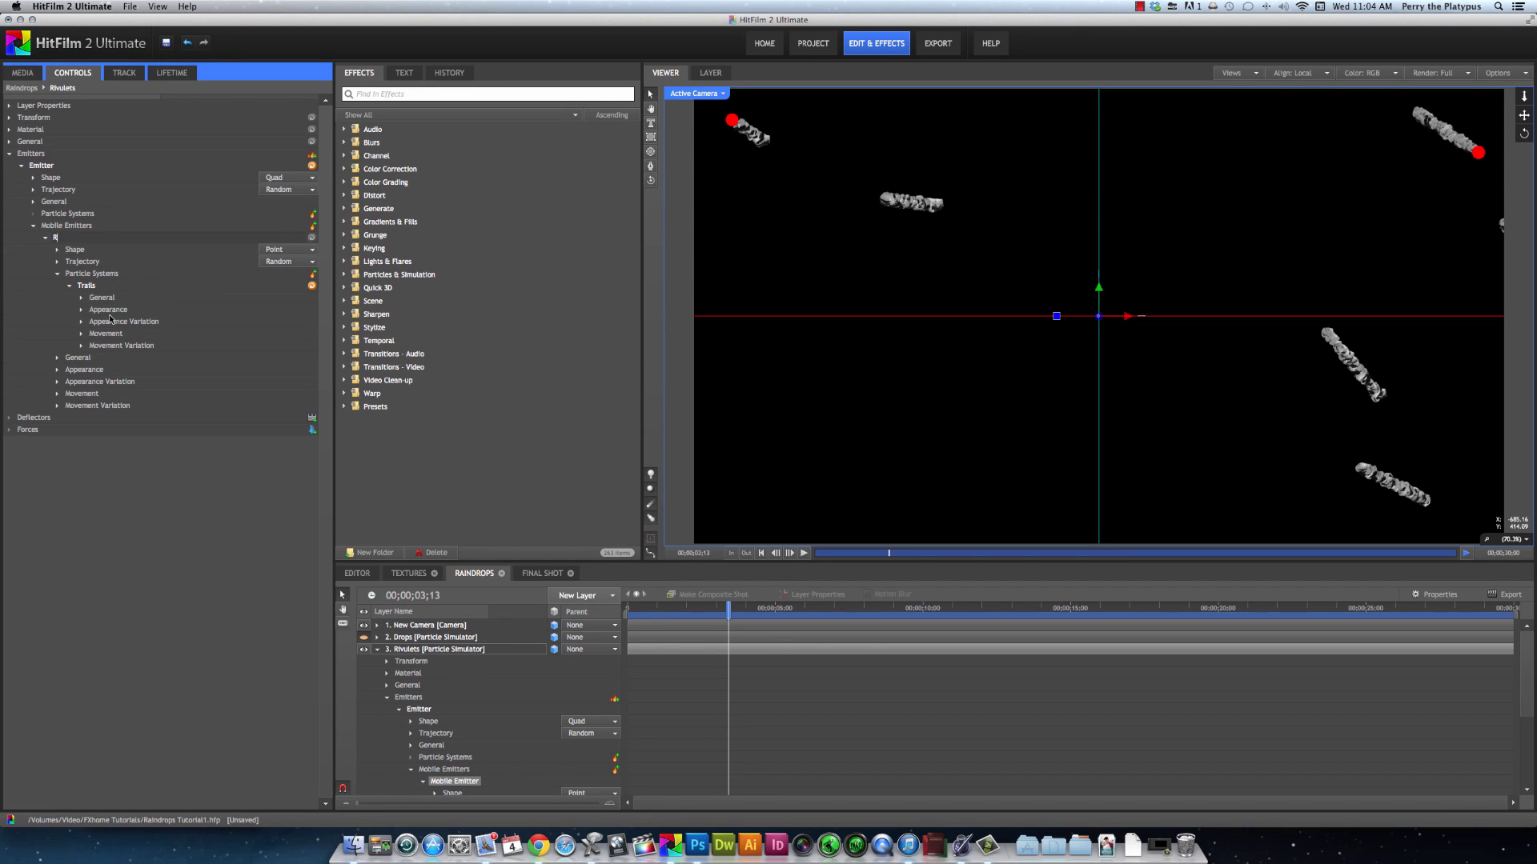
key(Return)
- Set the Rivulets mobile emitter's movement speed to 0 and preview its motion over time
mouse_move(728, 609)
mouse_down()
mouse_move(662, 611)
mouse_move(738, 610)
mouse_up()
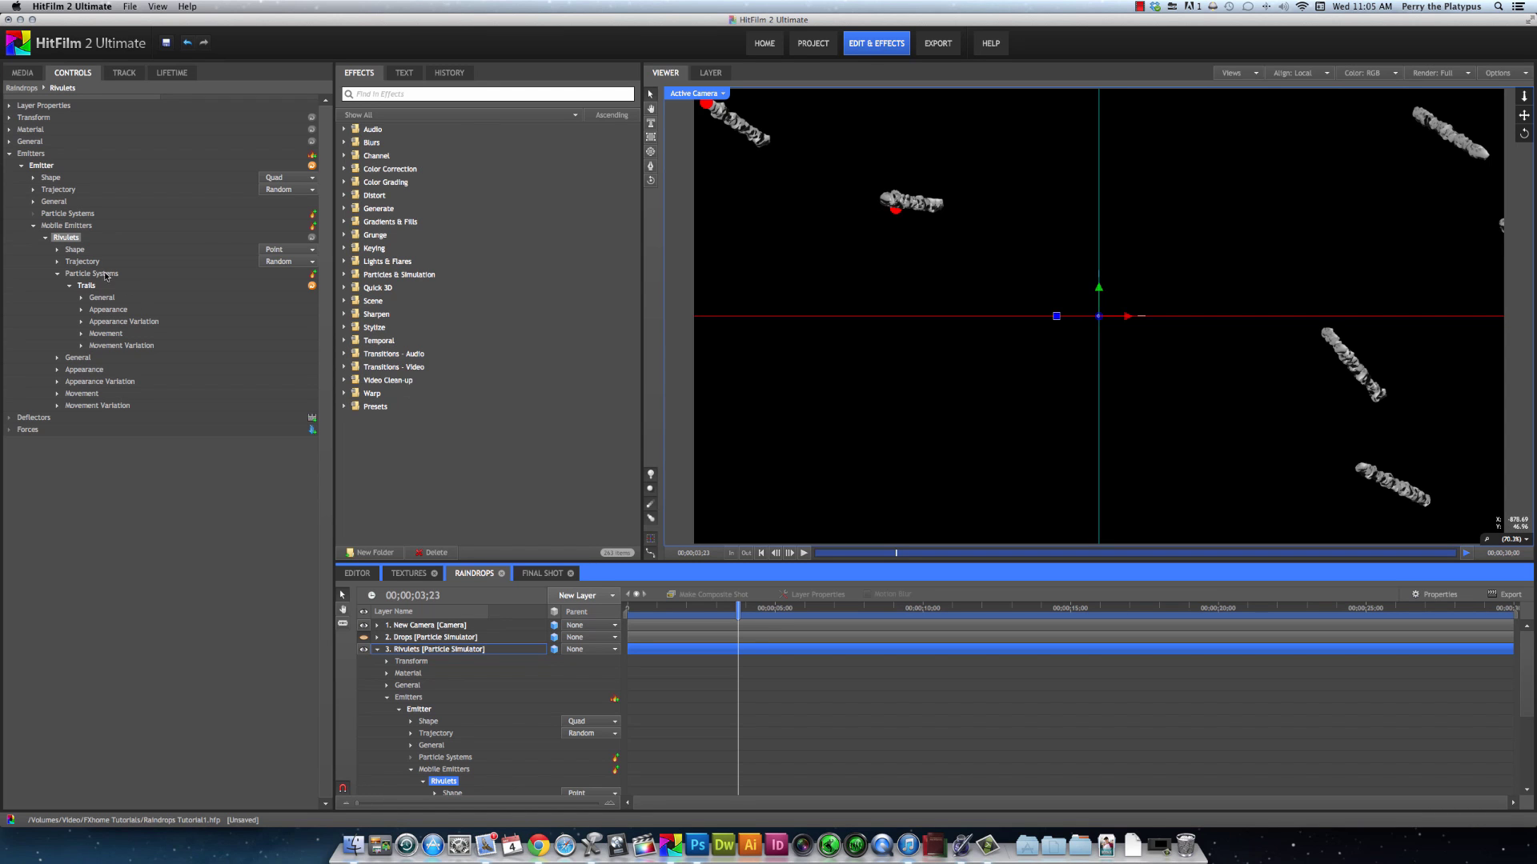
click(70, 393)
click(58, 394)
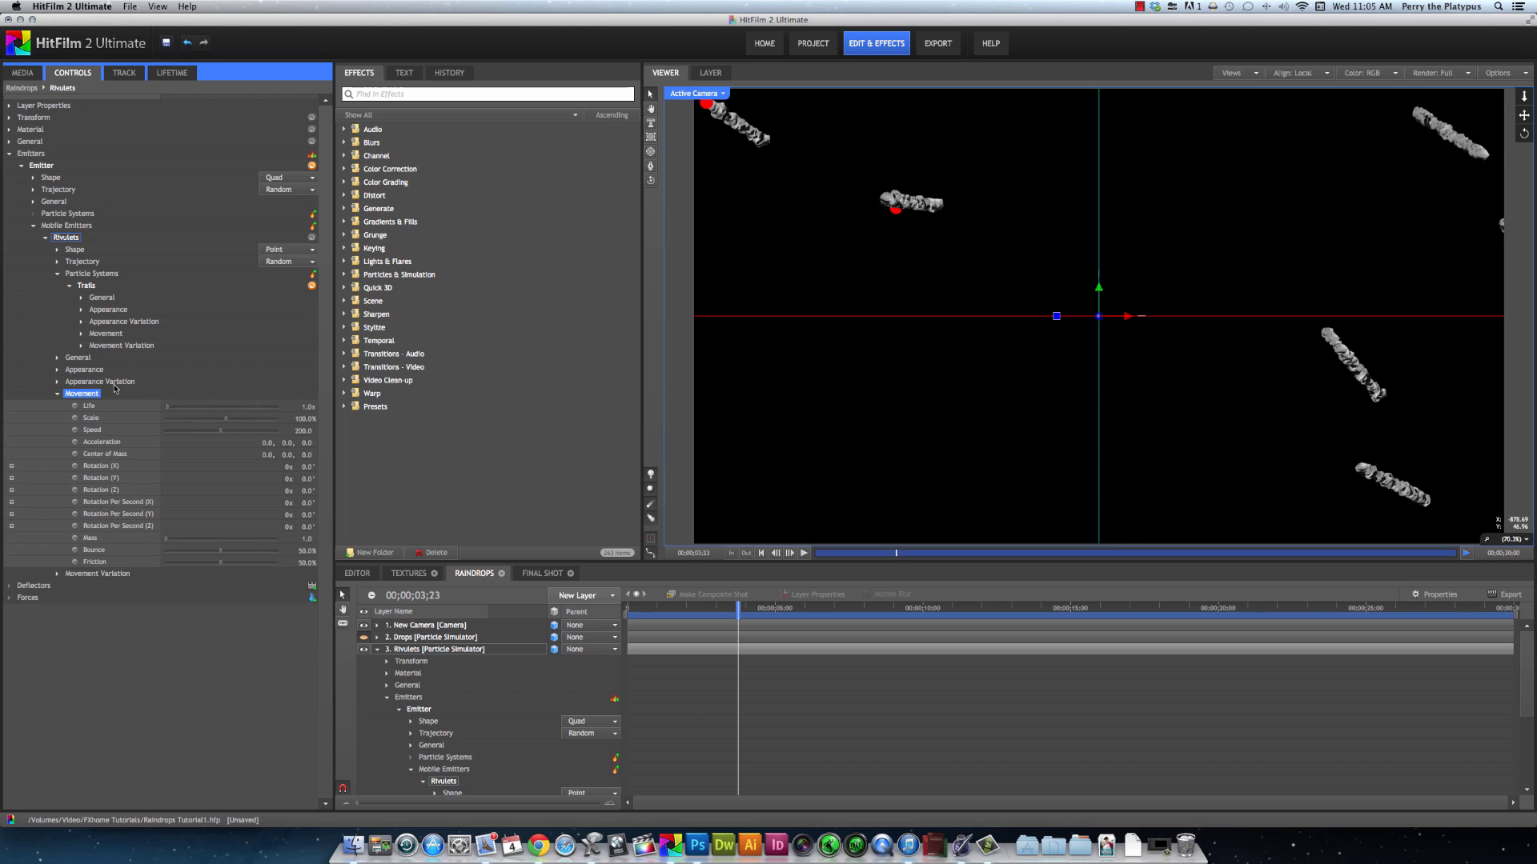
click(301, 430)
text(0)
click(741, 352)
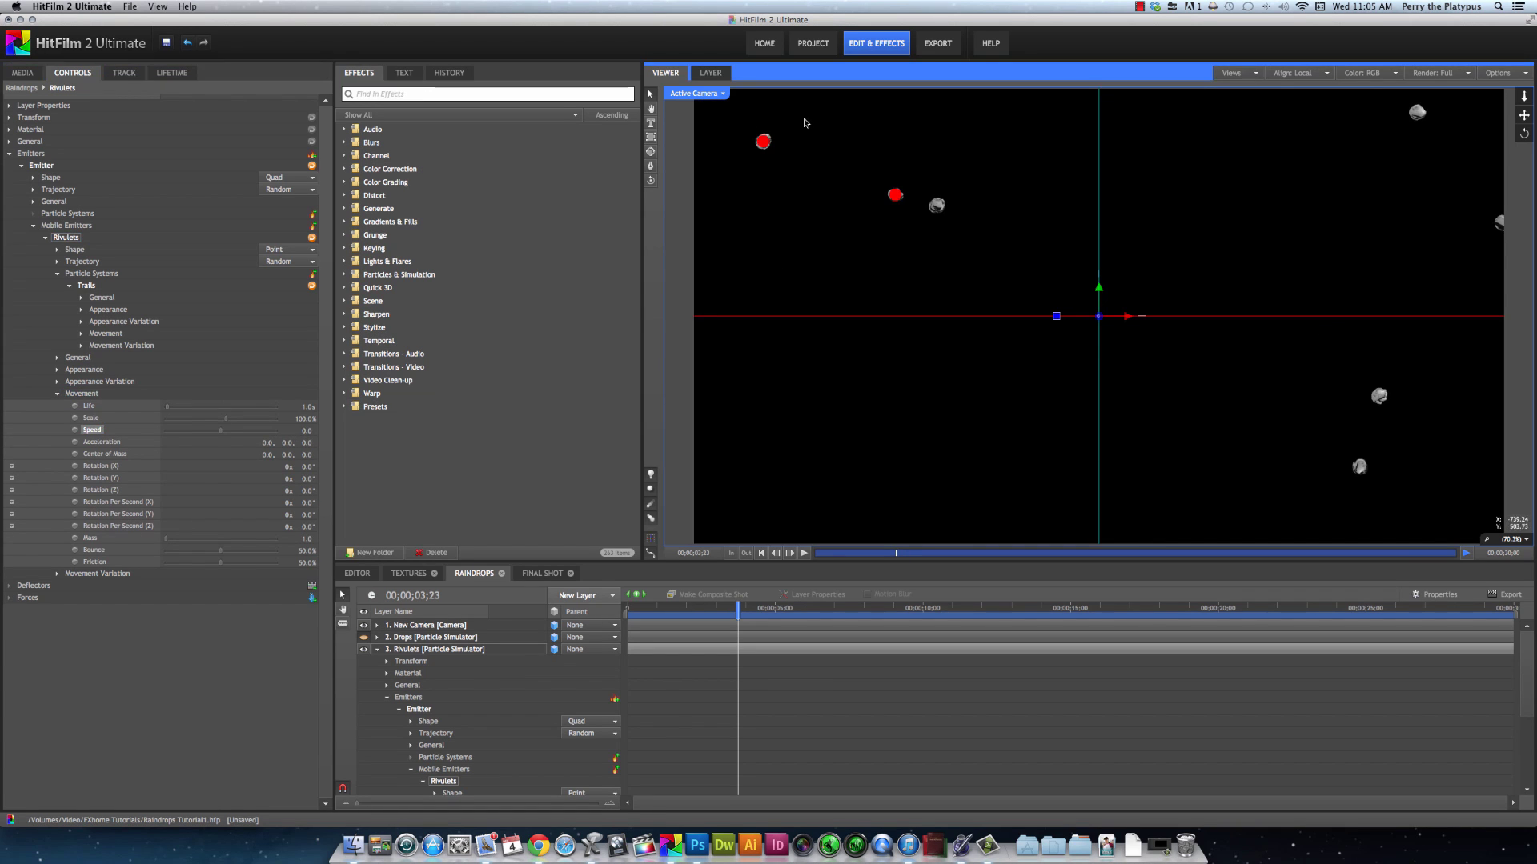
mouse_move(738, 612)
mouse_down()
mouse_move(687, 610)
mouse_move(757, 610)
mouse_up()
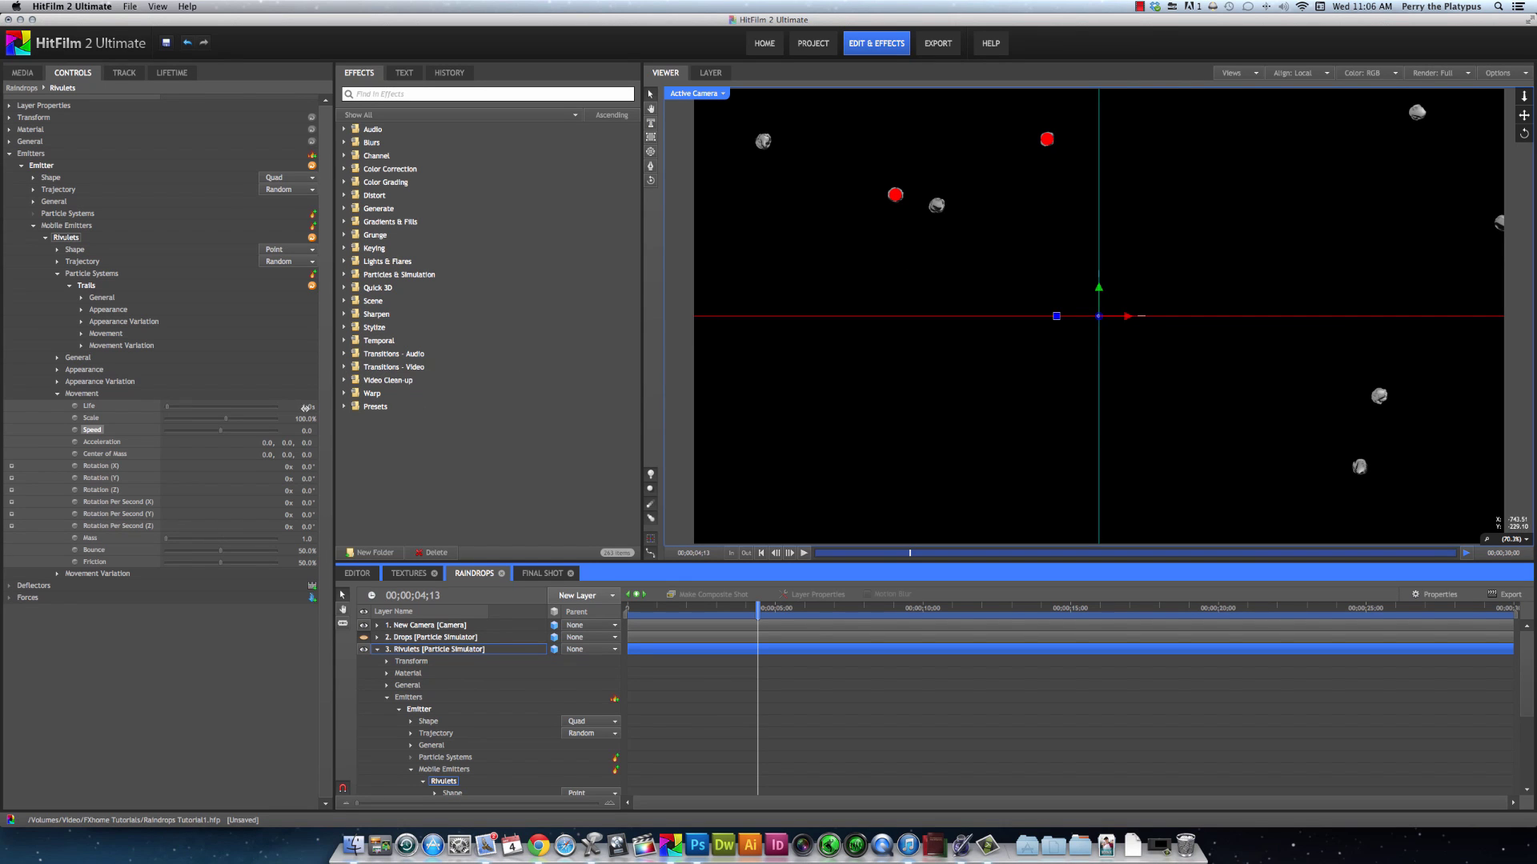
- Set the life of the Rivulets mobile emitter to 3 seconds and check an earlier point in the timeline
click(303, 406)
text(3)
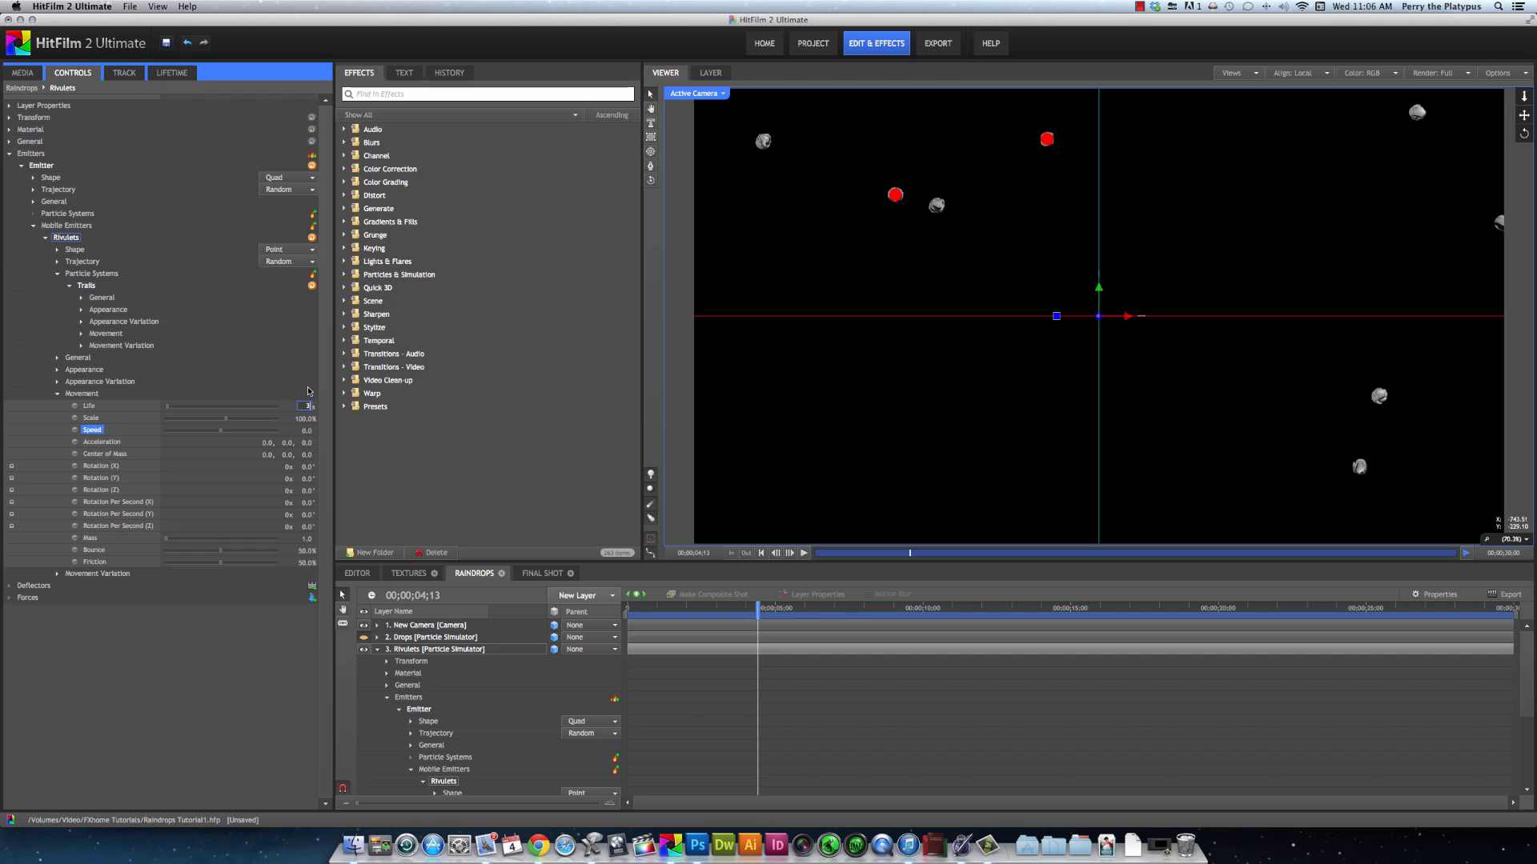
key(Return)
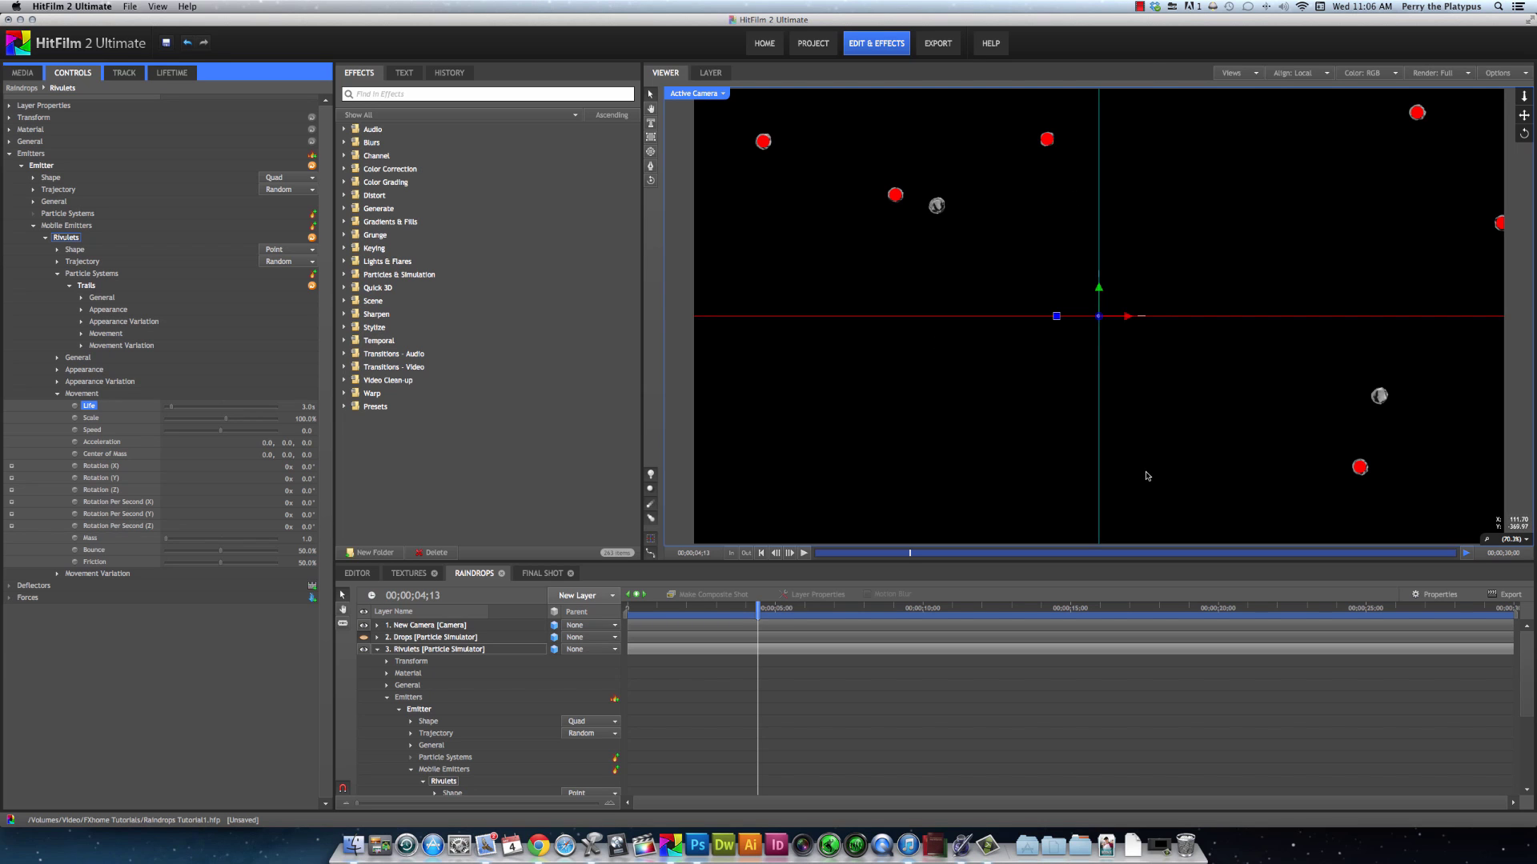
click(717, 613)
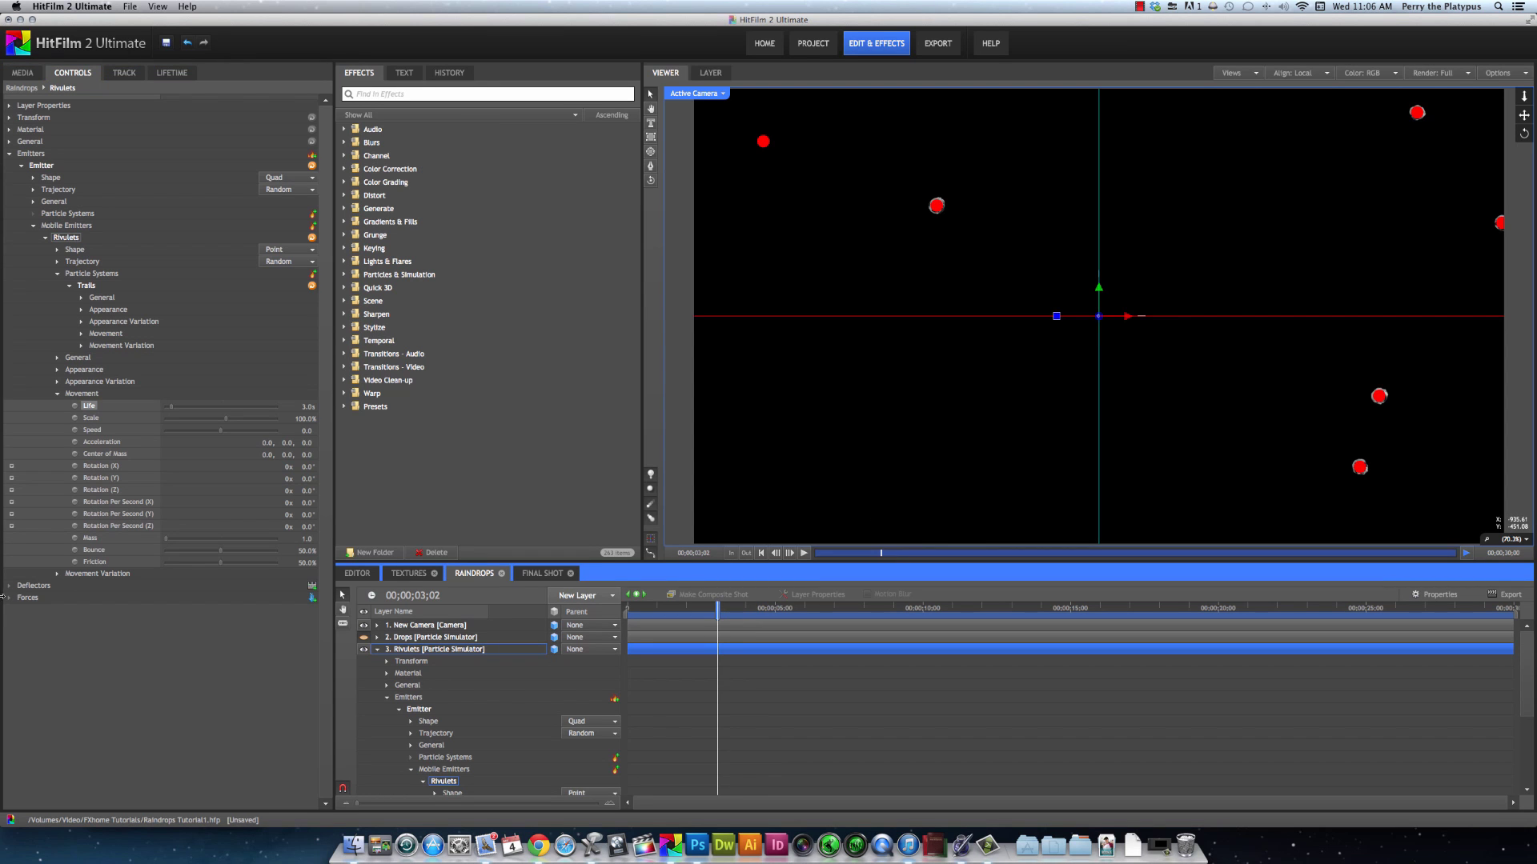
- Add a force to the Rivulets particle simulator and scrub the timeline to preview the falling trails
click(312, 599)
click(313, 599)
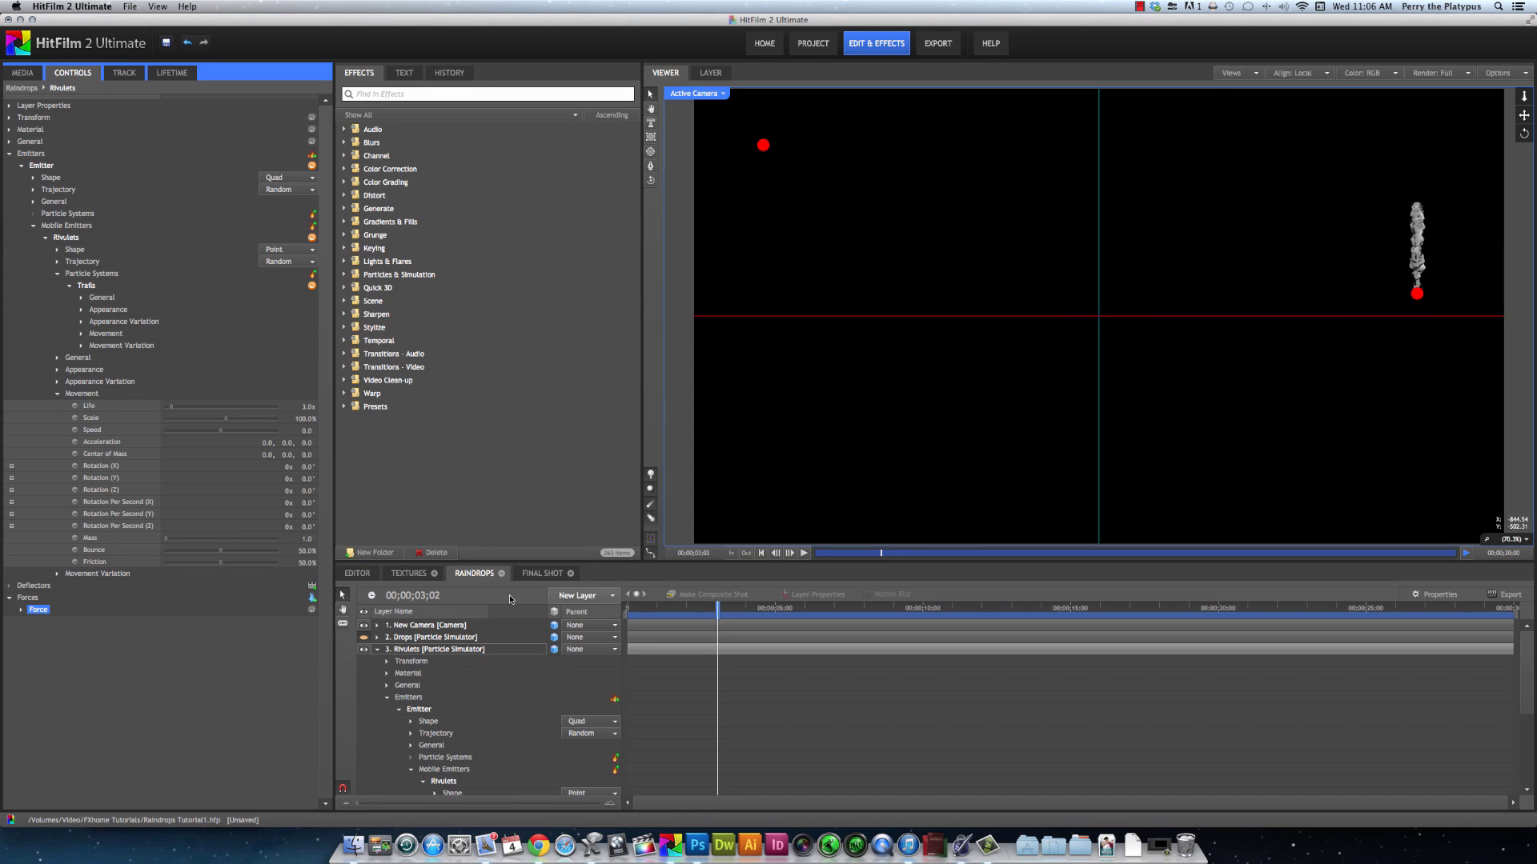
drag(680, 610, 775, 610)
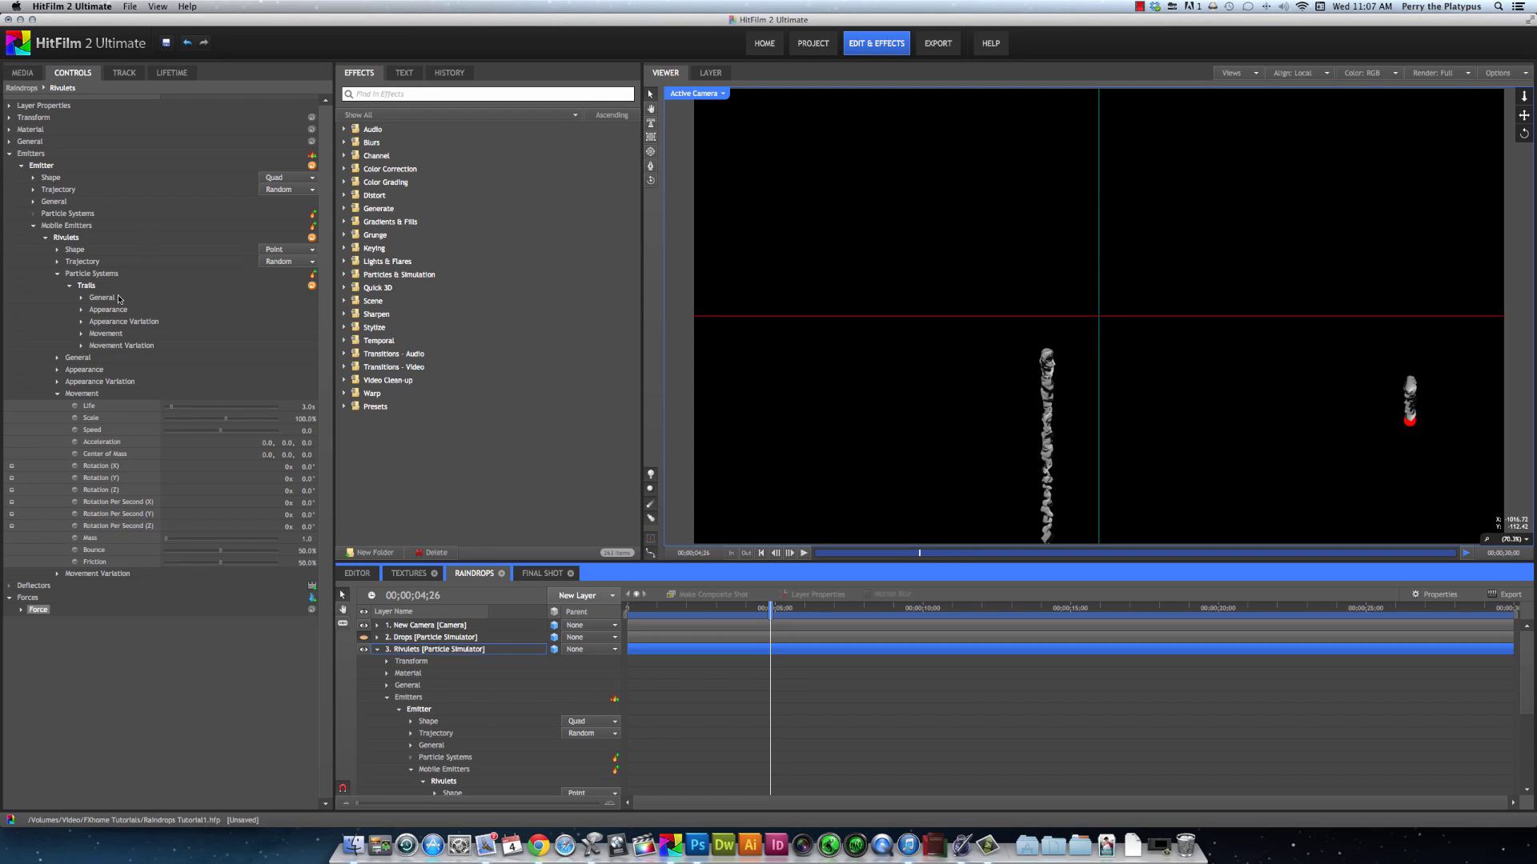
- Turn off Affected by Forces for the Trails particle system and scrub through the result
click(57, 393)
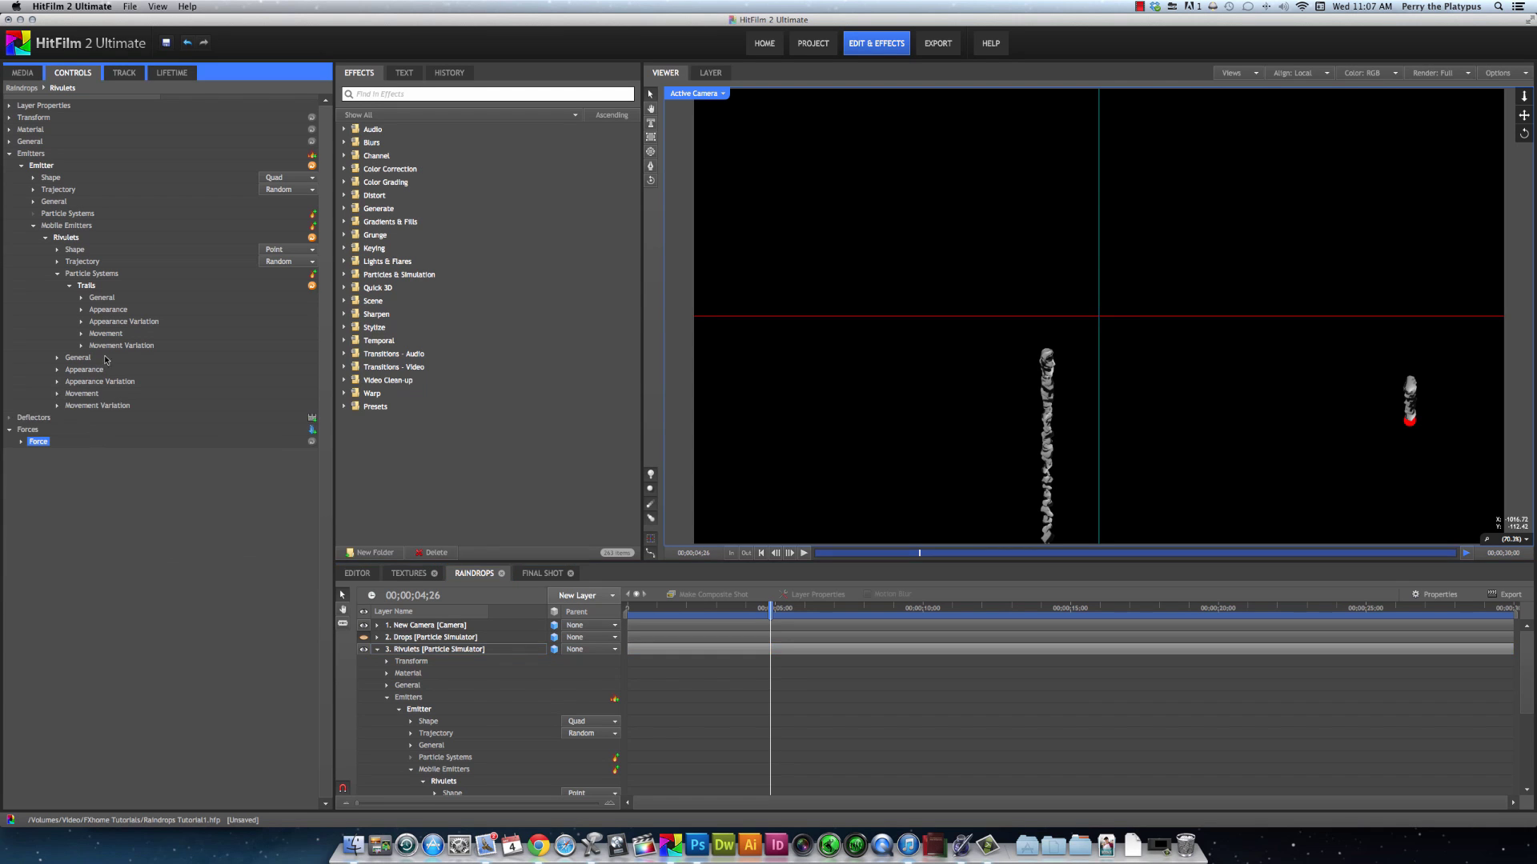
click(58, 358)
click(82, 298)
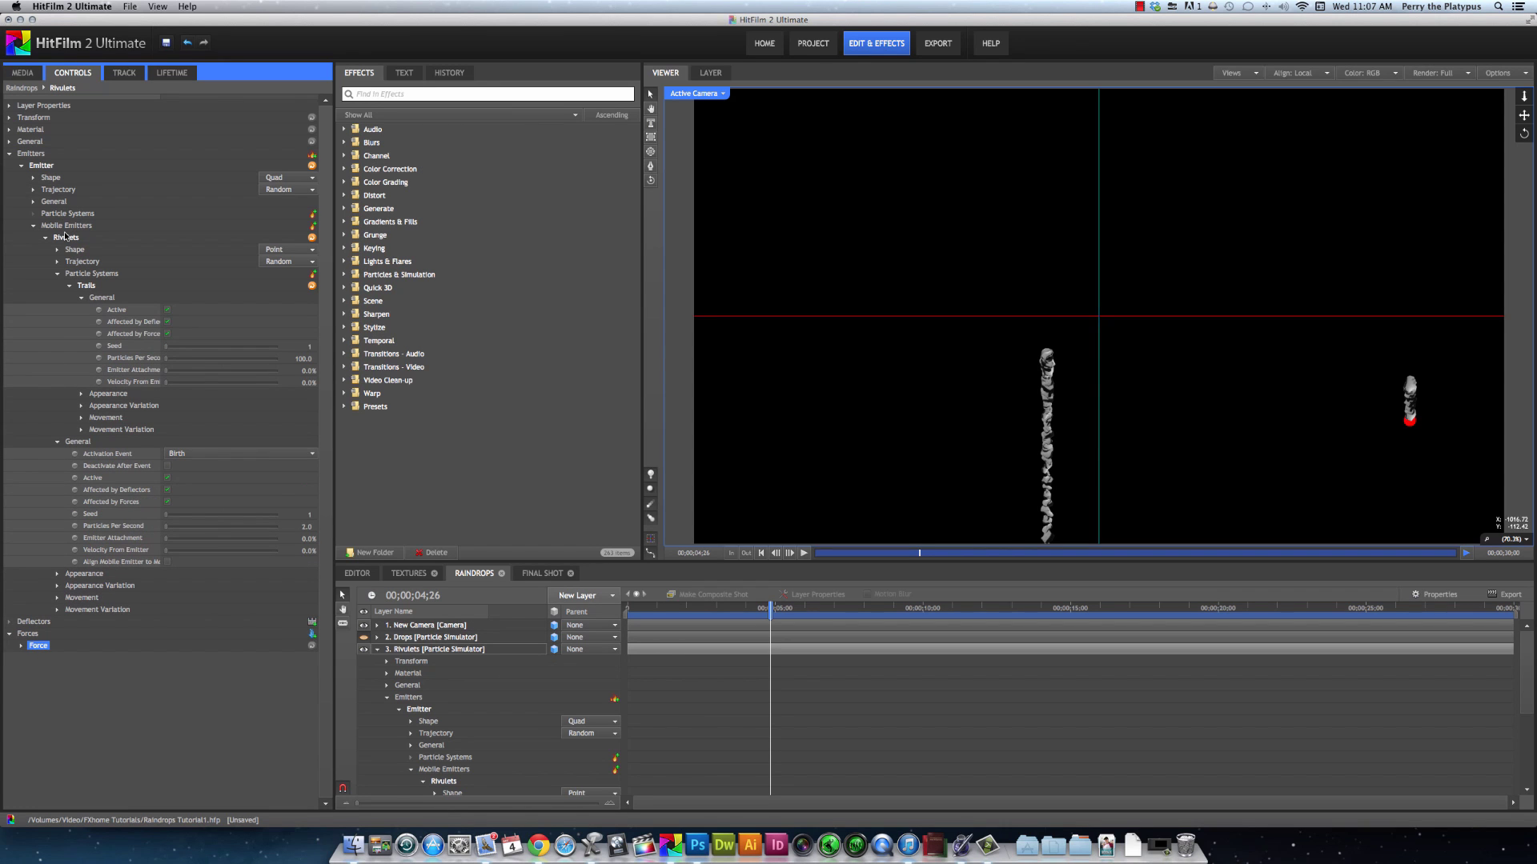
drag(161, 101, 188, 102)
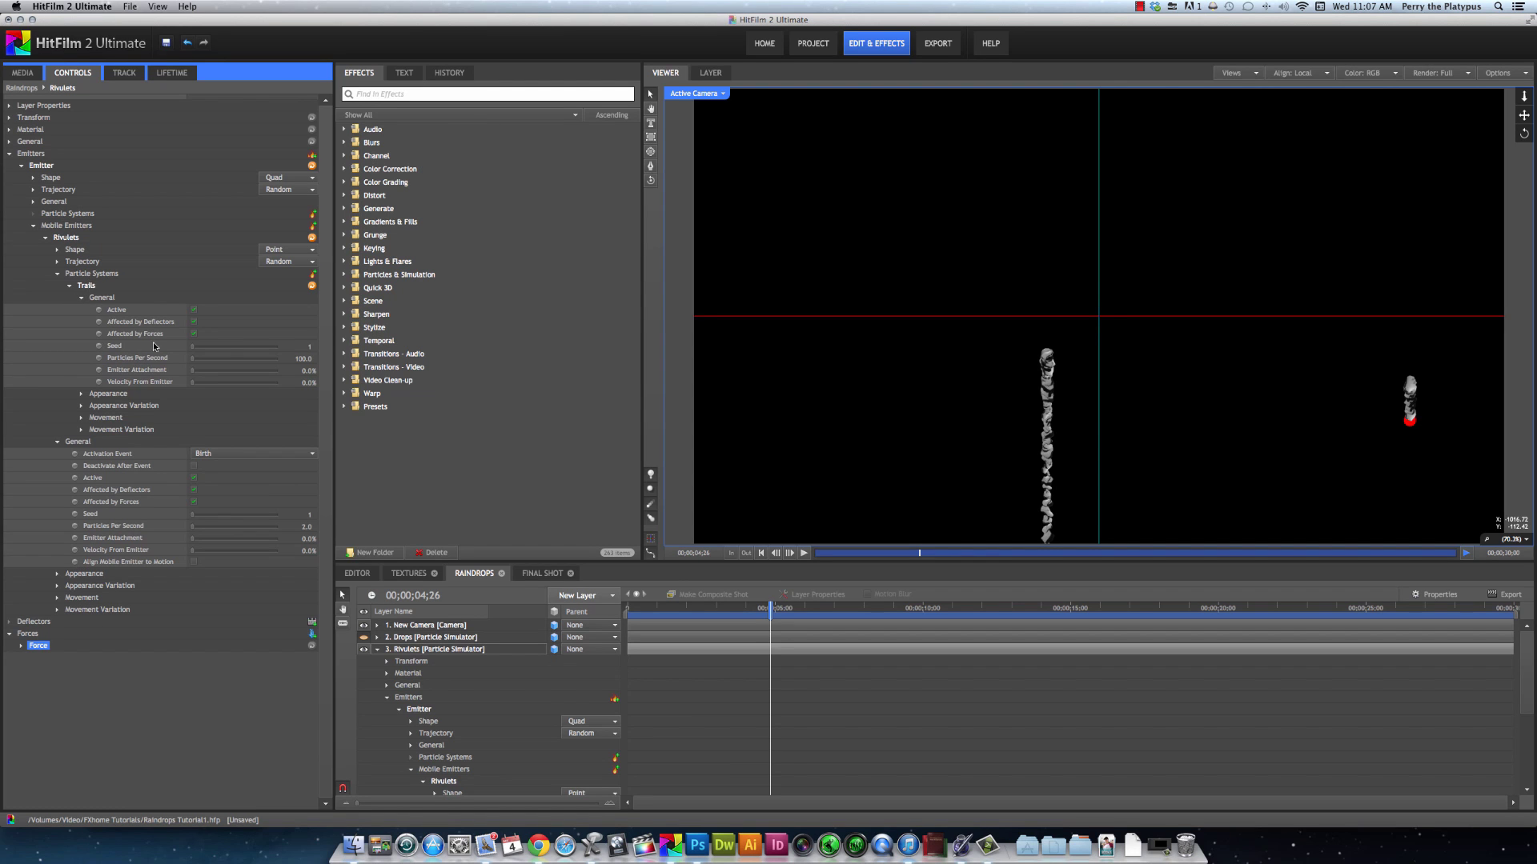
click(193, 333)
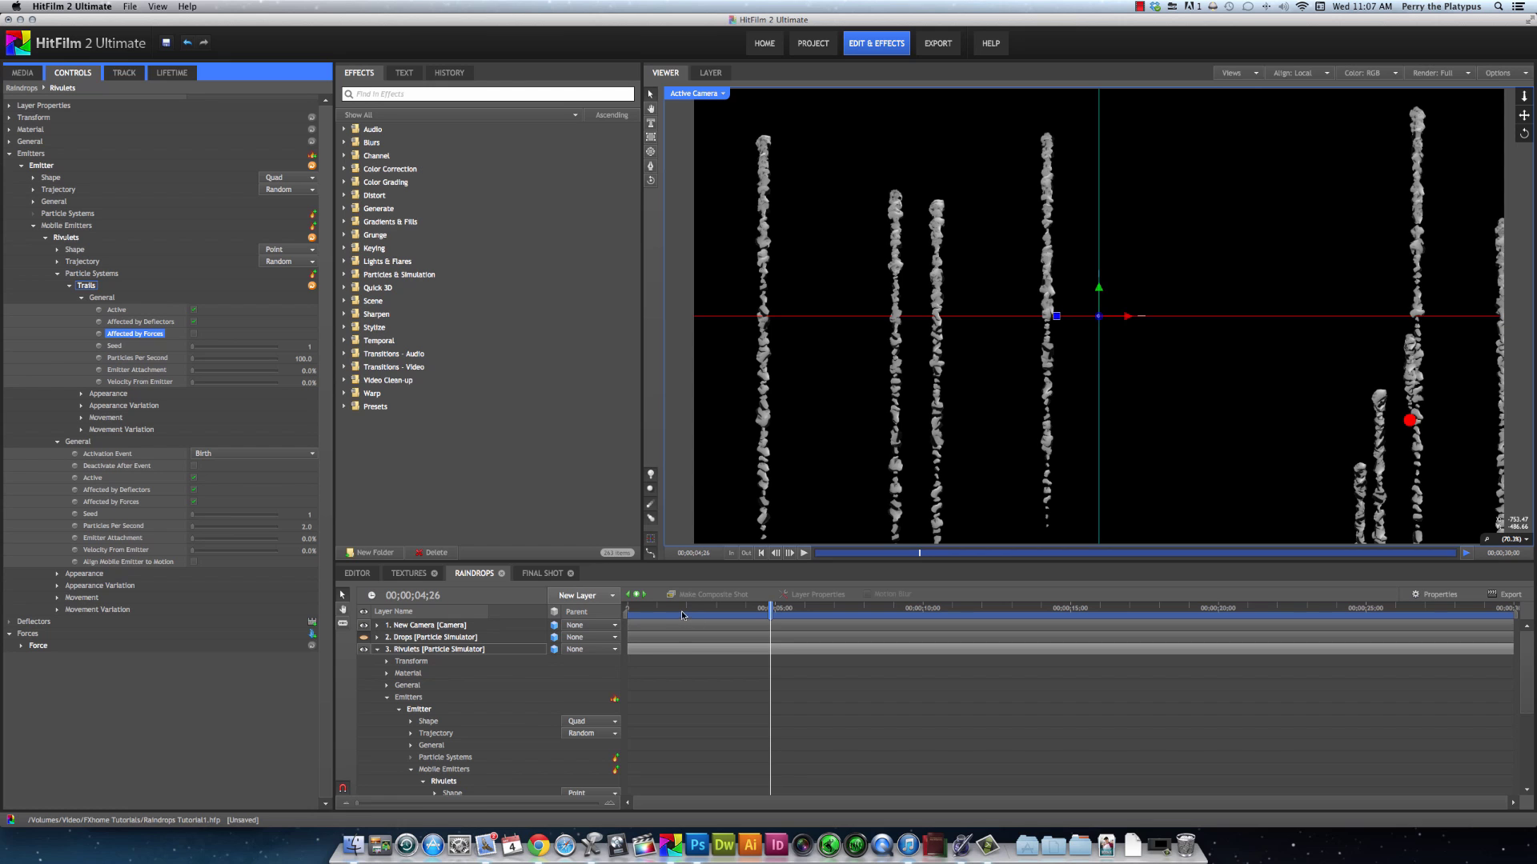
drag(681, 611, 789, 610)
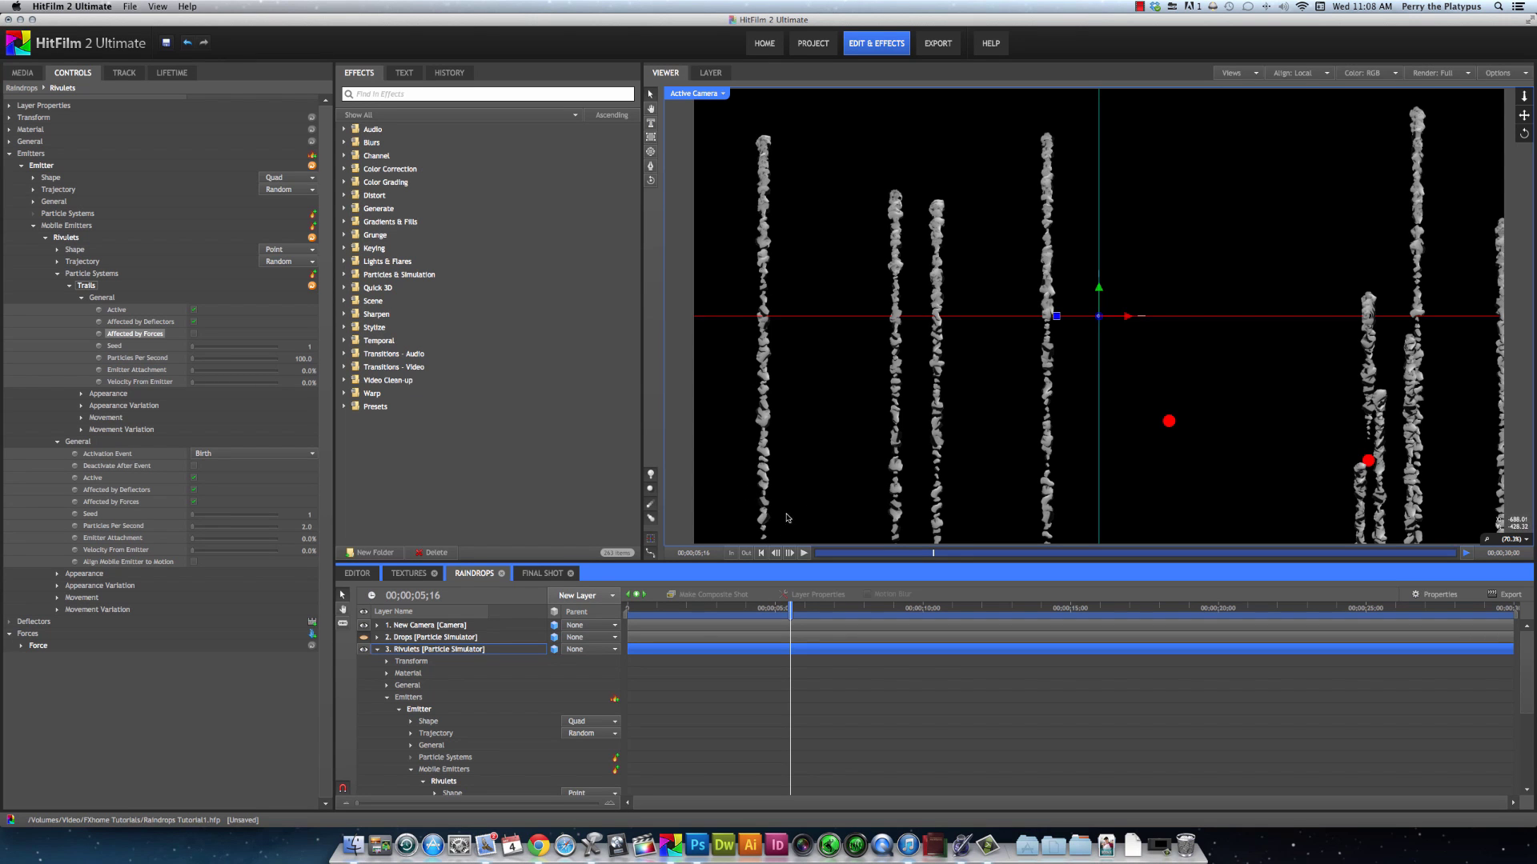
- Examine the Force's direction type settings and play the Rivulets simulation from the start of the timeline
click(21, 646)
click(33, 682)
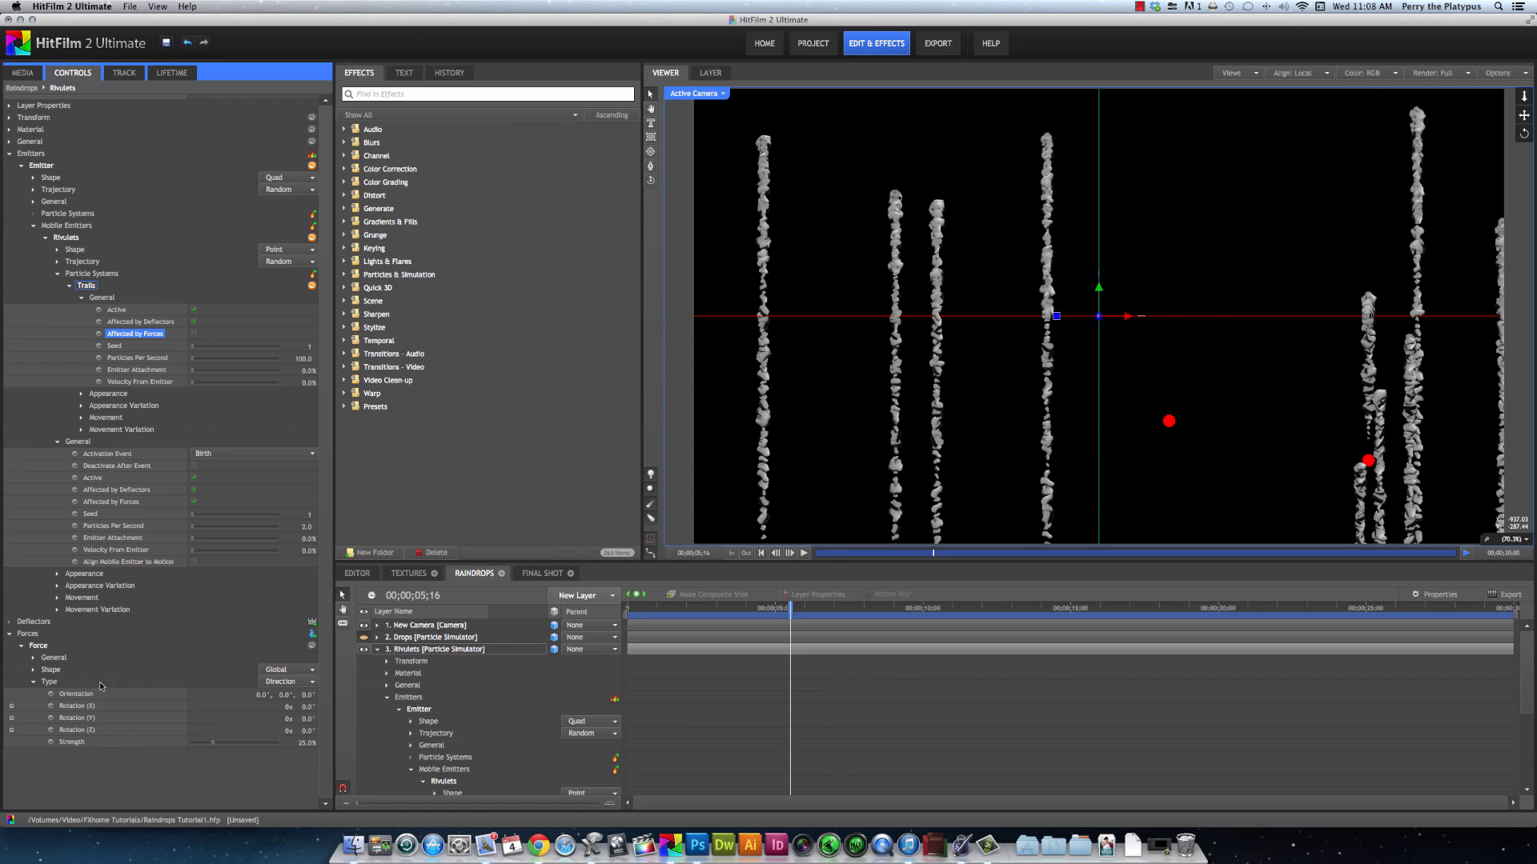
click(32, 682)
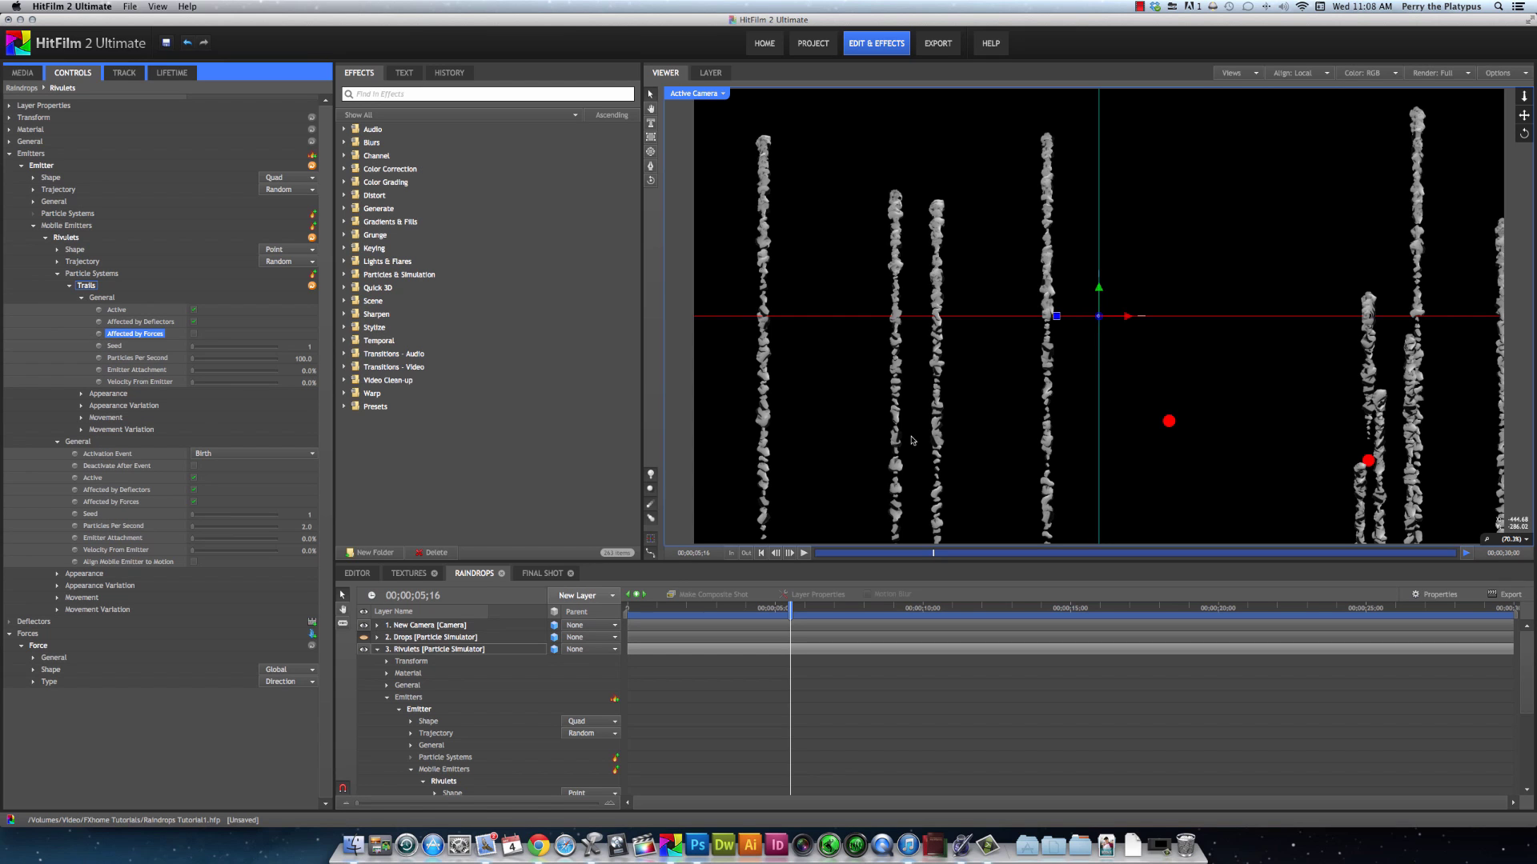
click(77, 443)
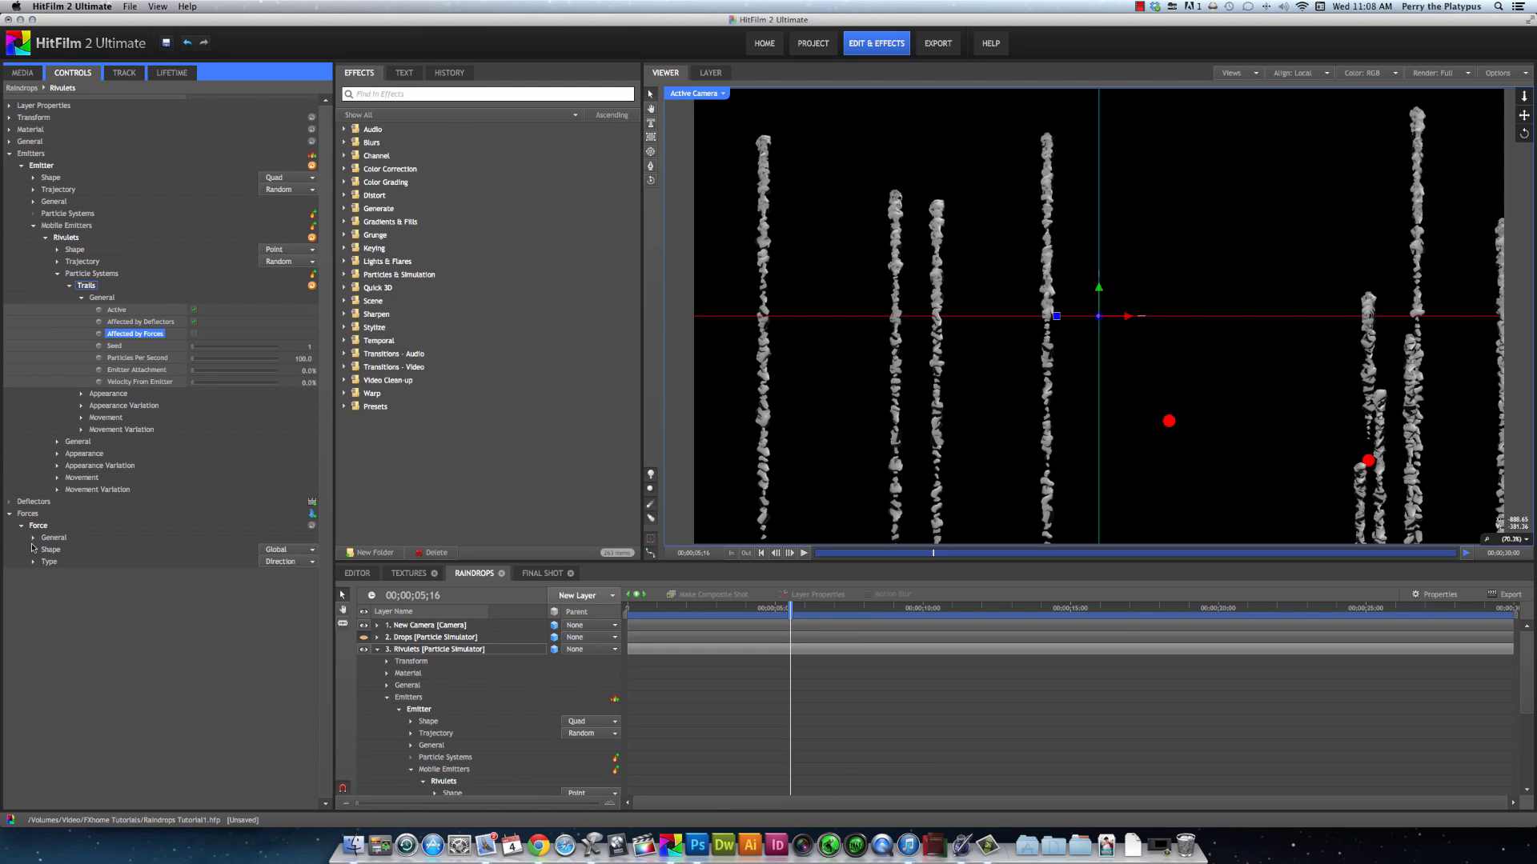
click(57, 478)
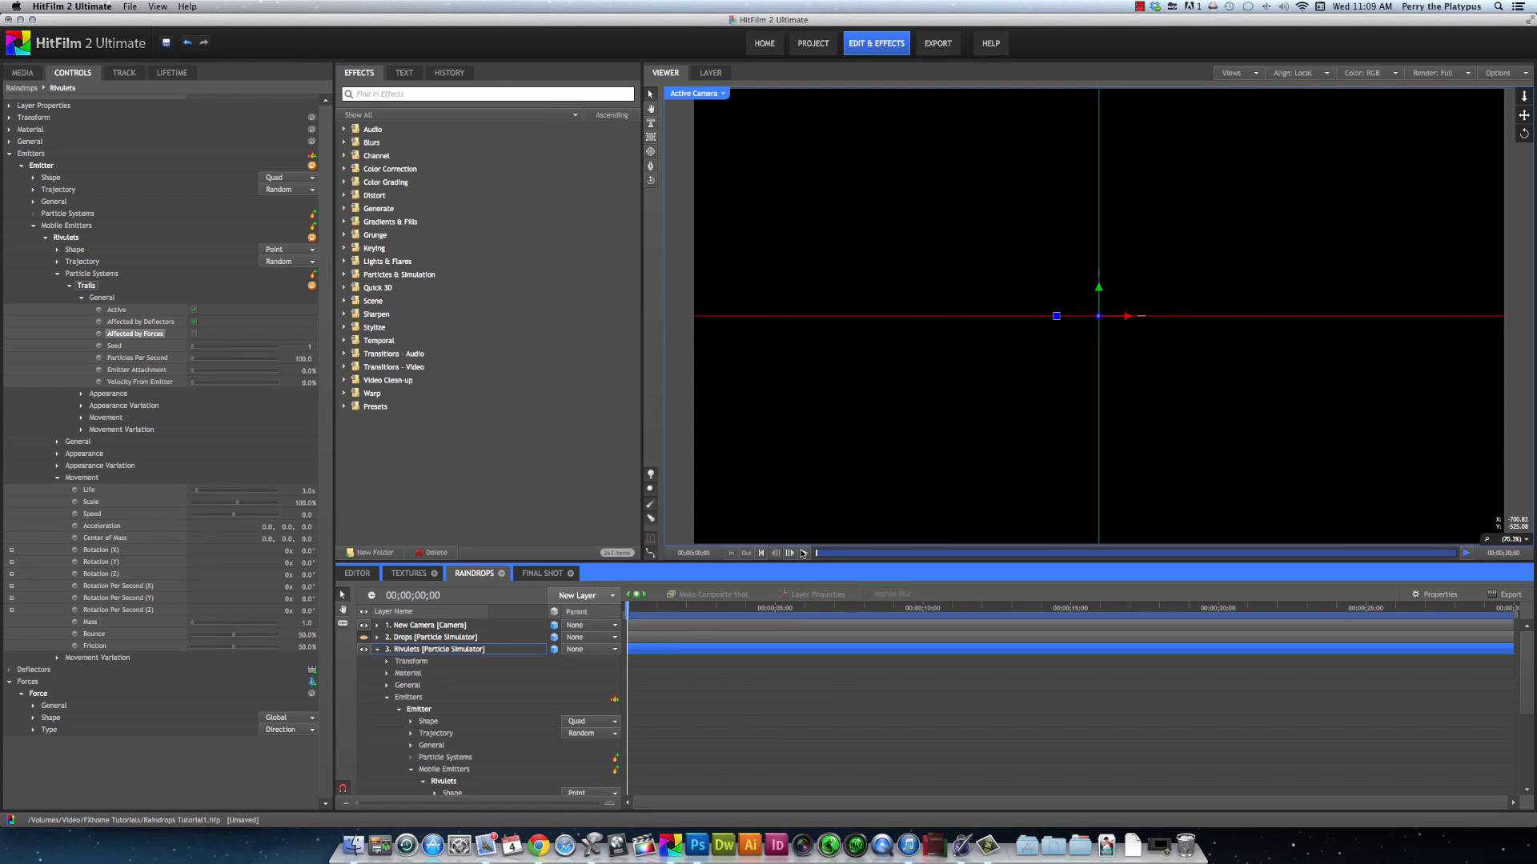
click(803, 554)
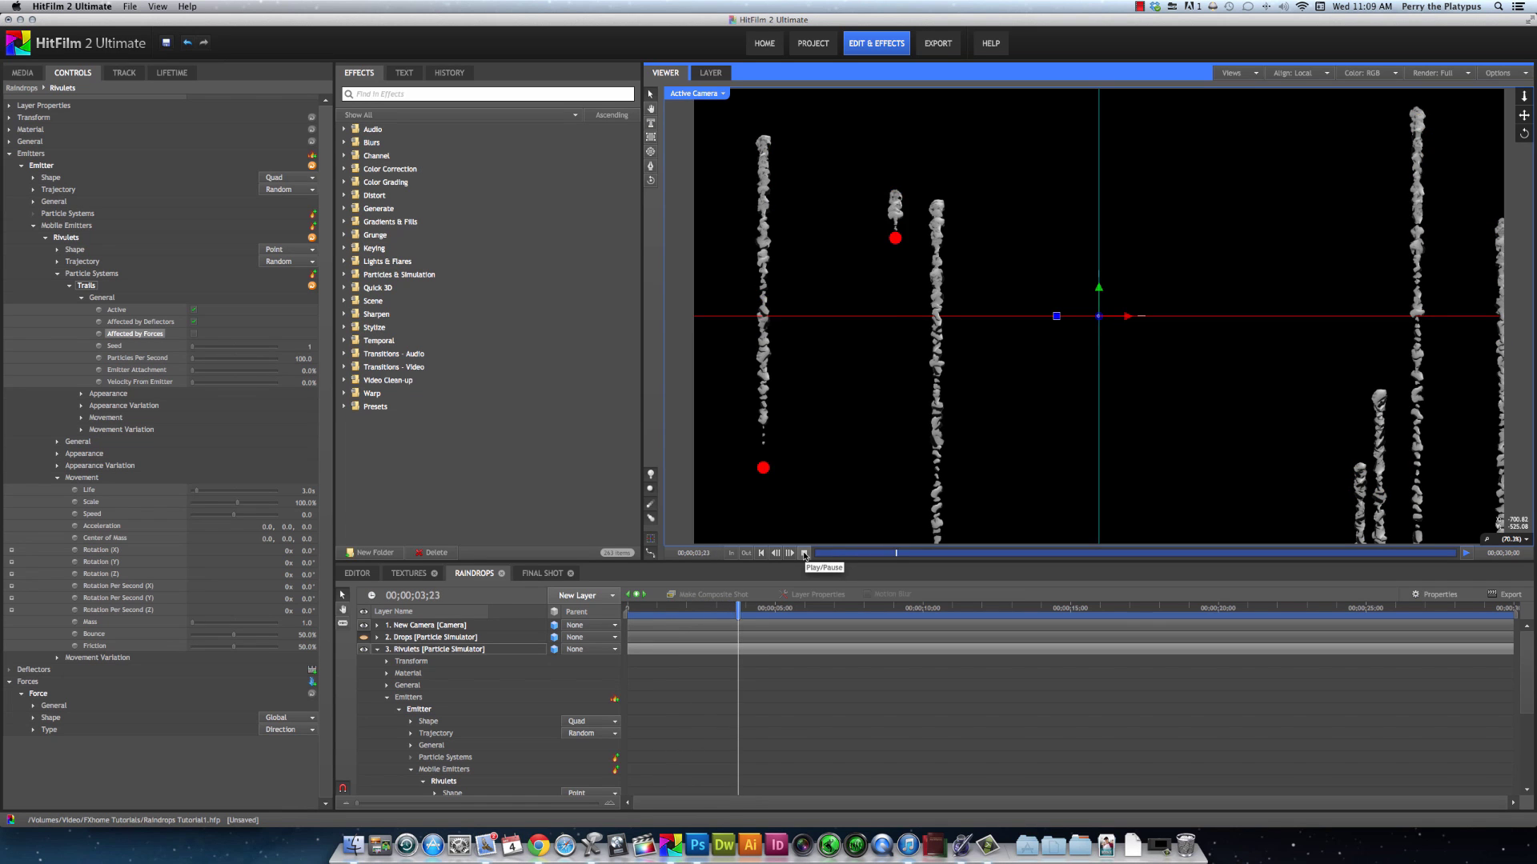
click(804, 554)
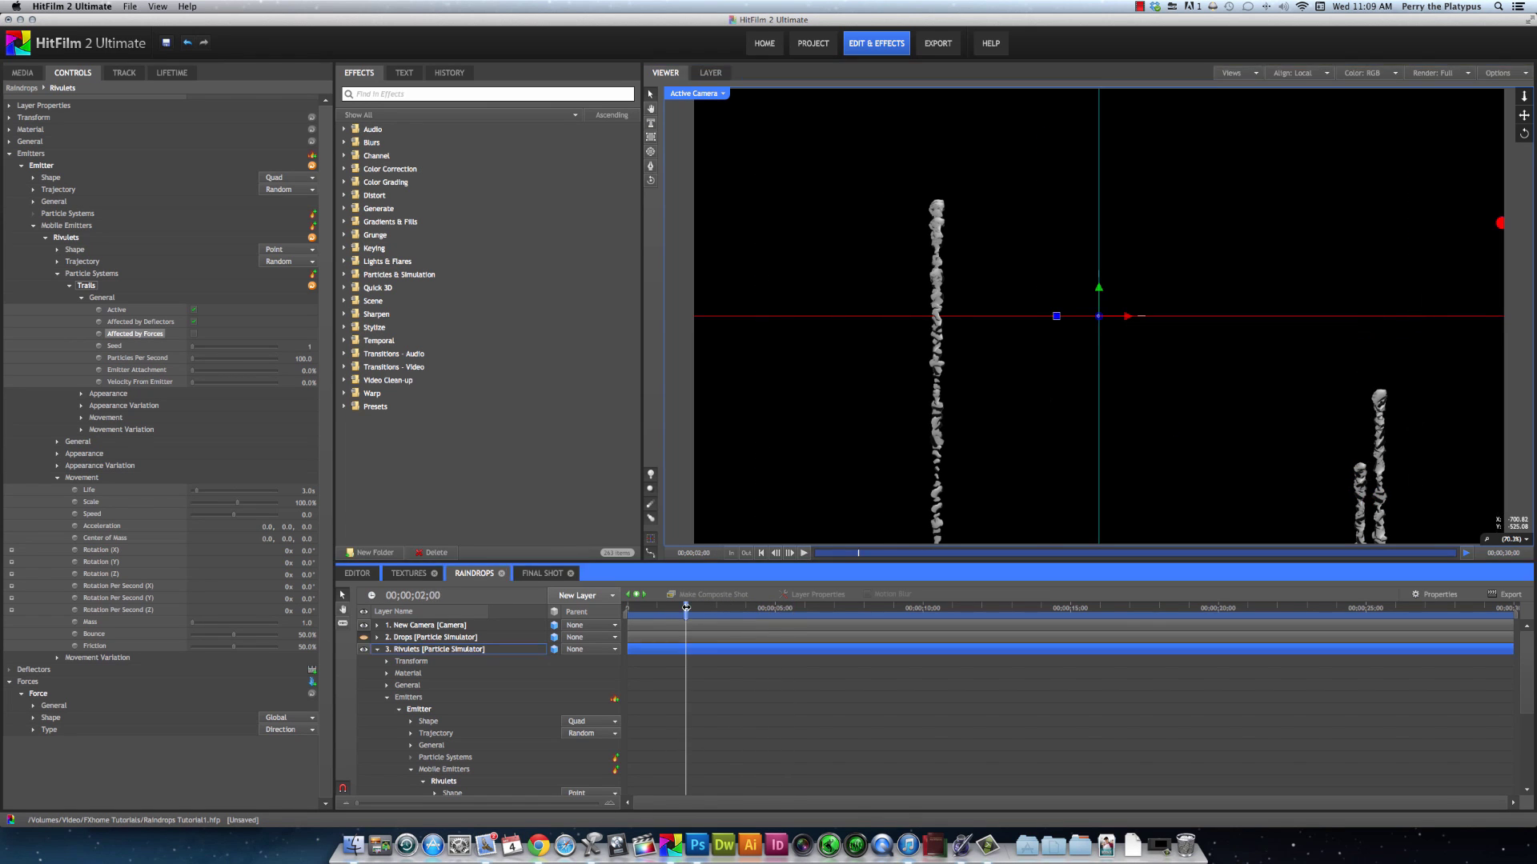
click(569, 606)
key(Home)
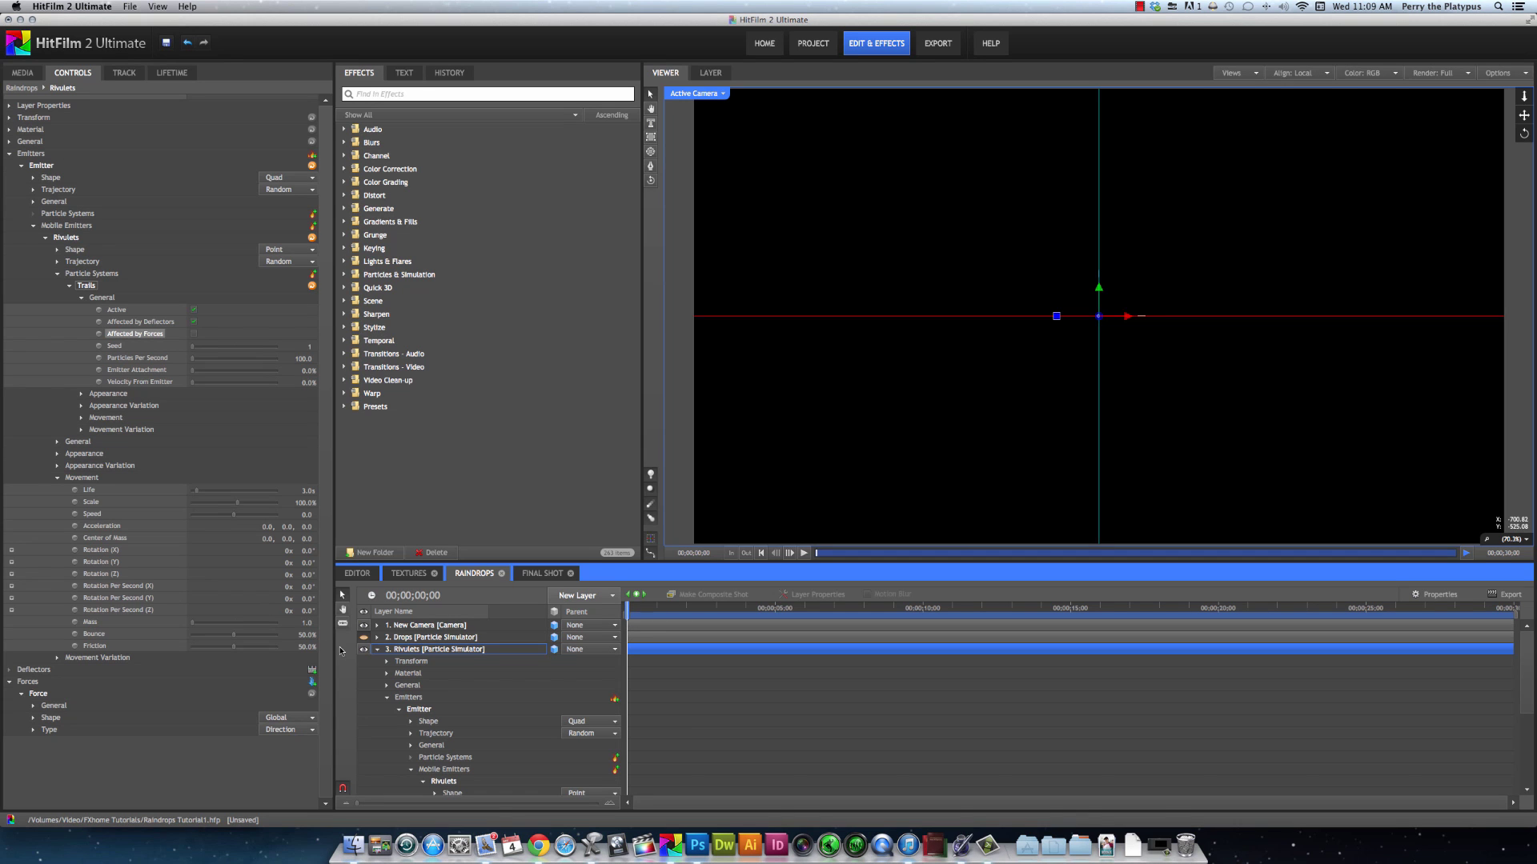
- Set the Rivulets mobile emitter's movement mass to 5 and play back the falling trails
click(317, 622)
text(5)
key(Return)
click(804, 554)
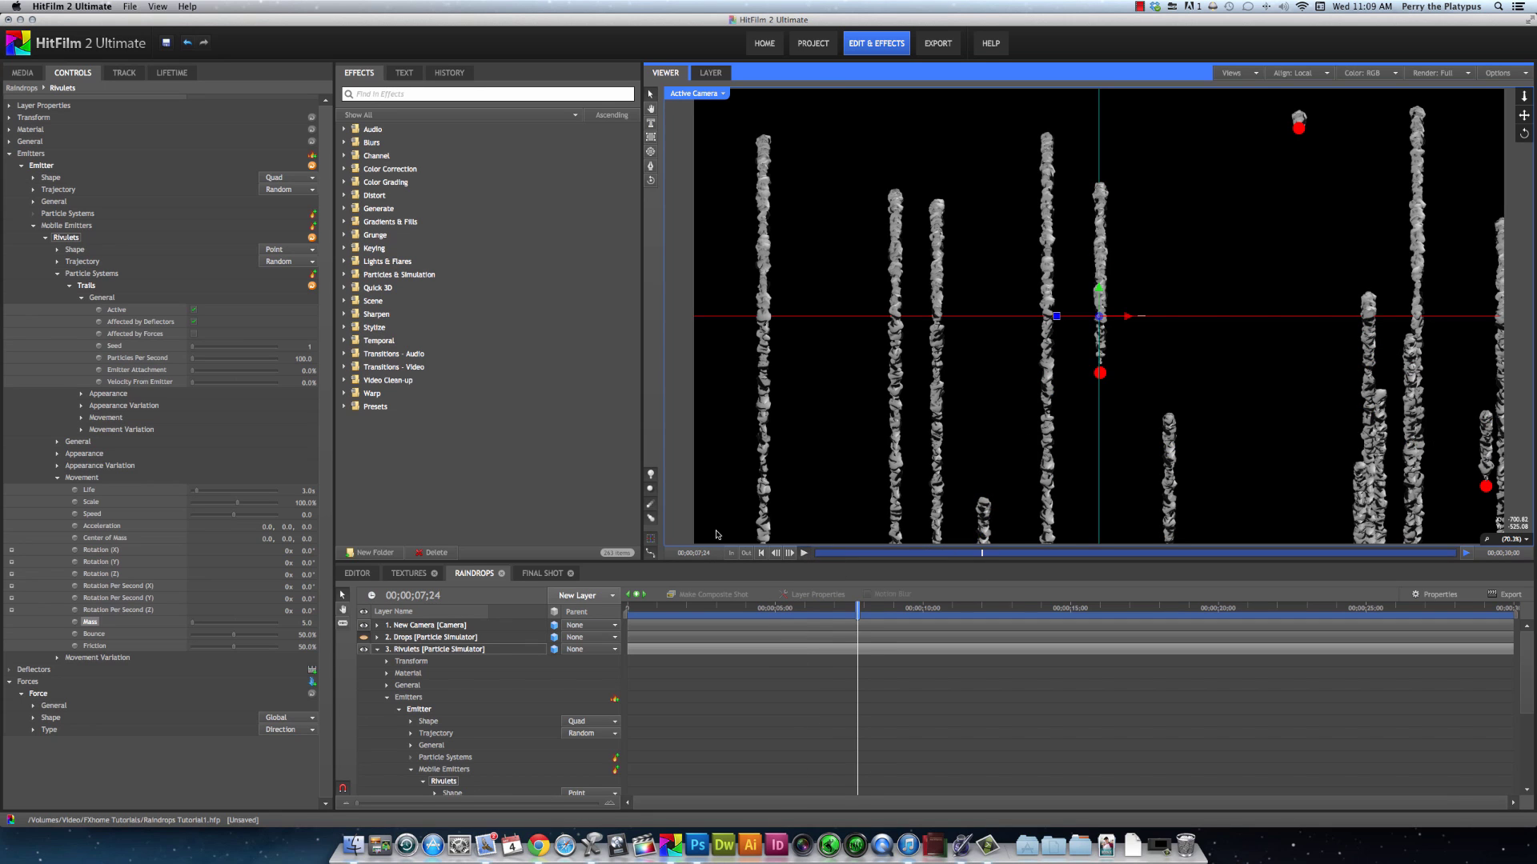
key(space)
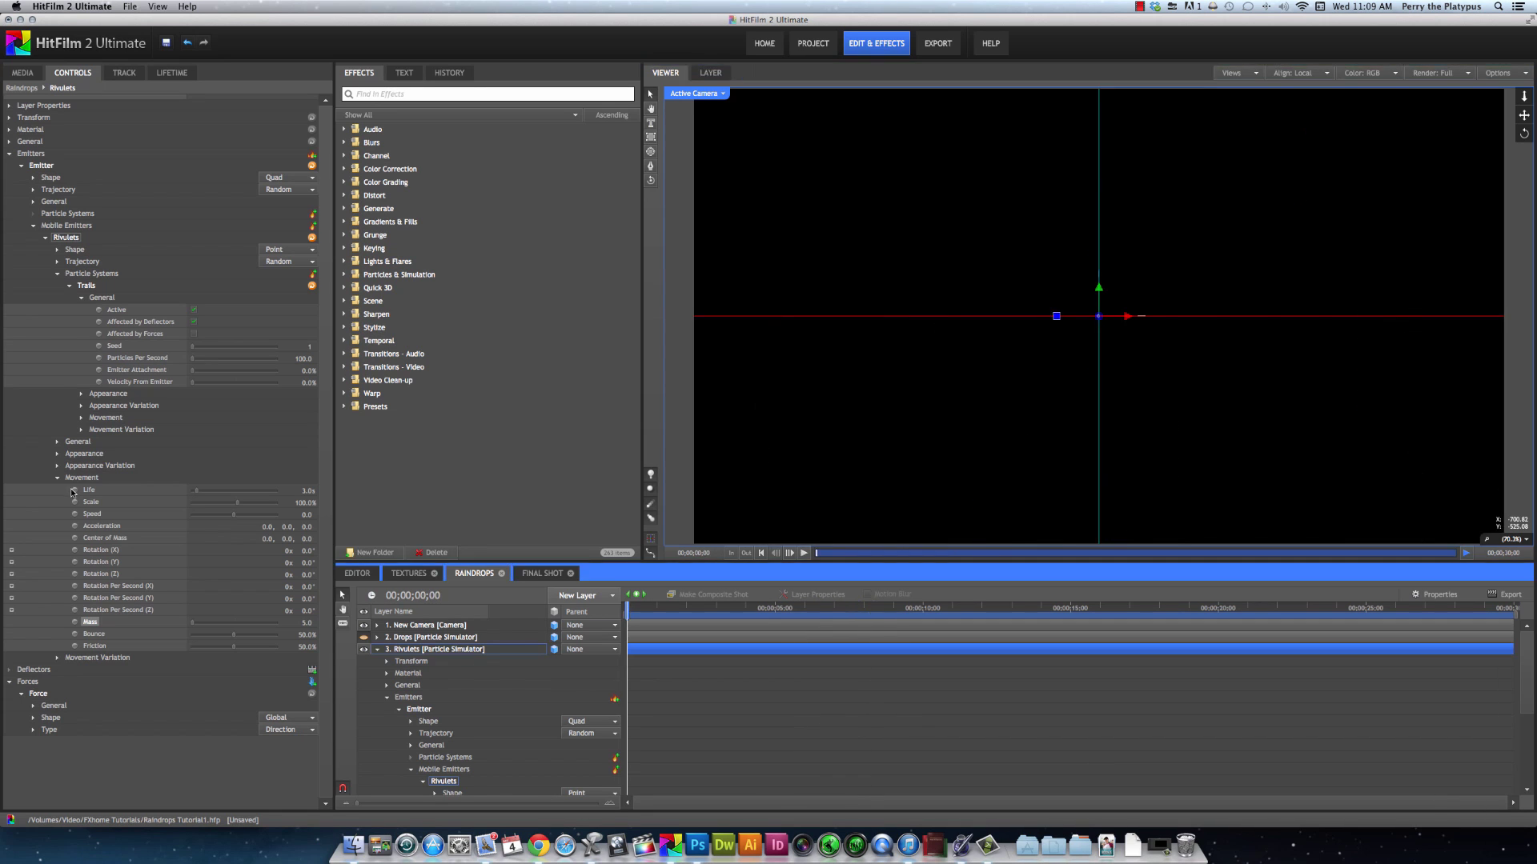
- Set the Rivulets mobile emitter's mass variation to 3 and scrub the timeline to preview the falling trails
click(57, 478)
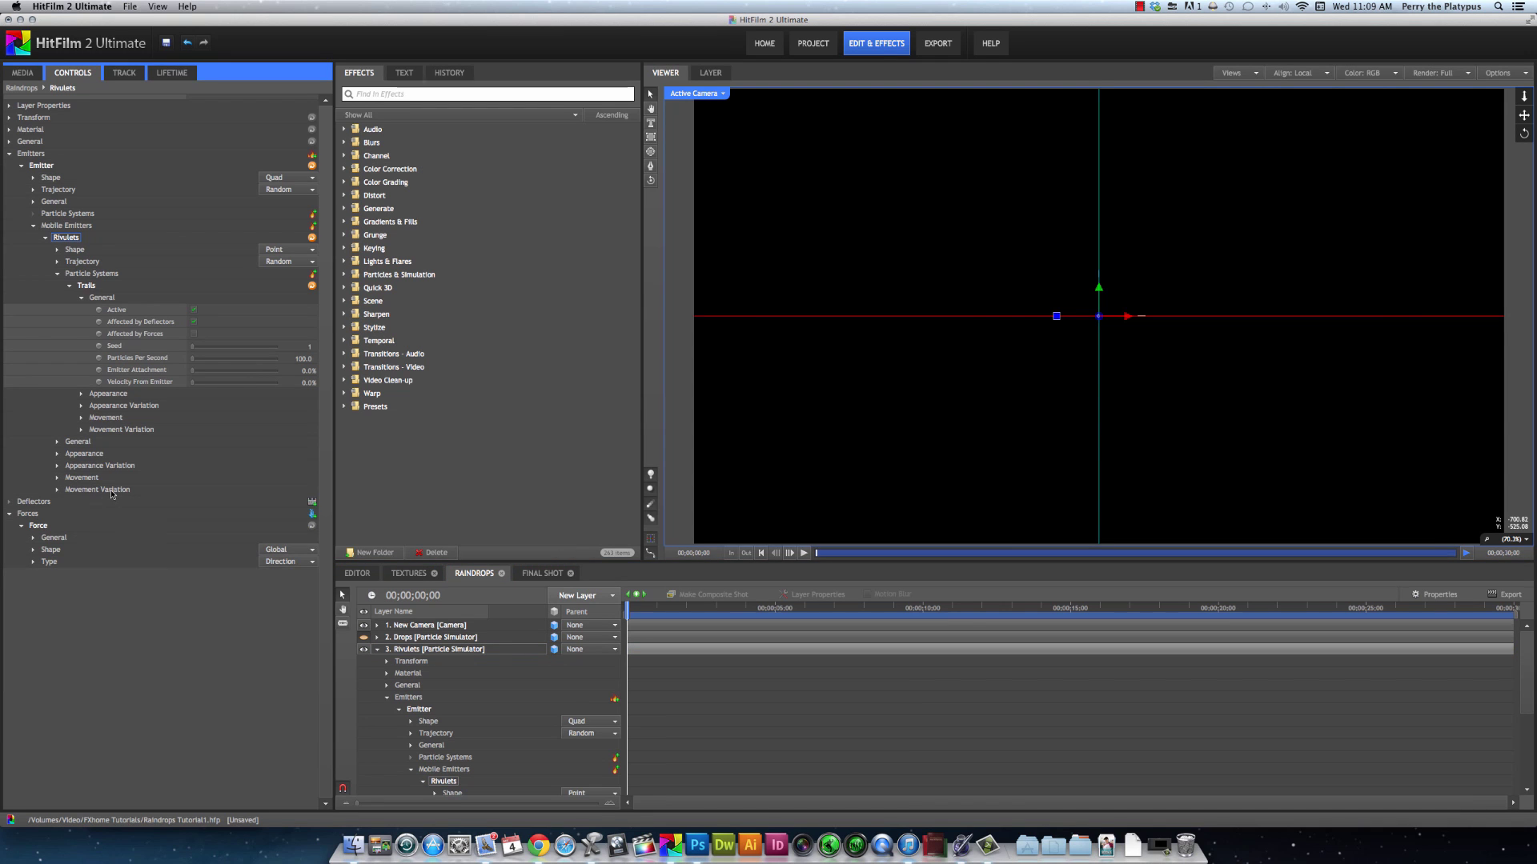
click(57, 490)
click(304, 634)
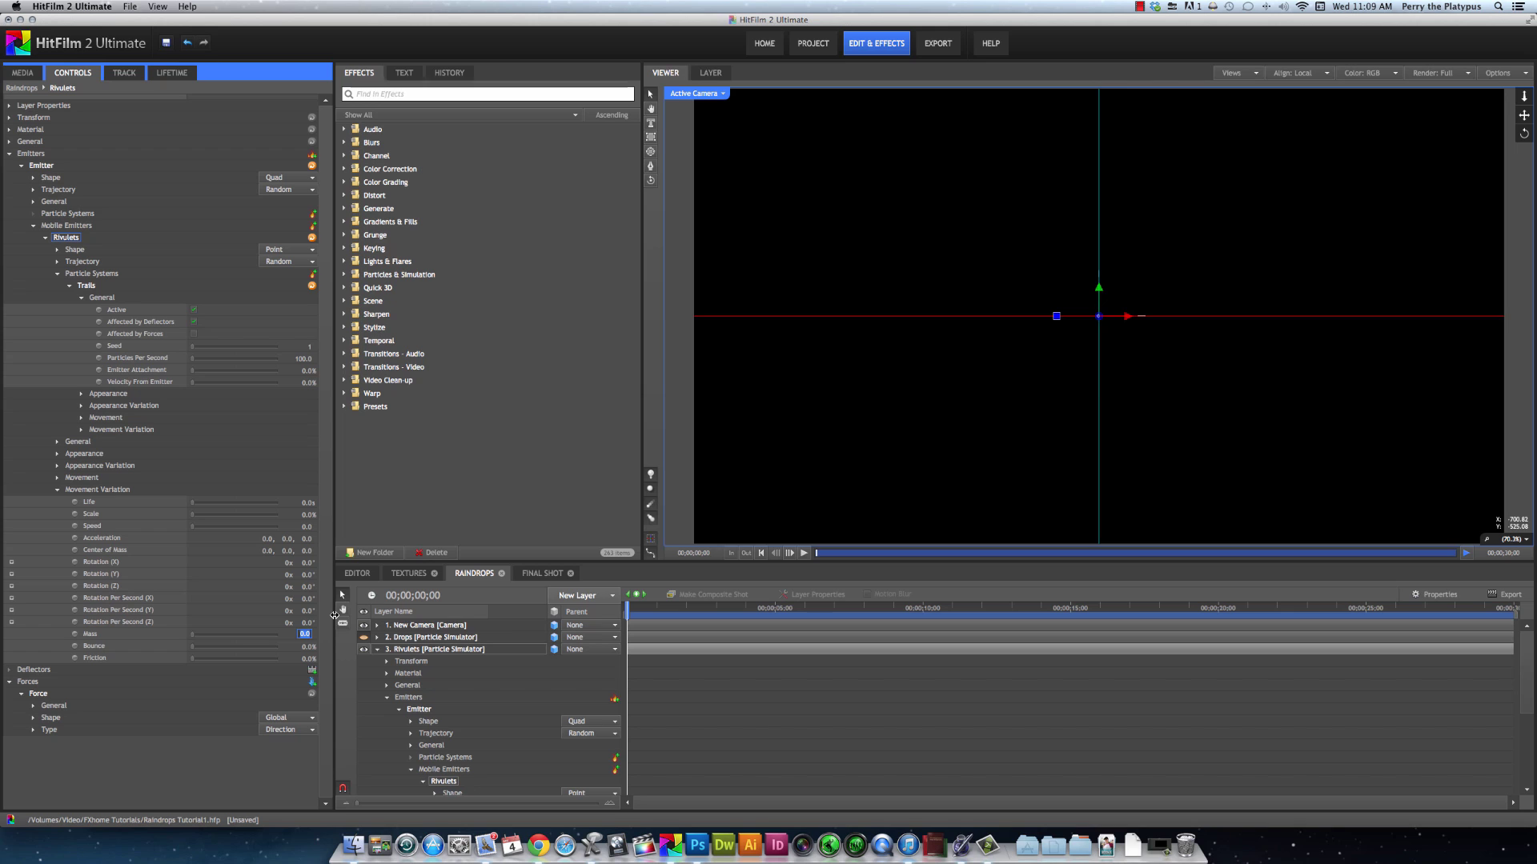
text(3)
key(Return)
click(746, 606)
drag(746, 606, 823, 608)
click(716, 608)
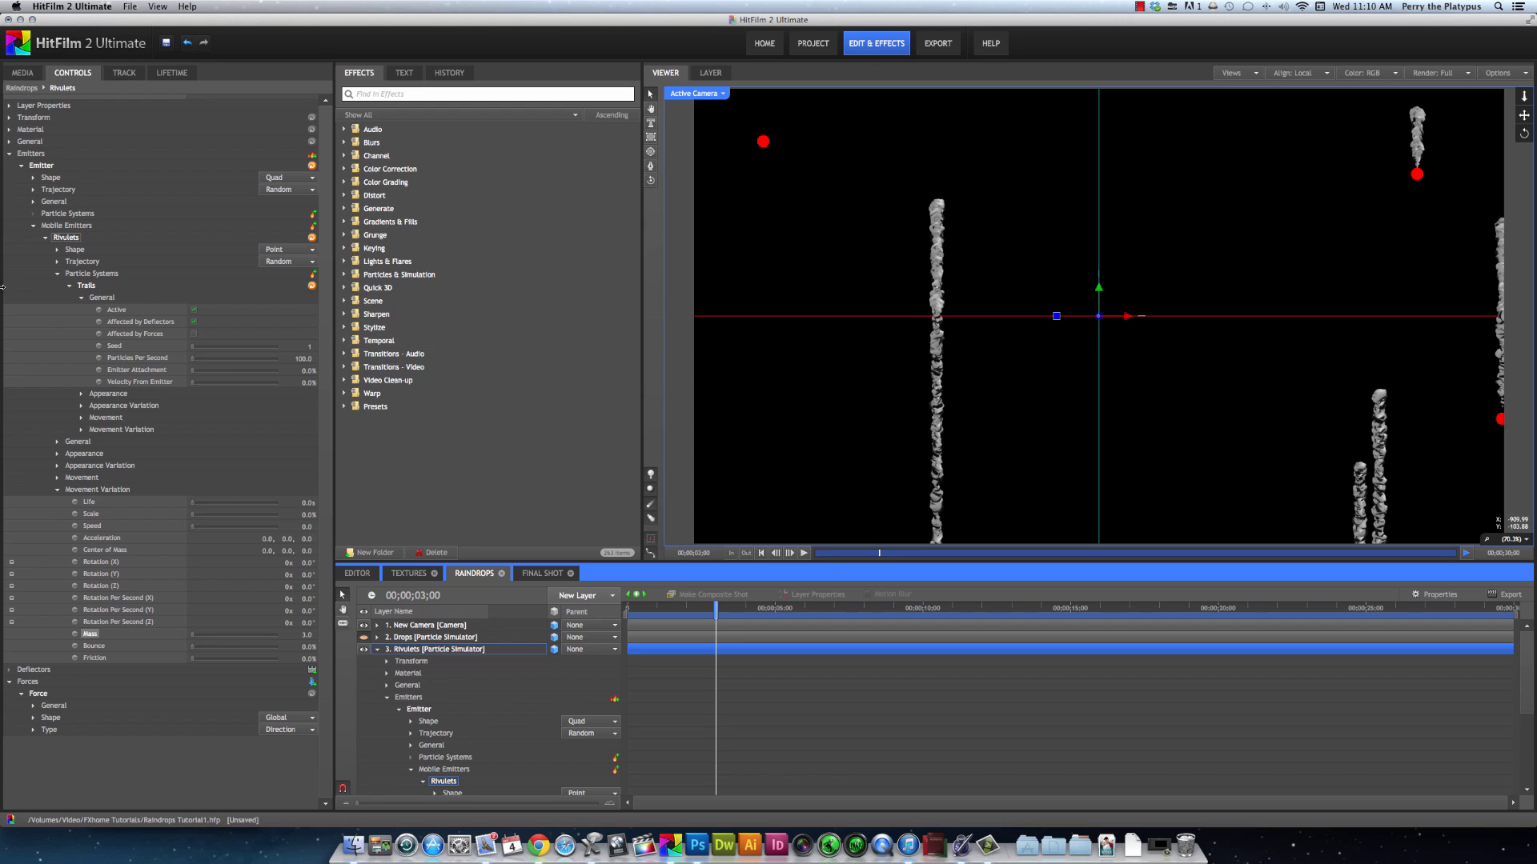
- Try 51 particles per second for the Trails particle system and check a later point in the timeline
click(58, 489)
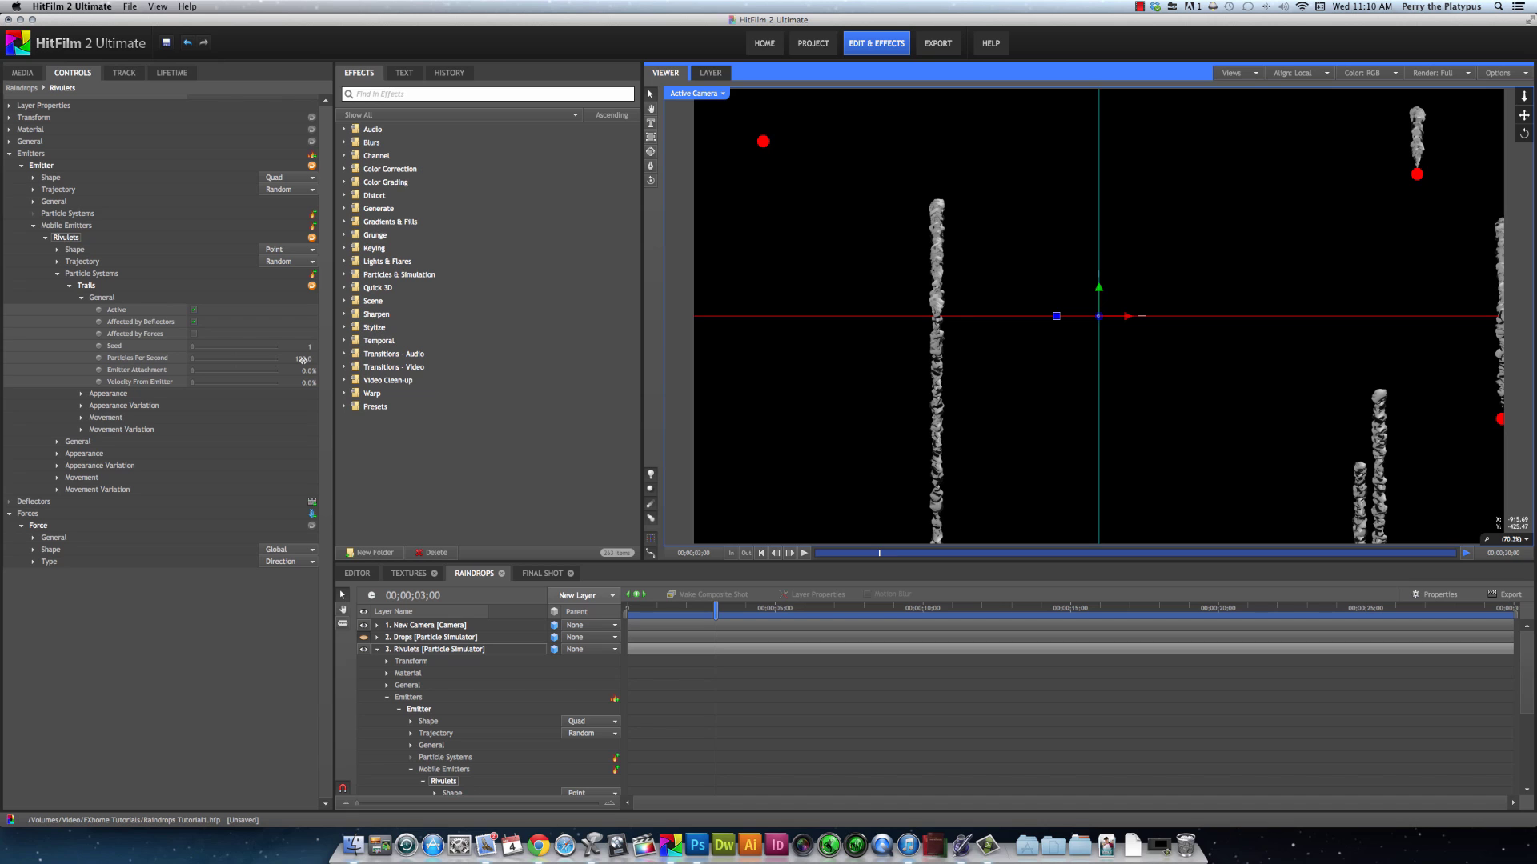
drag(303, 359, 275, 363)
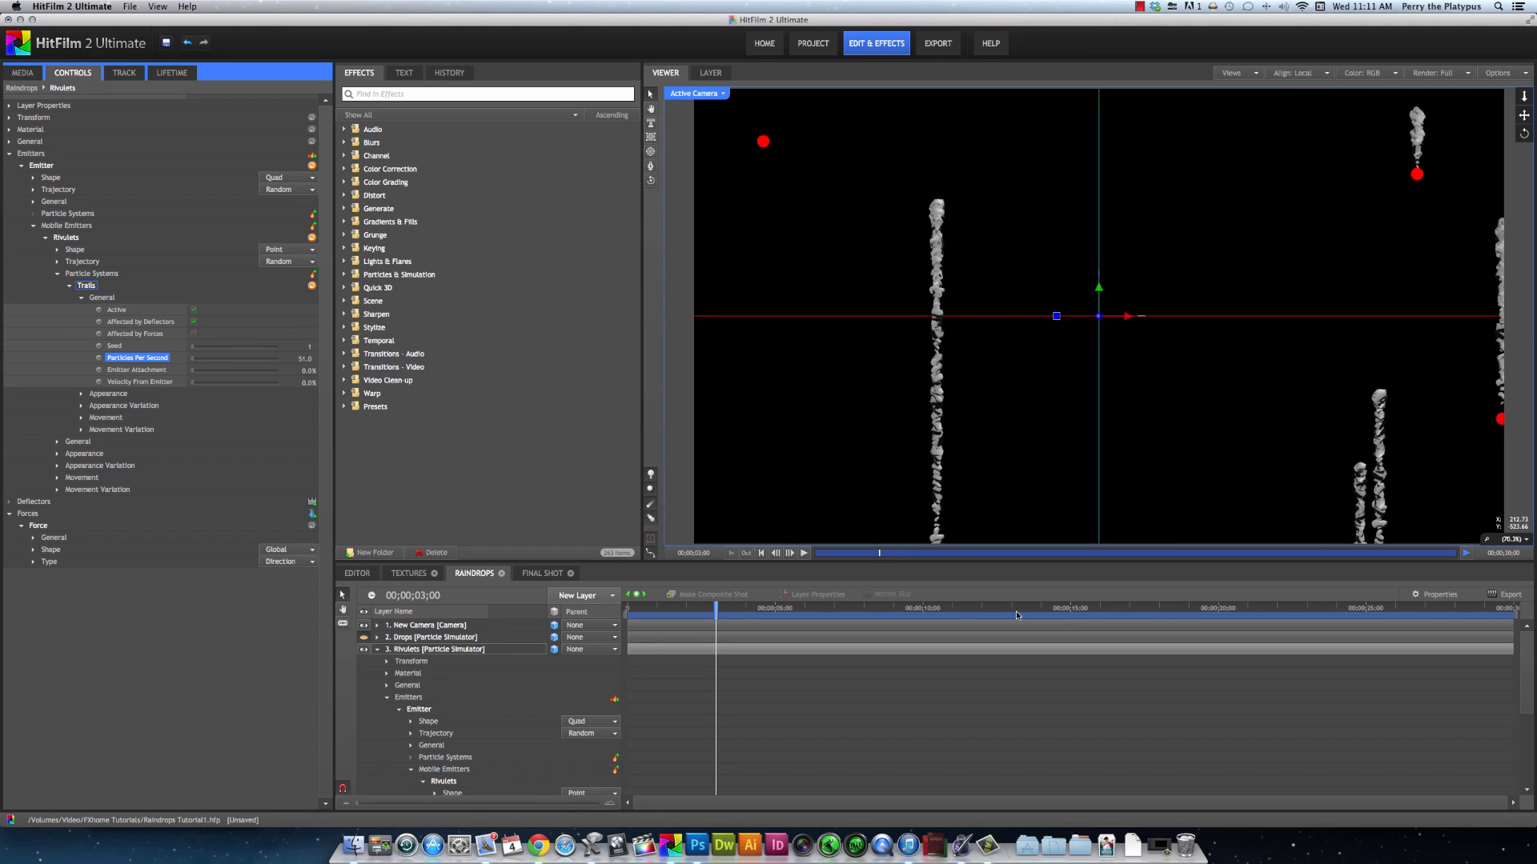
click(965, 608)
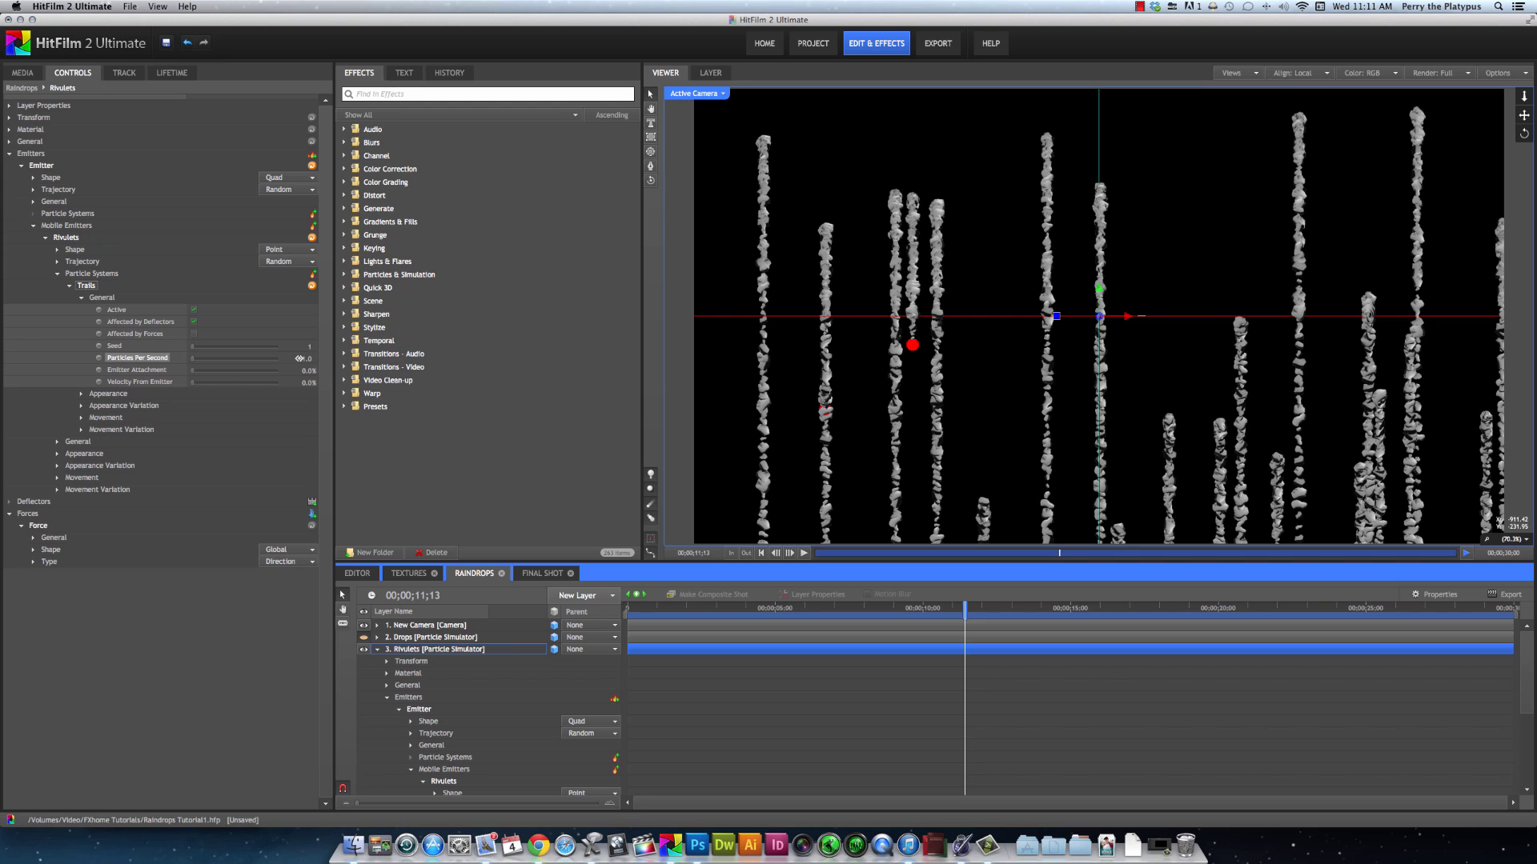
- Set the Trails particle system's particles per second to 60 and check an earlier frame
click(302, 358)
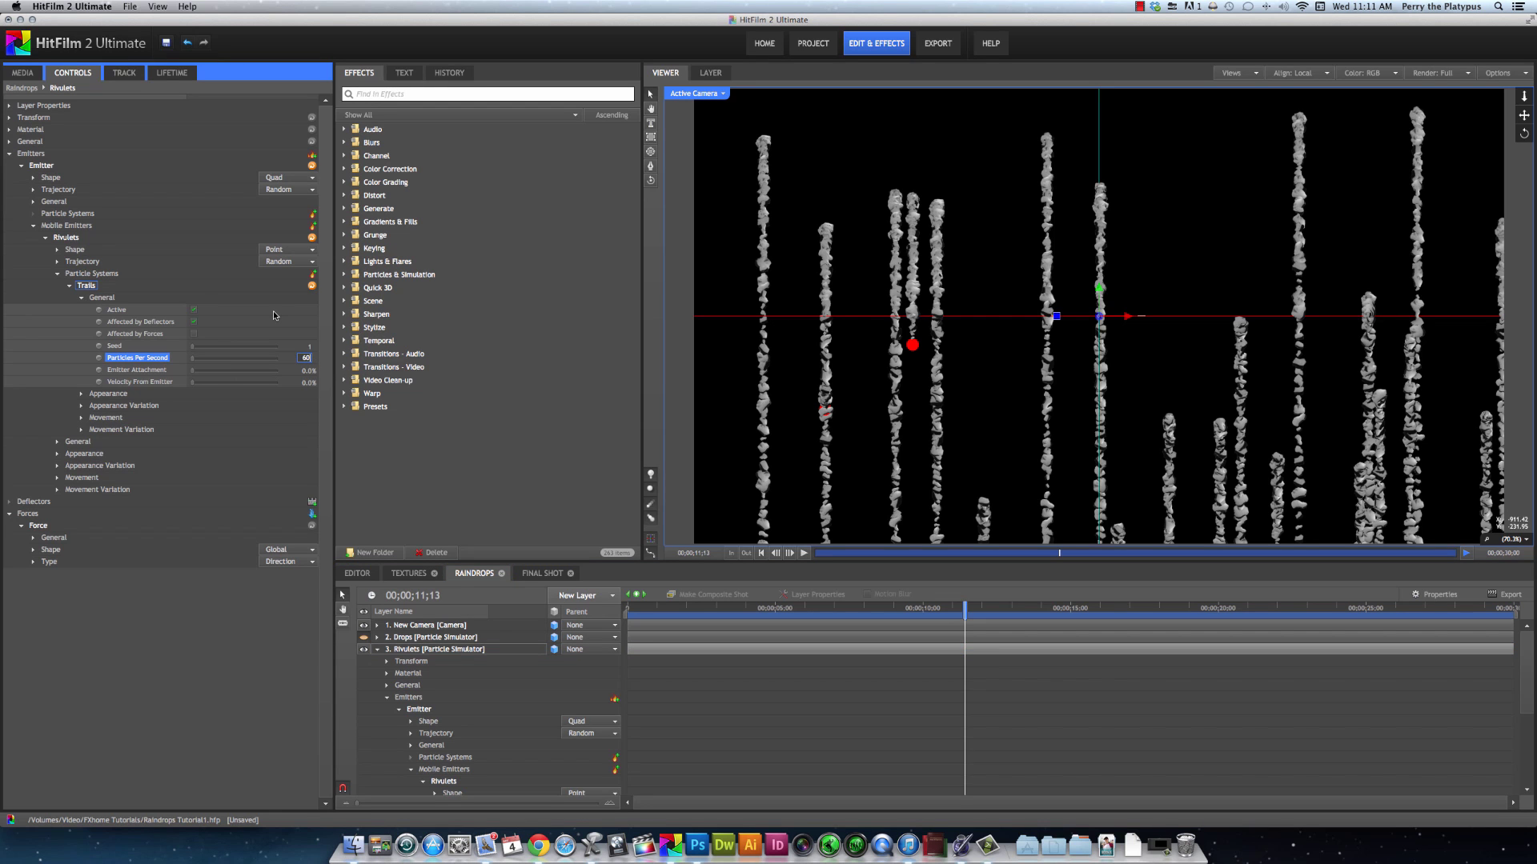
text(60)
key(Return)
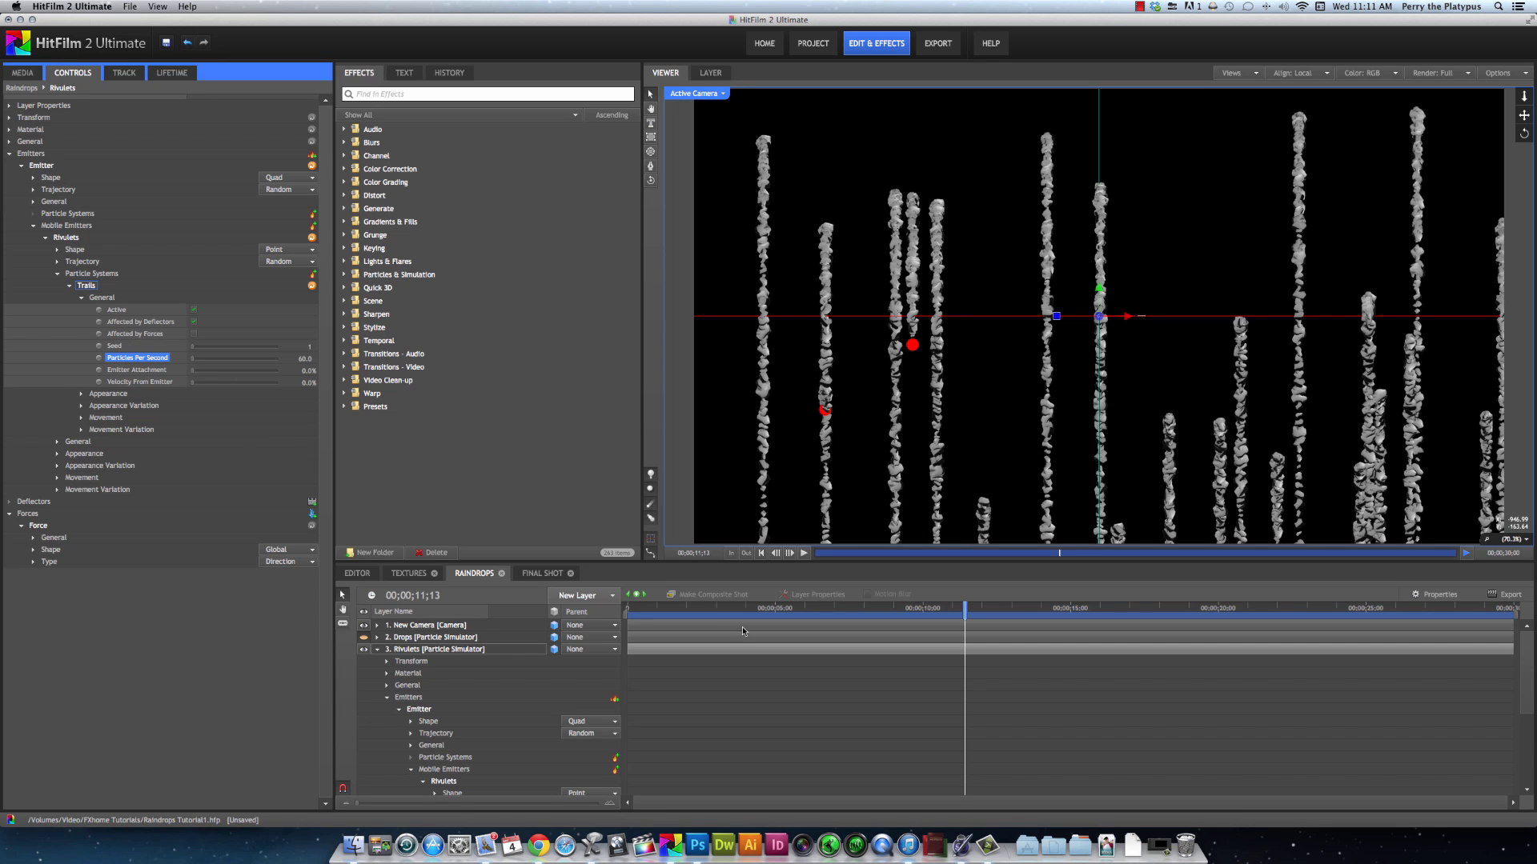
click(727, 607)
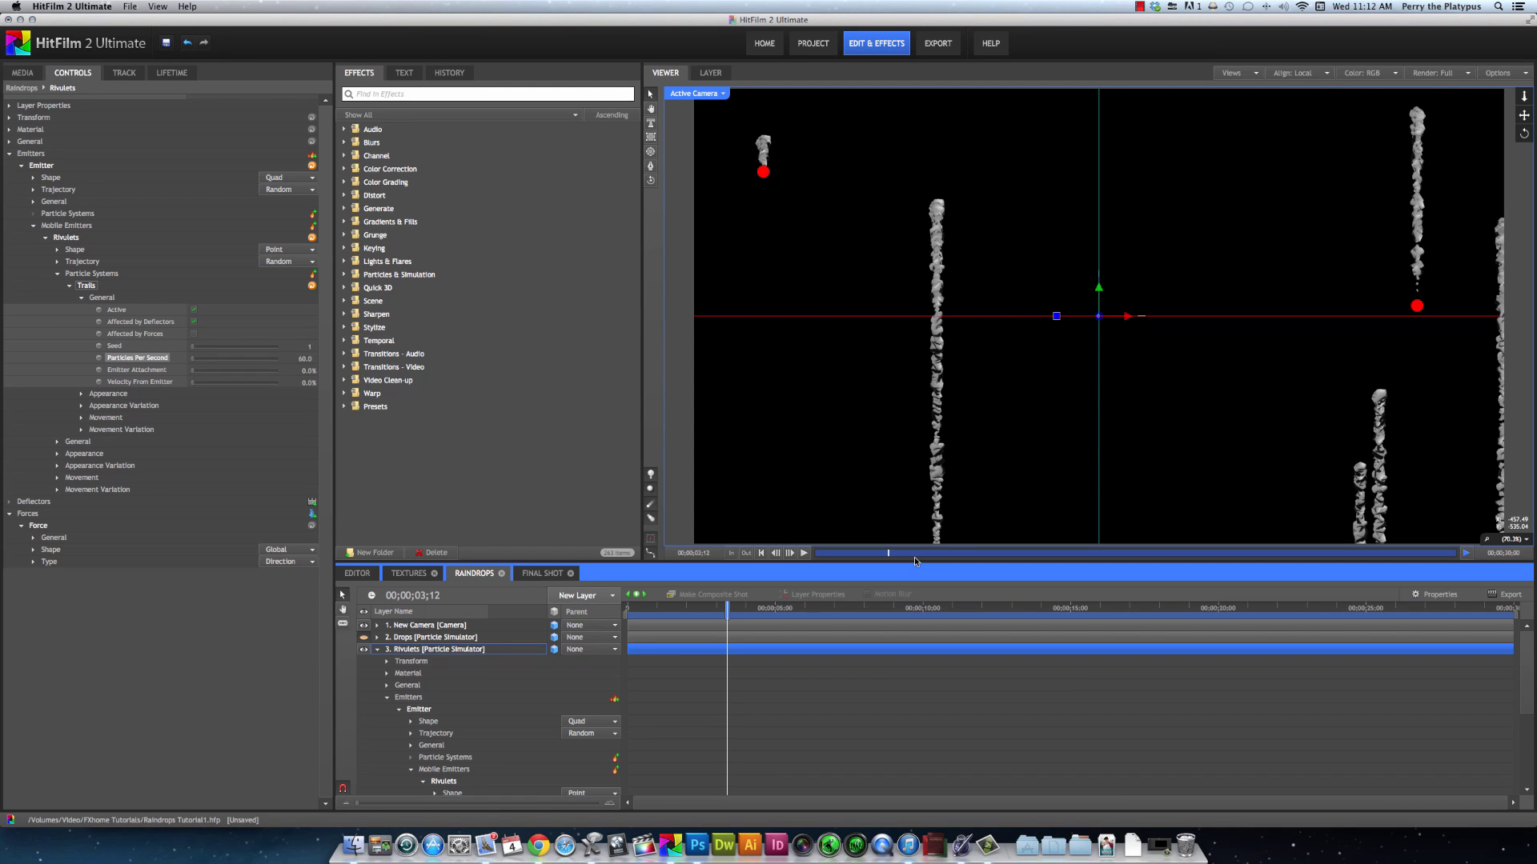
- Duplicate the Textures composite shot in the project media and rename the copy Rivulet Textures
click(23, 72)
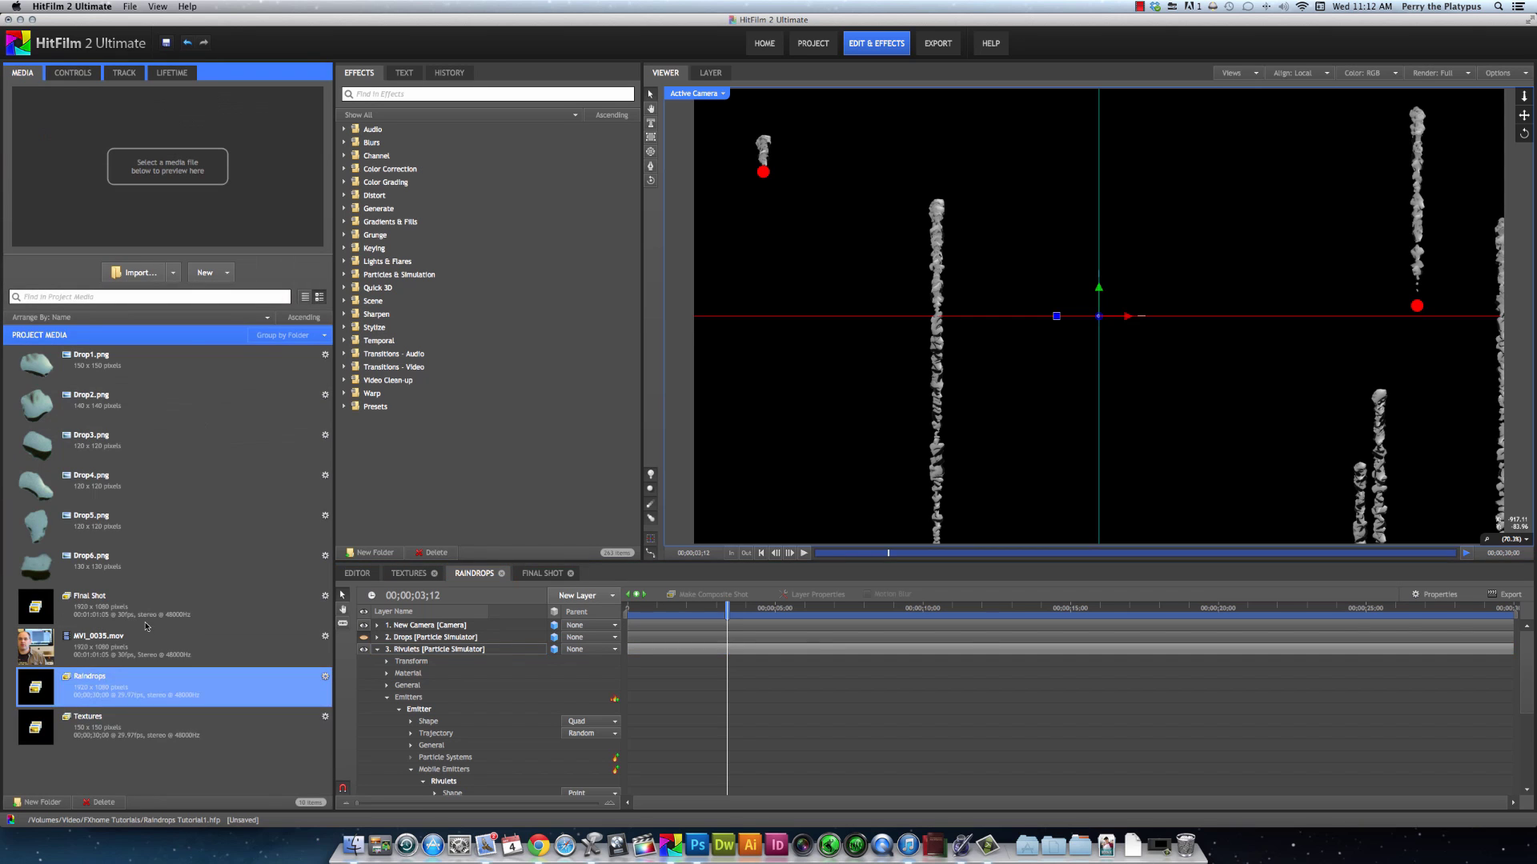
right_click(96, 730)
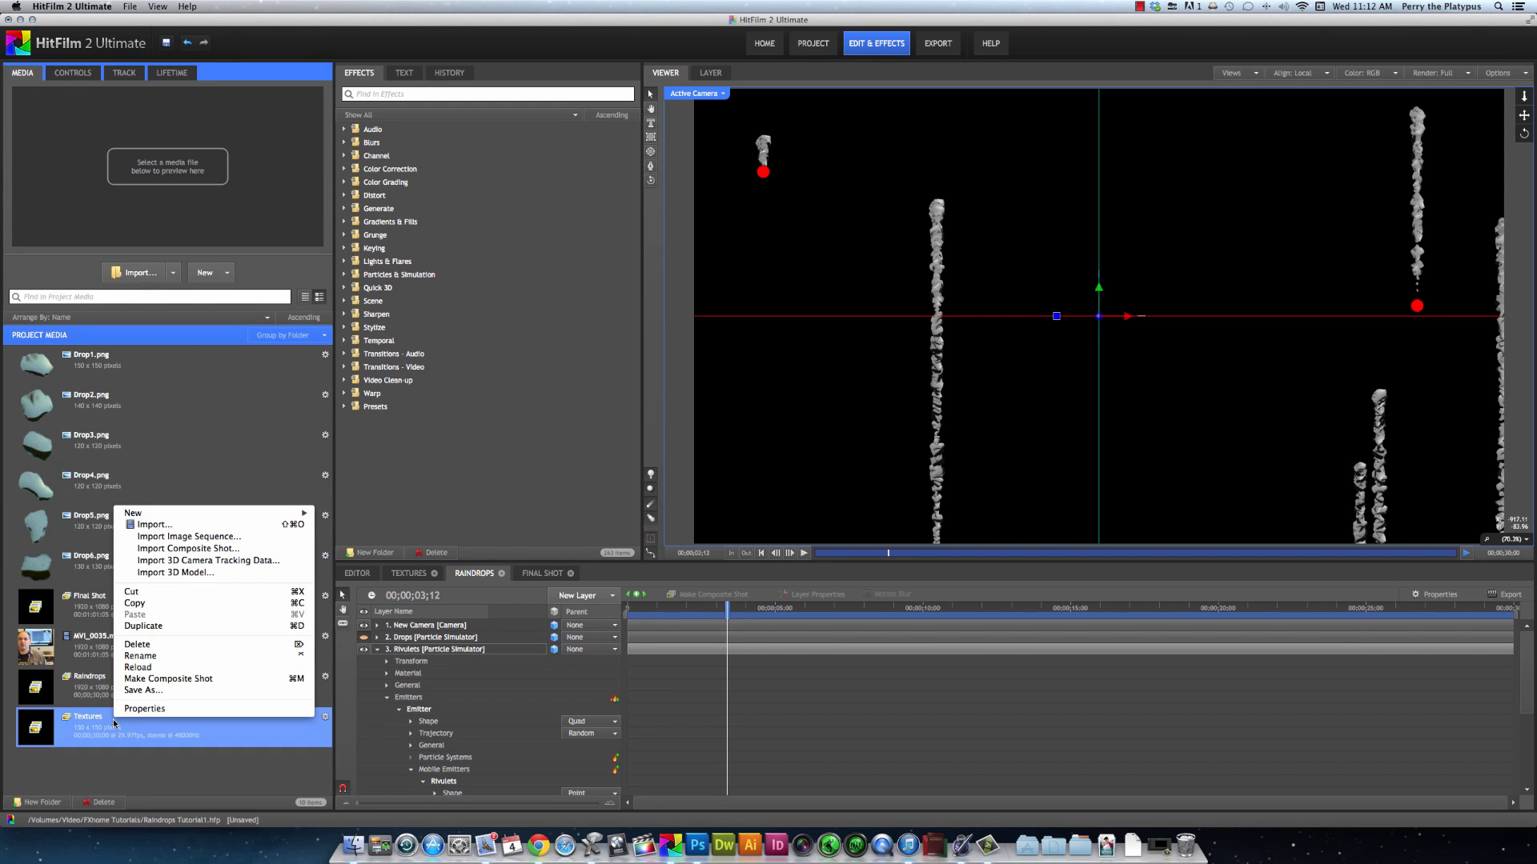
click(155, 626)
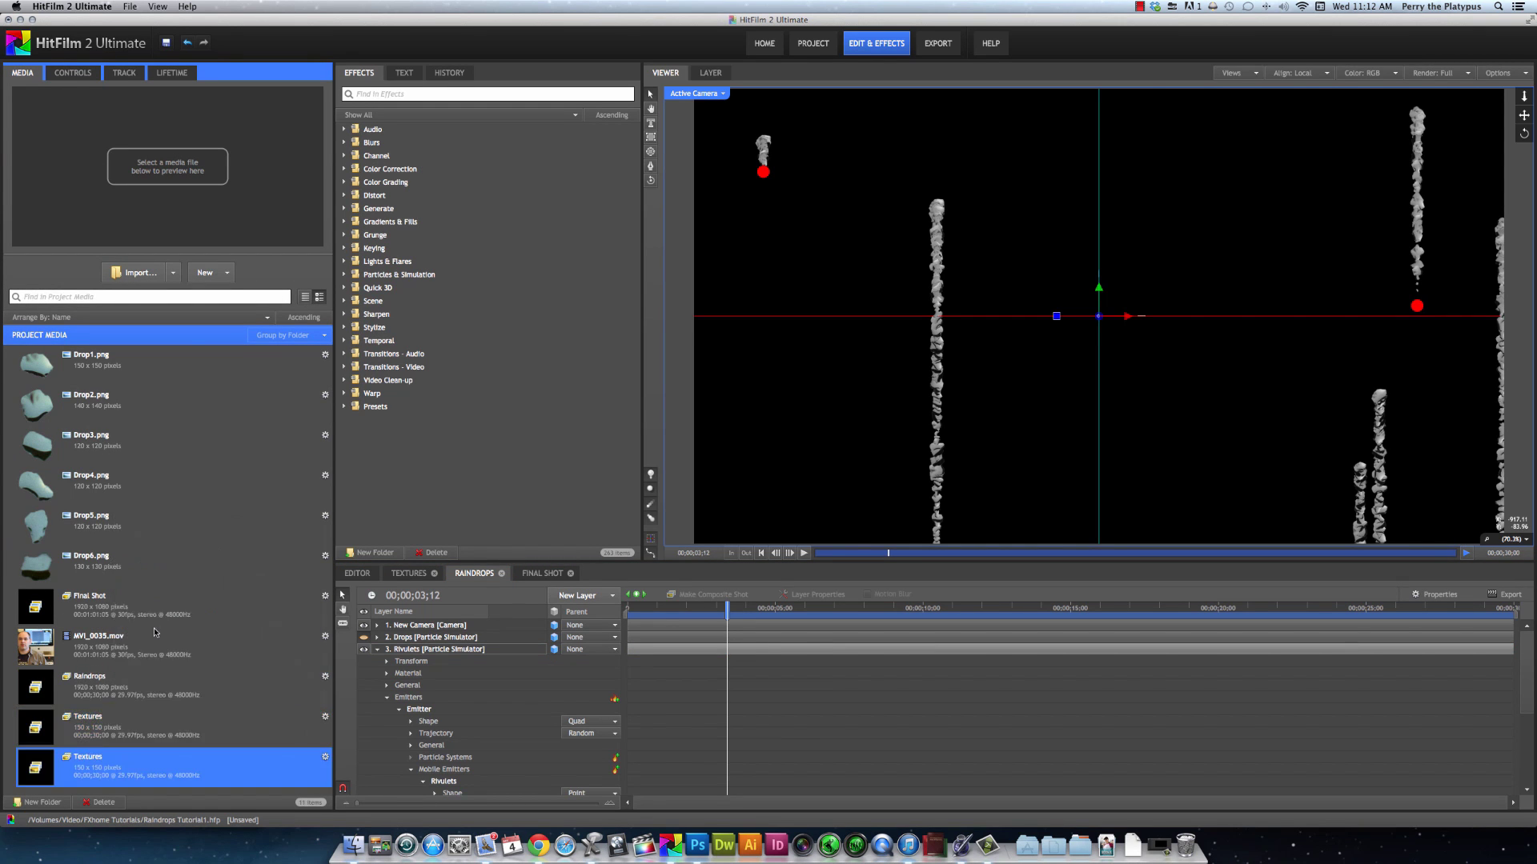
right_click(81, 764)
click(110, 702)
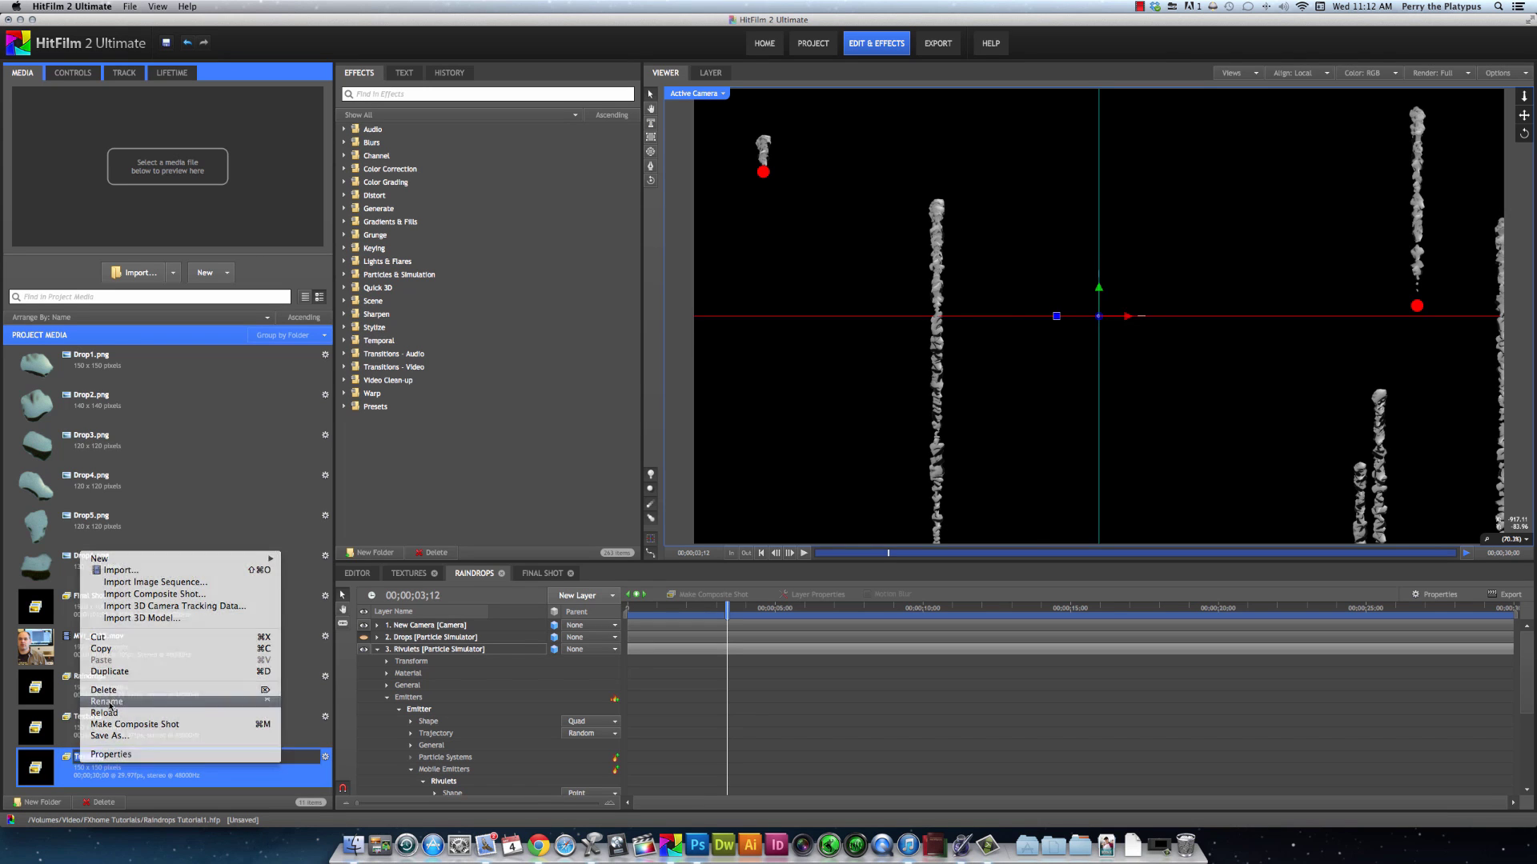
key(Left)
text(Rivulet)
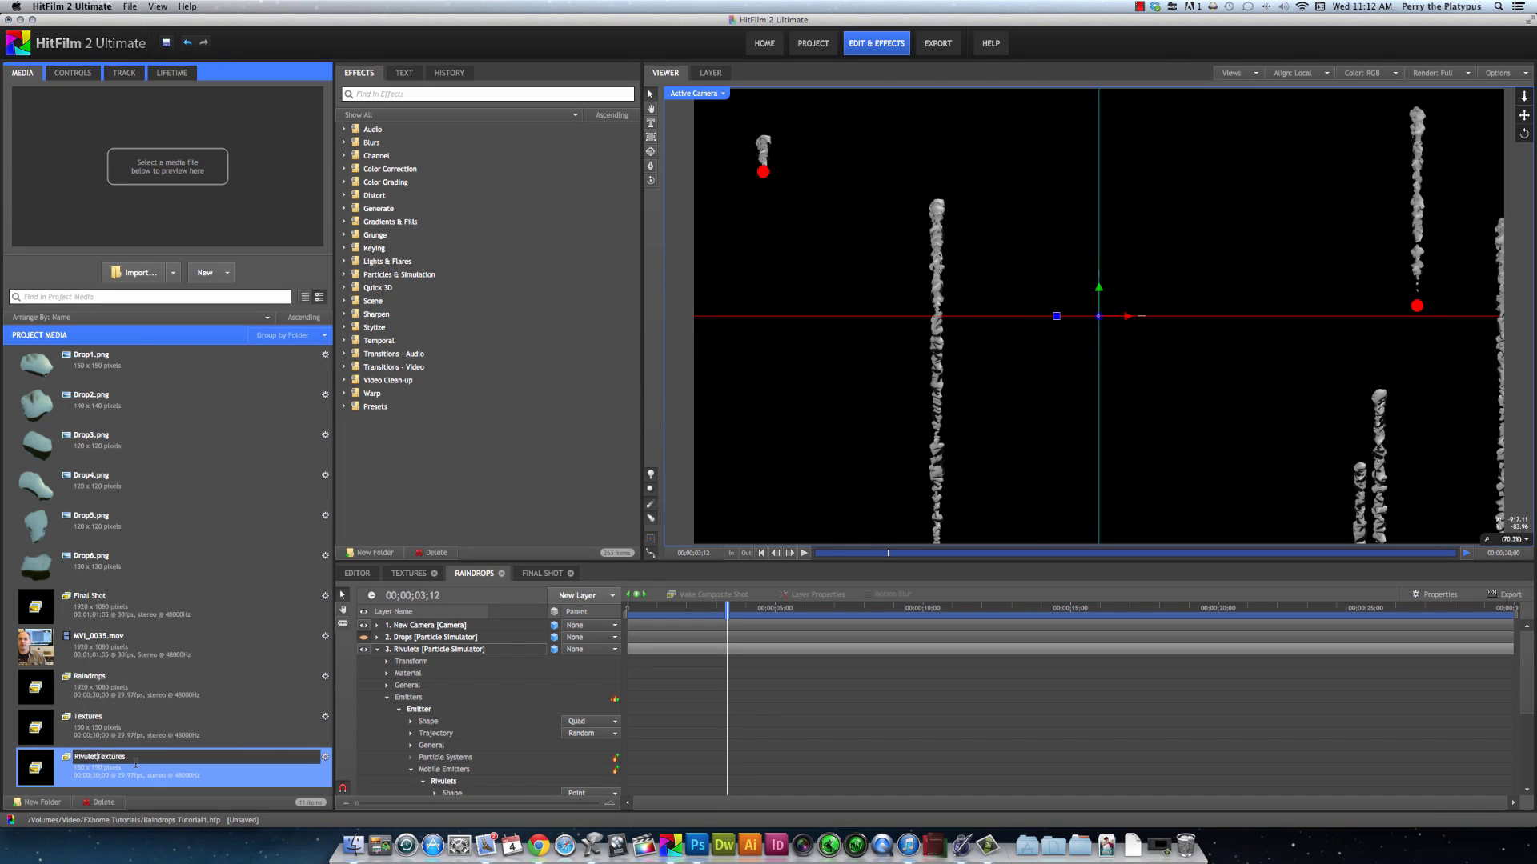
key(Return)
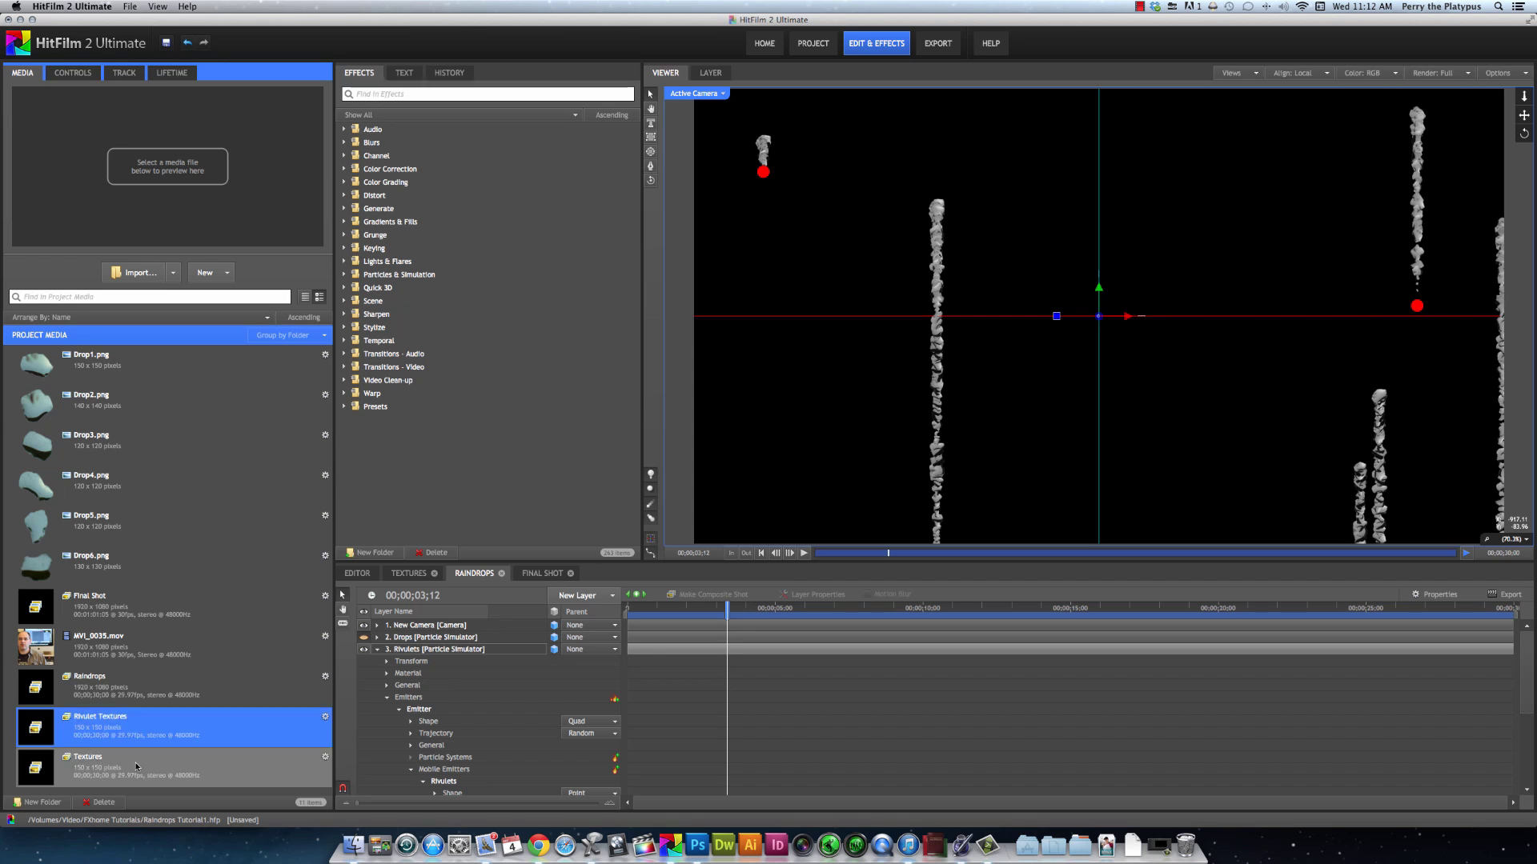
- Open the Rivulet Textures composite shot and review its drop images along the timeline
double_click(127, 728)
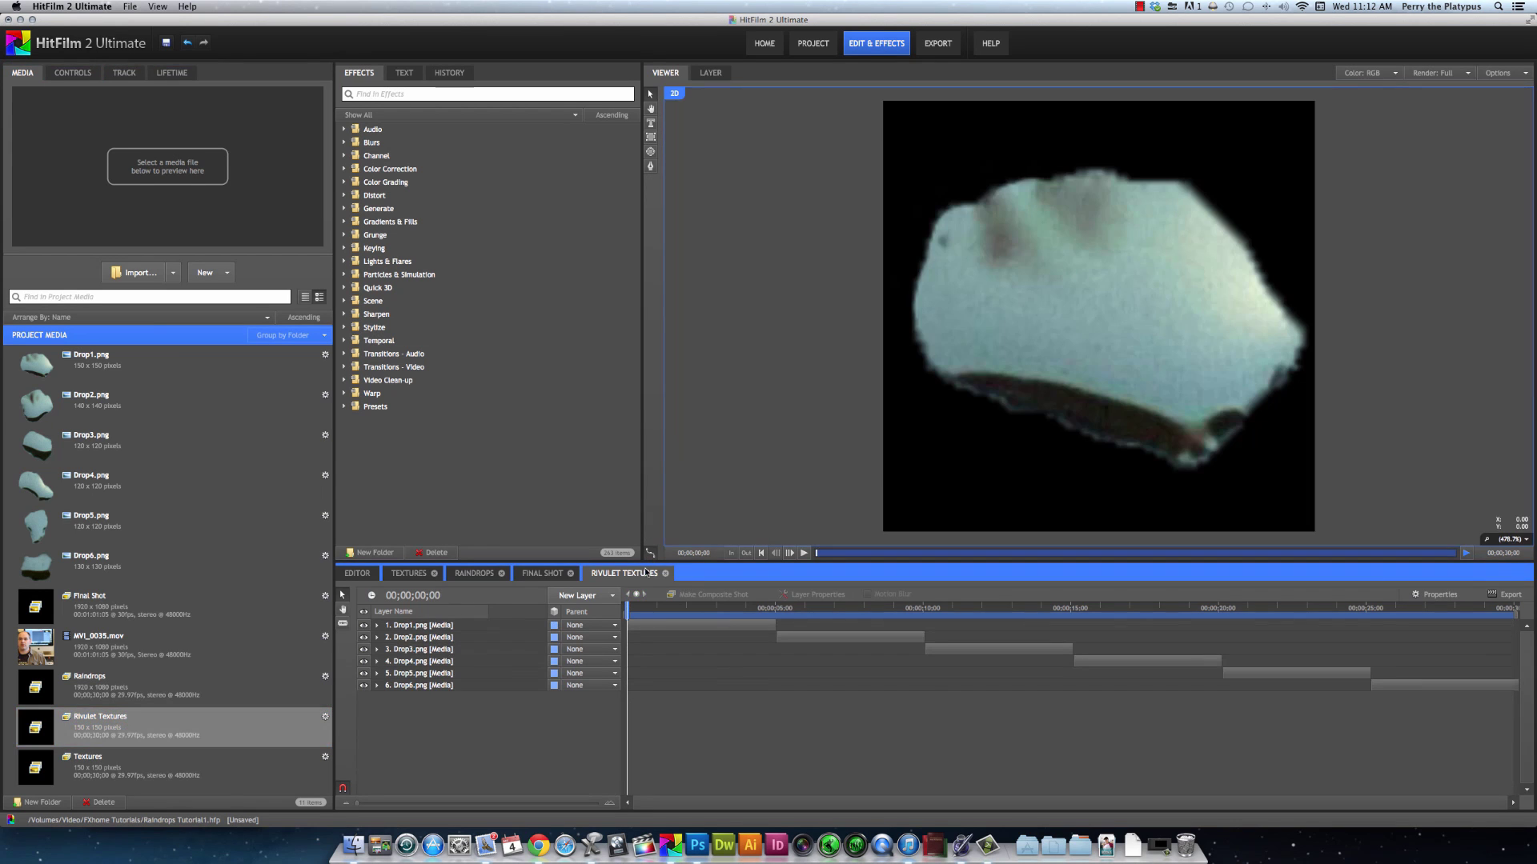
click(844, 616)
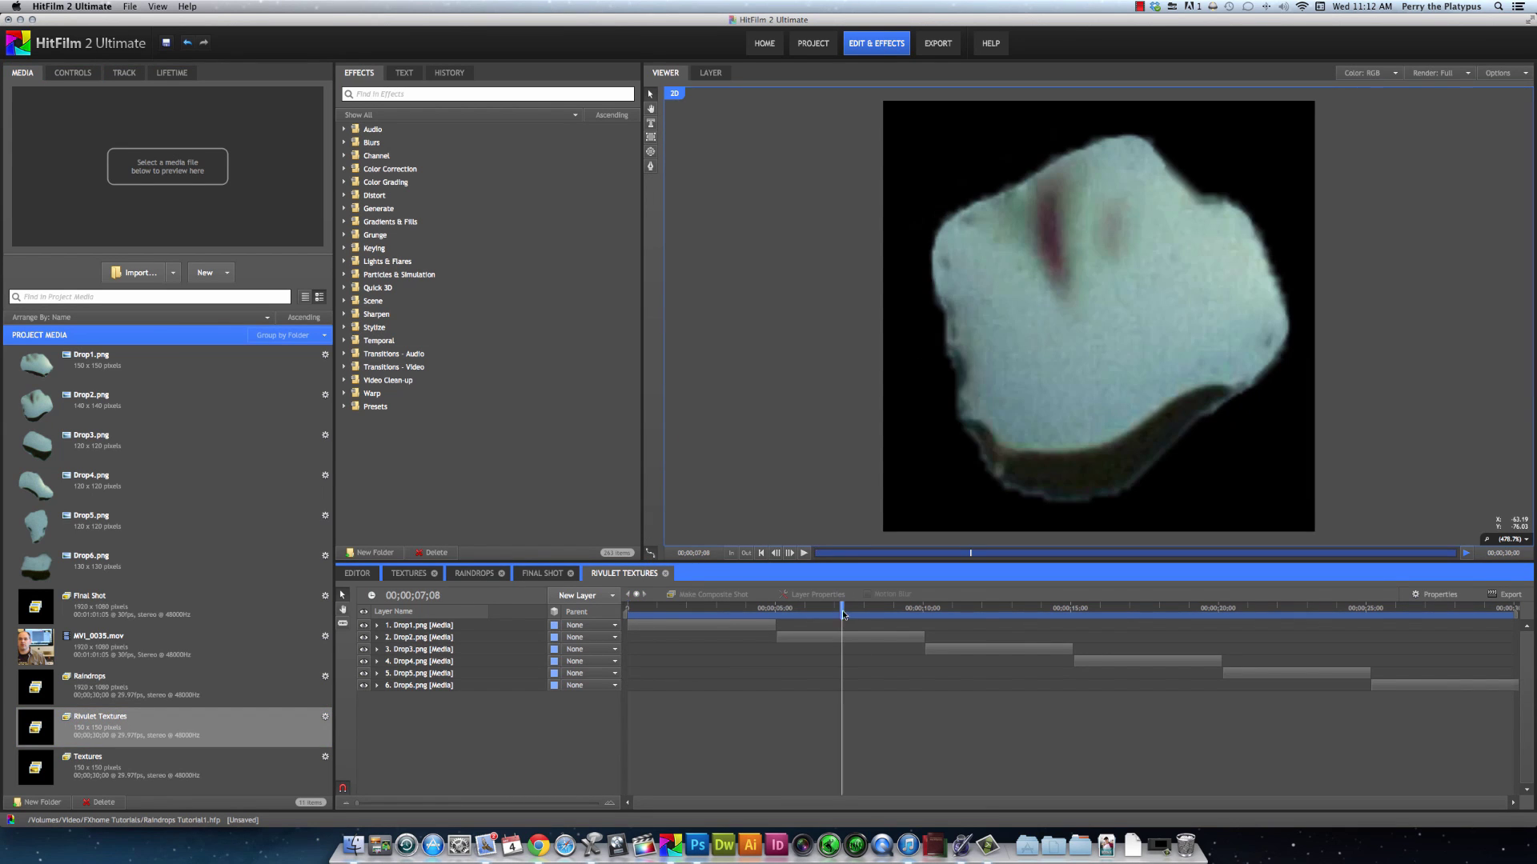
click(982, 616)
click(1149, 616)
click(1303, 610)
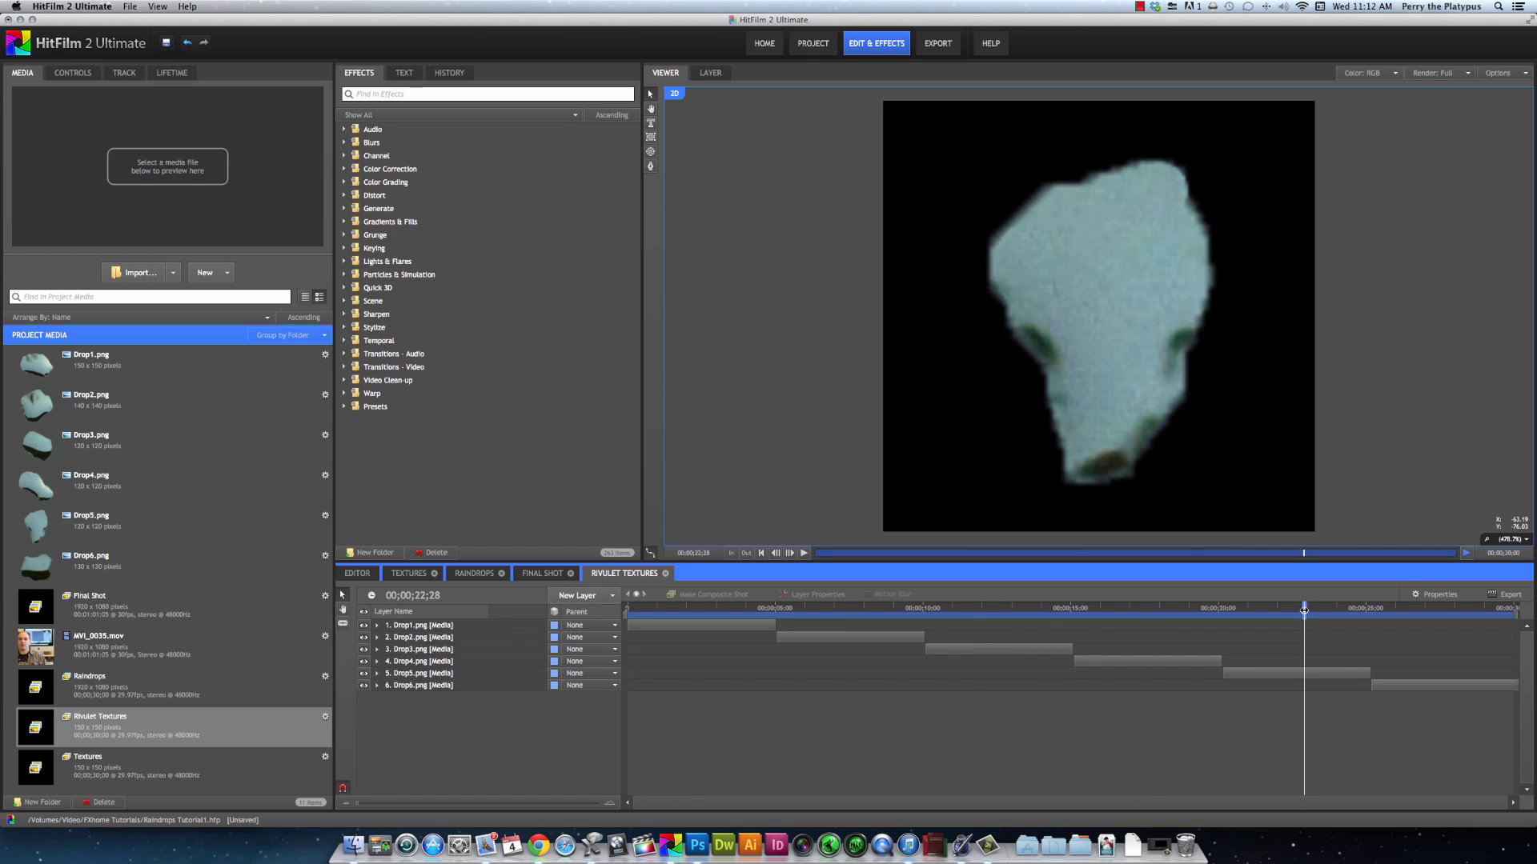
click(1463, 613)
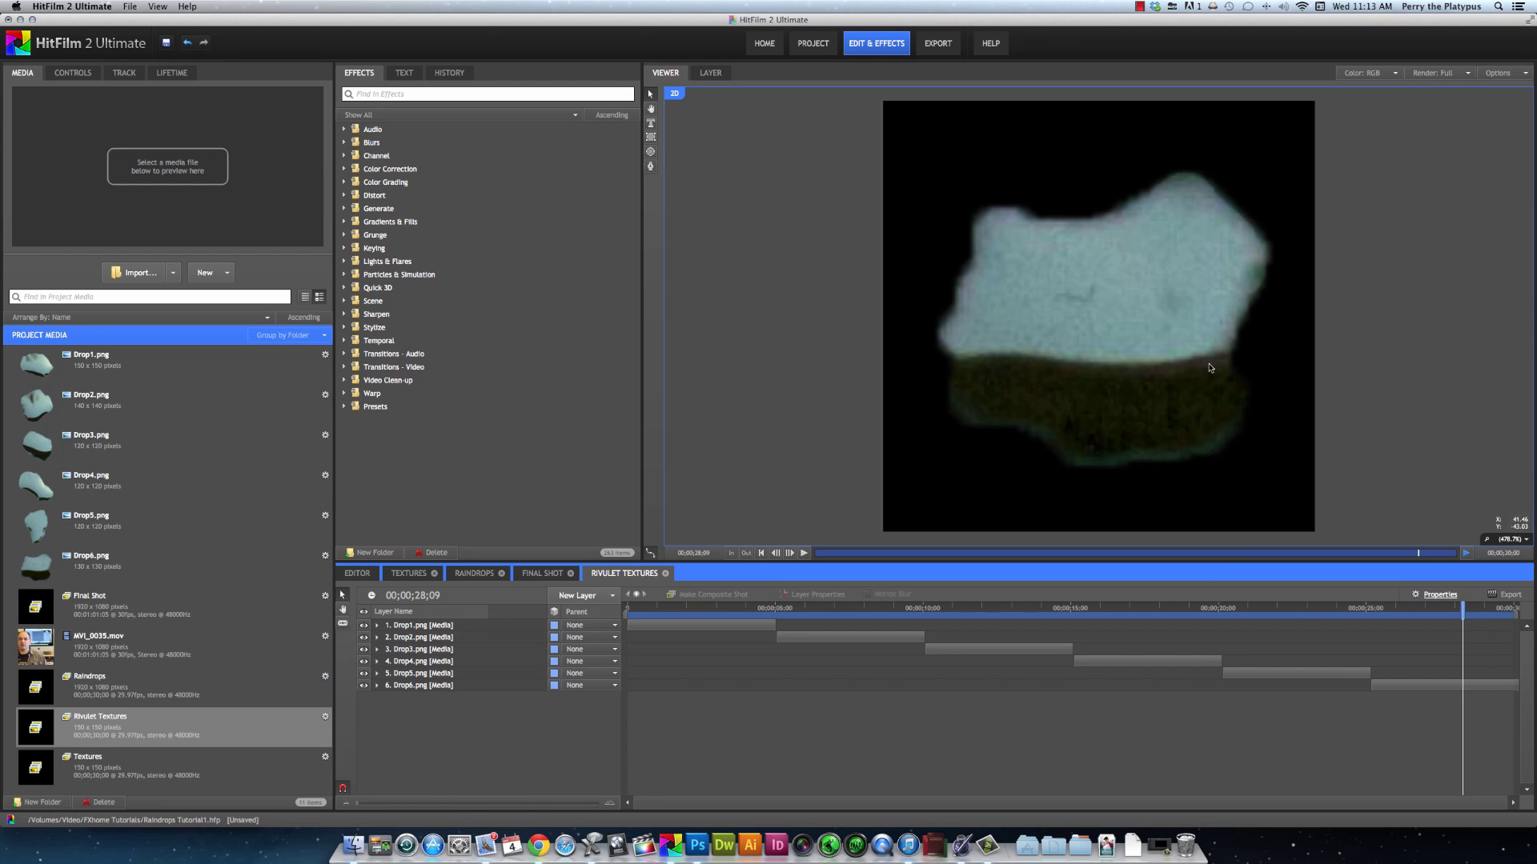
click(1293, 610)
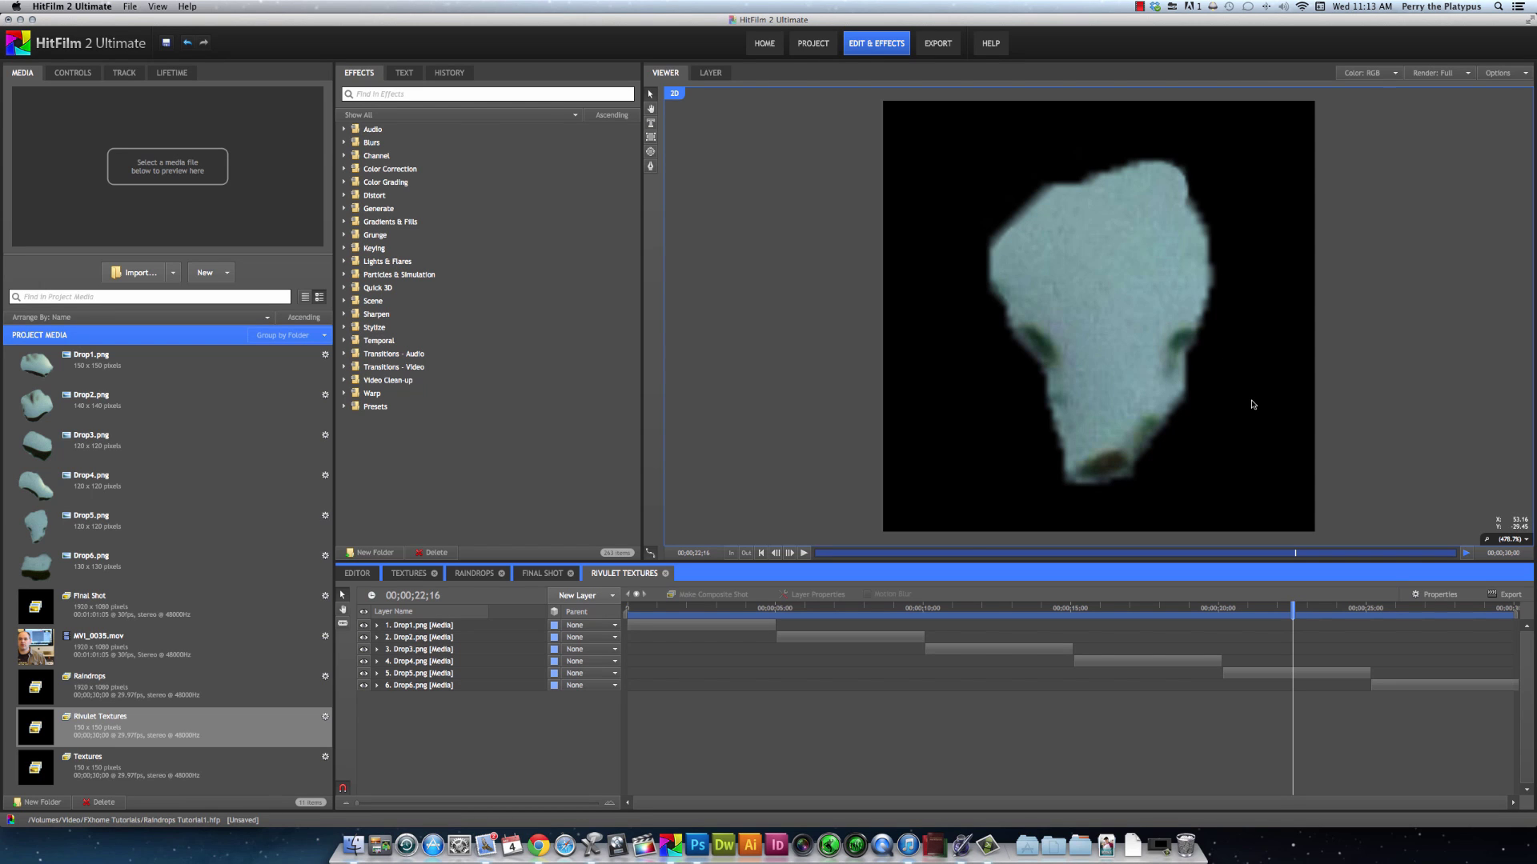
- Delete the Drop6.png, Drop5.png and Drop4.png layers from the Rivulet Textures shot and scrub over the remaining drops
click(1413, 686)
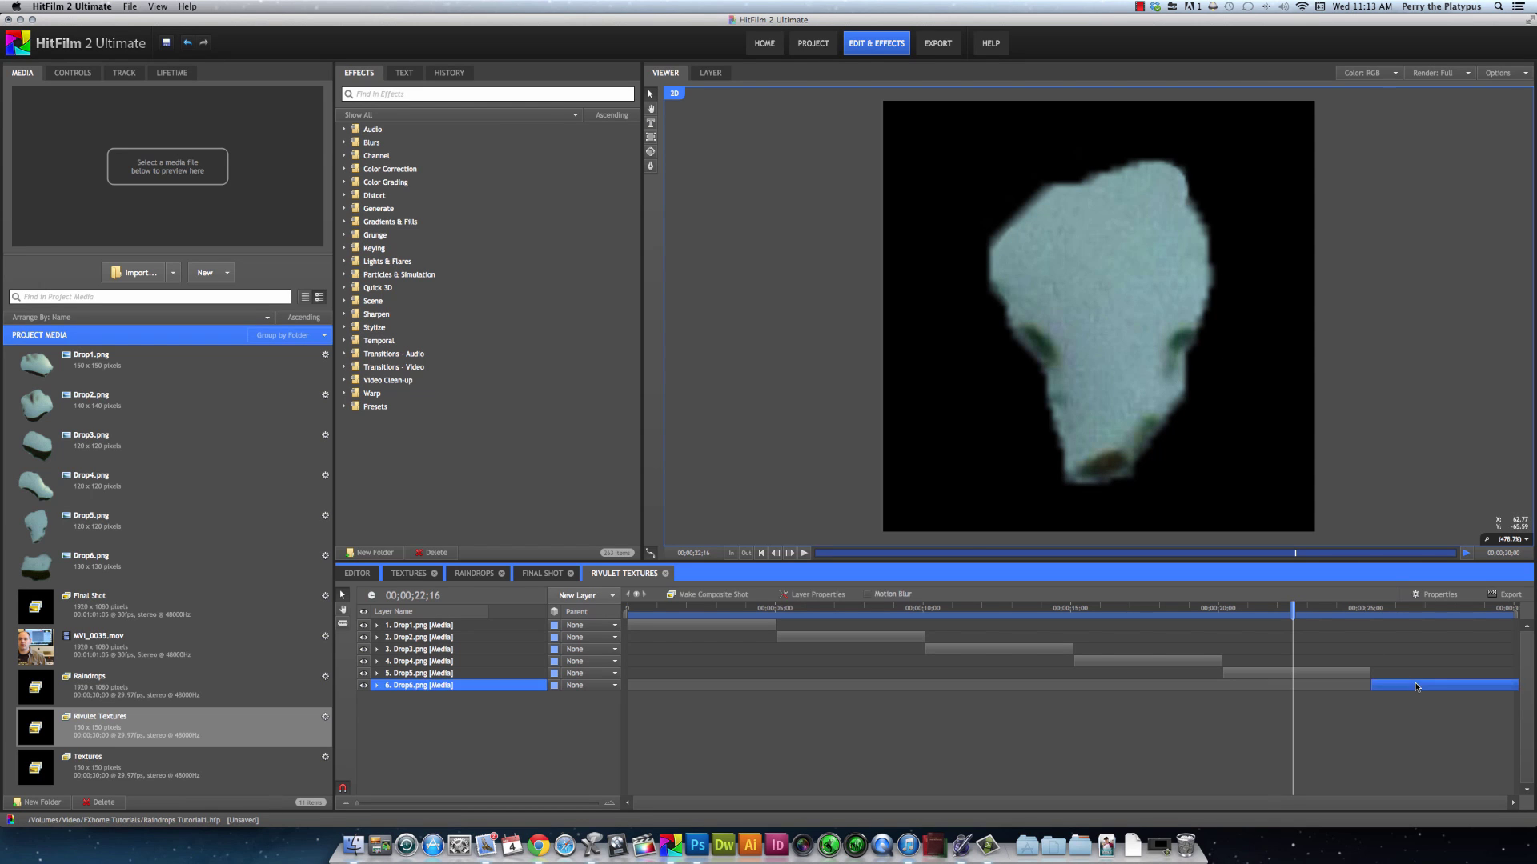
key(Delete)
click(1349, 674)
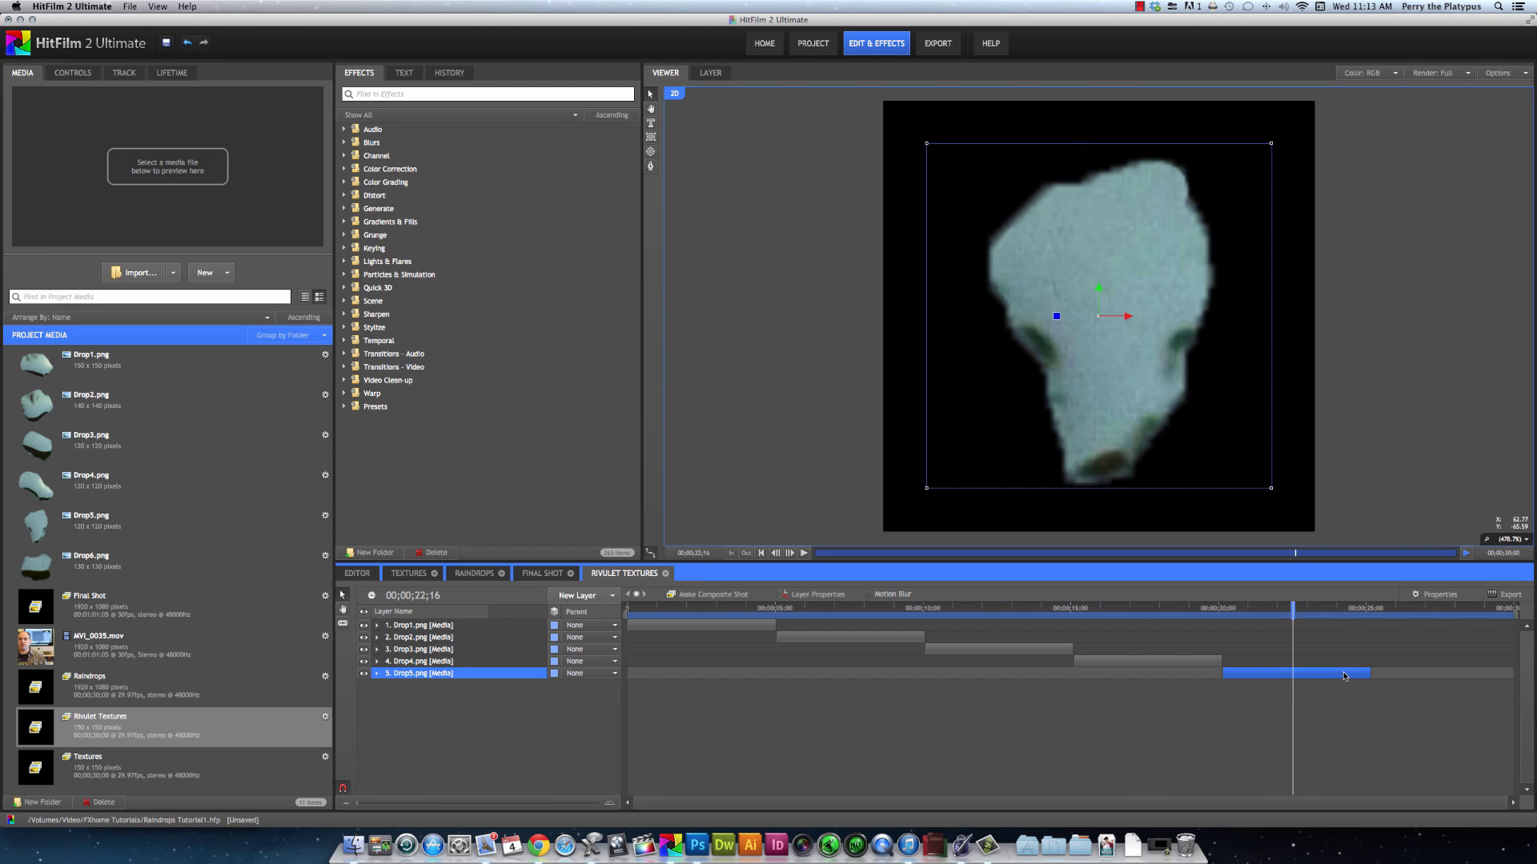
key(Delete)
click(1139, 609)
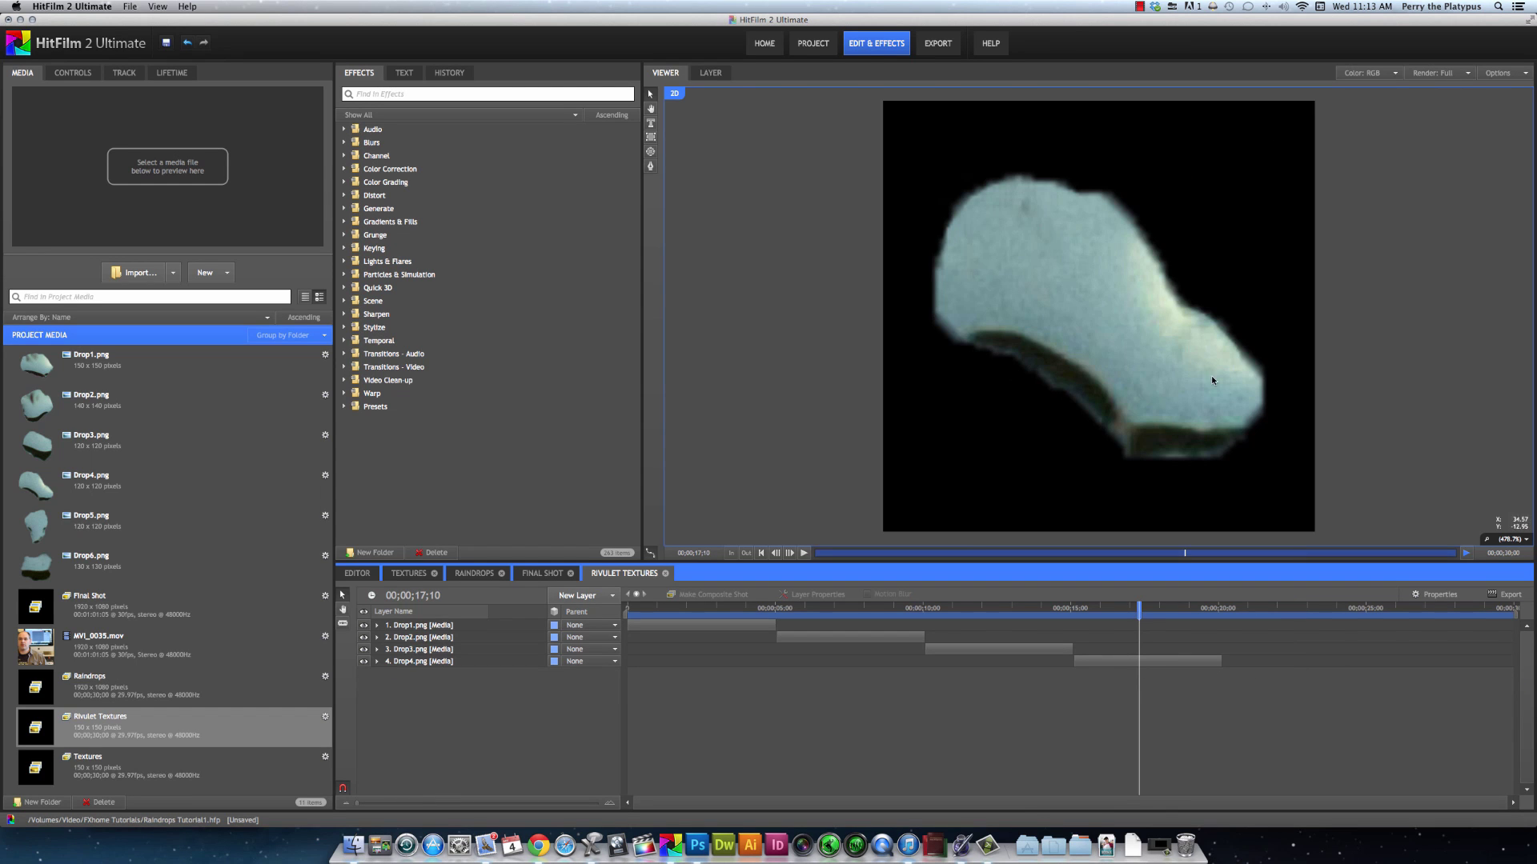
click(1151, 666)
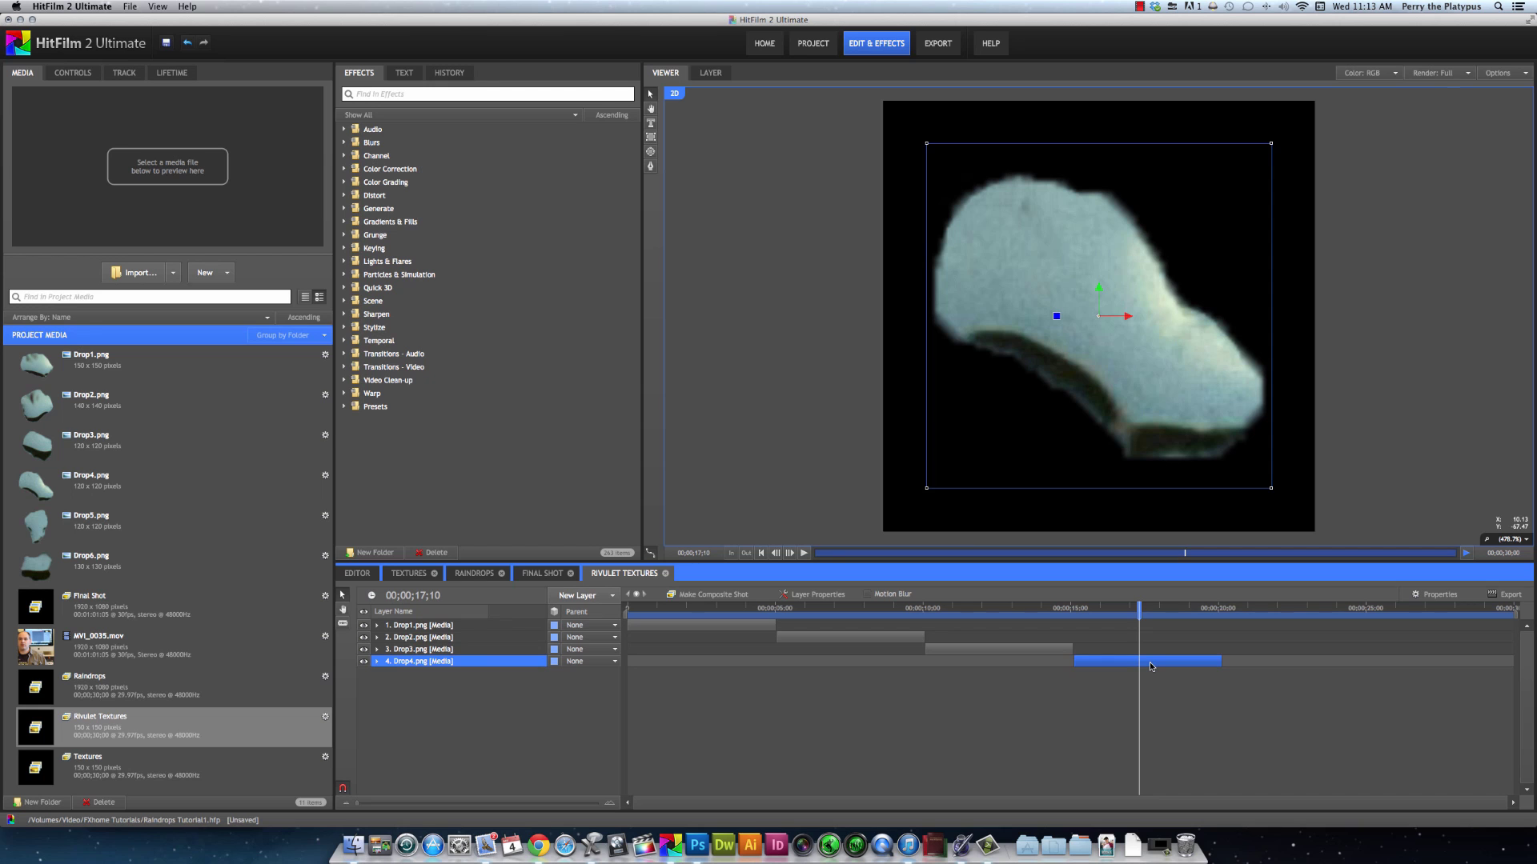
key(F2)
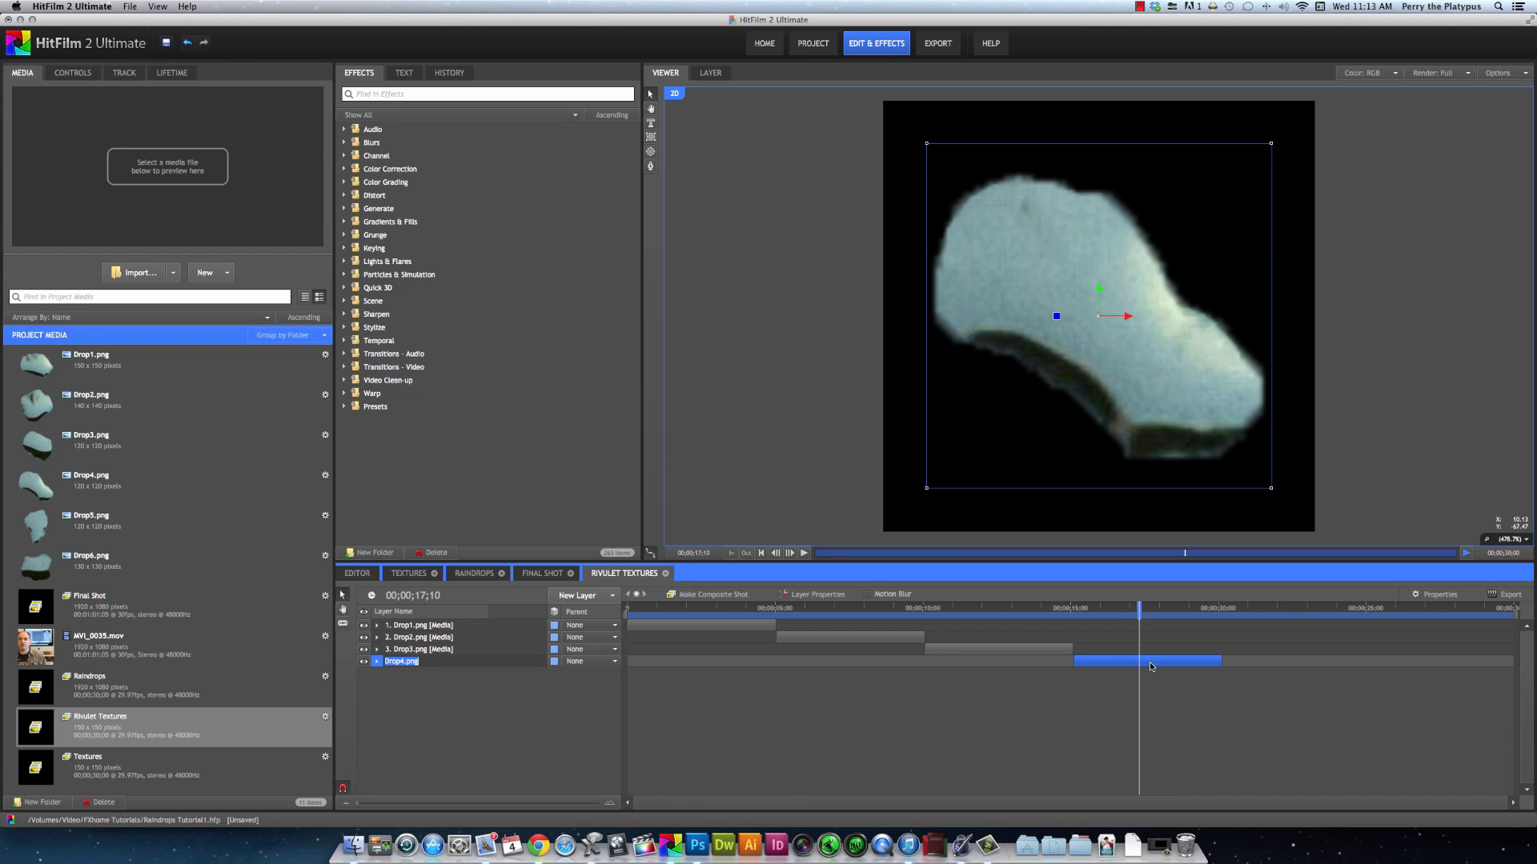
key(Delete)
drag(995, 610, 882, 613)
click(844, 612)
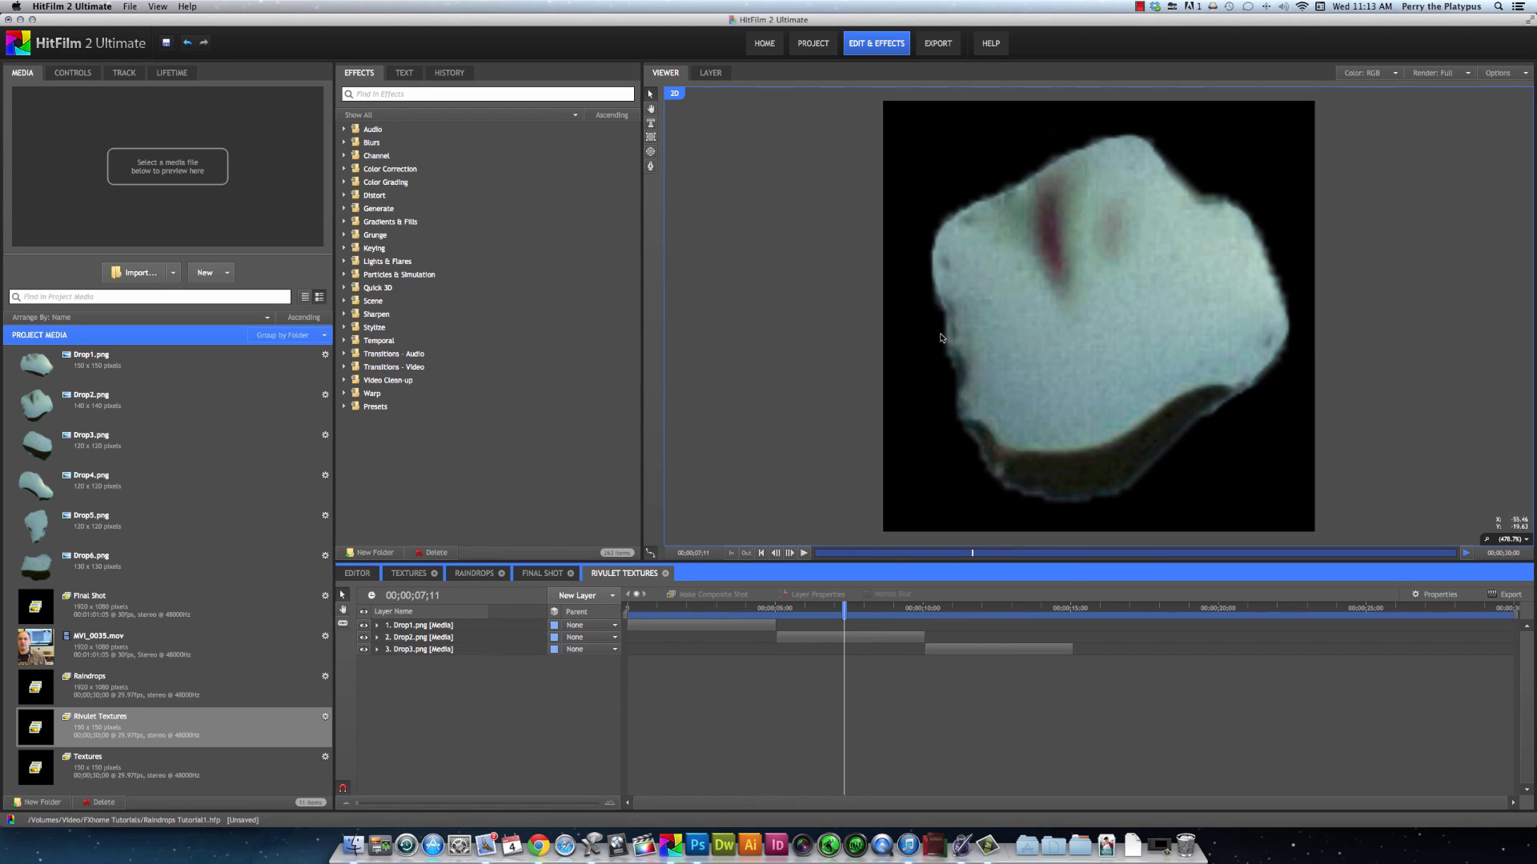
- Review the remaining drops in the Rivulet Textures composite shot and set its duration to 00;00;15;00
click(678, 610)
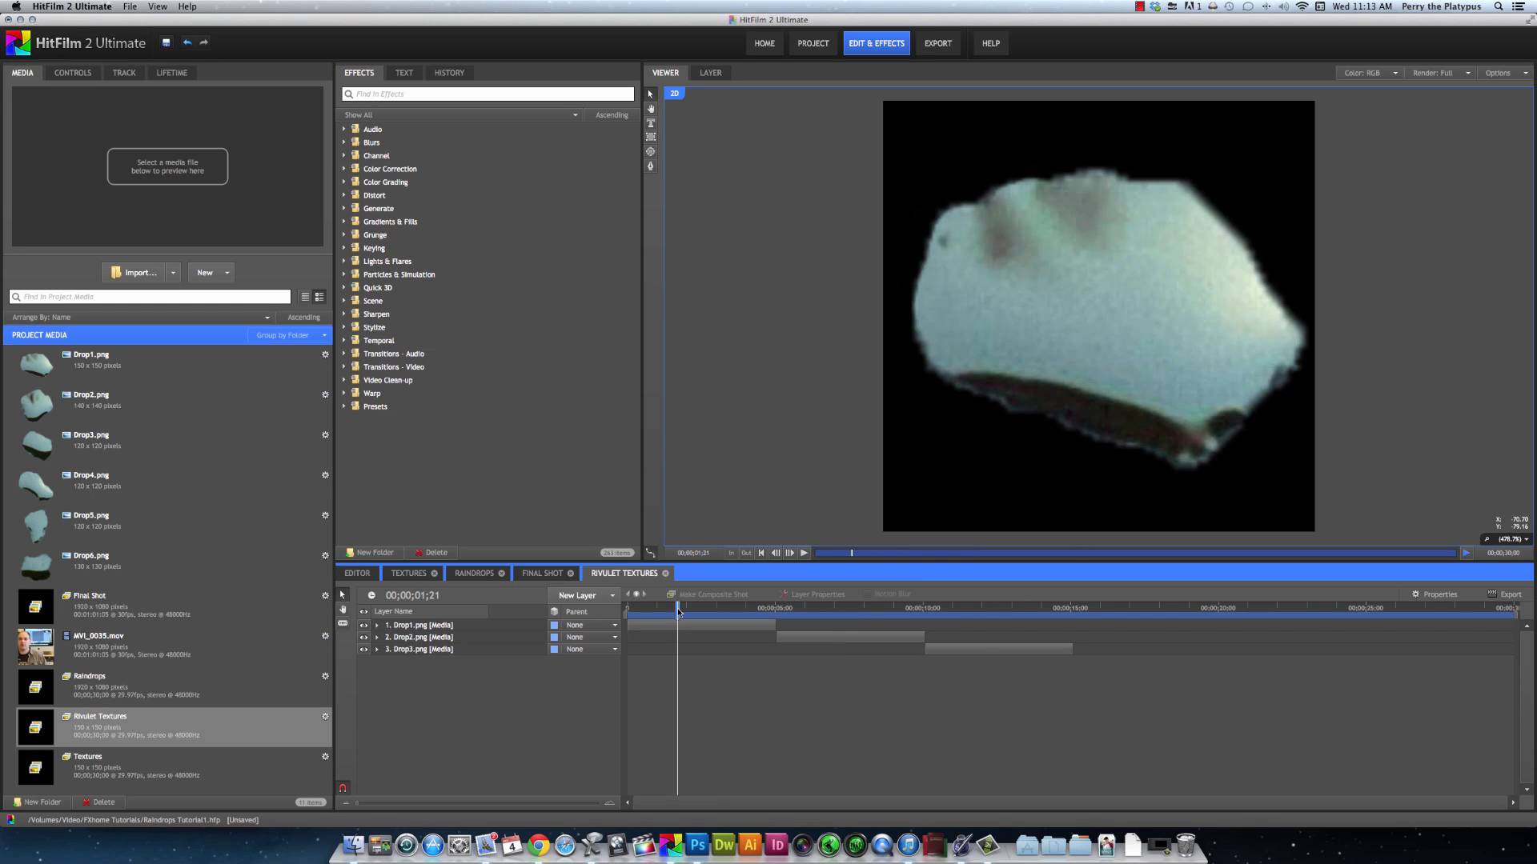
click(1070, 608)
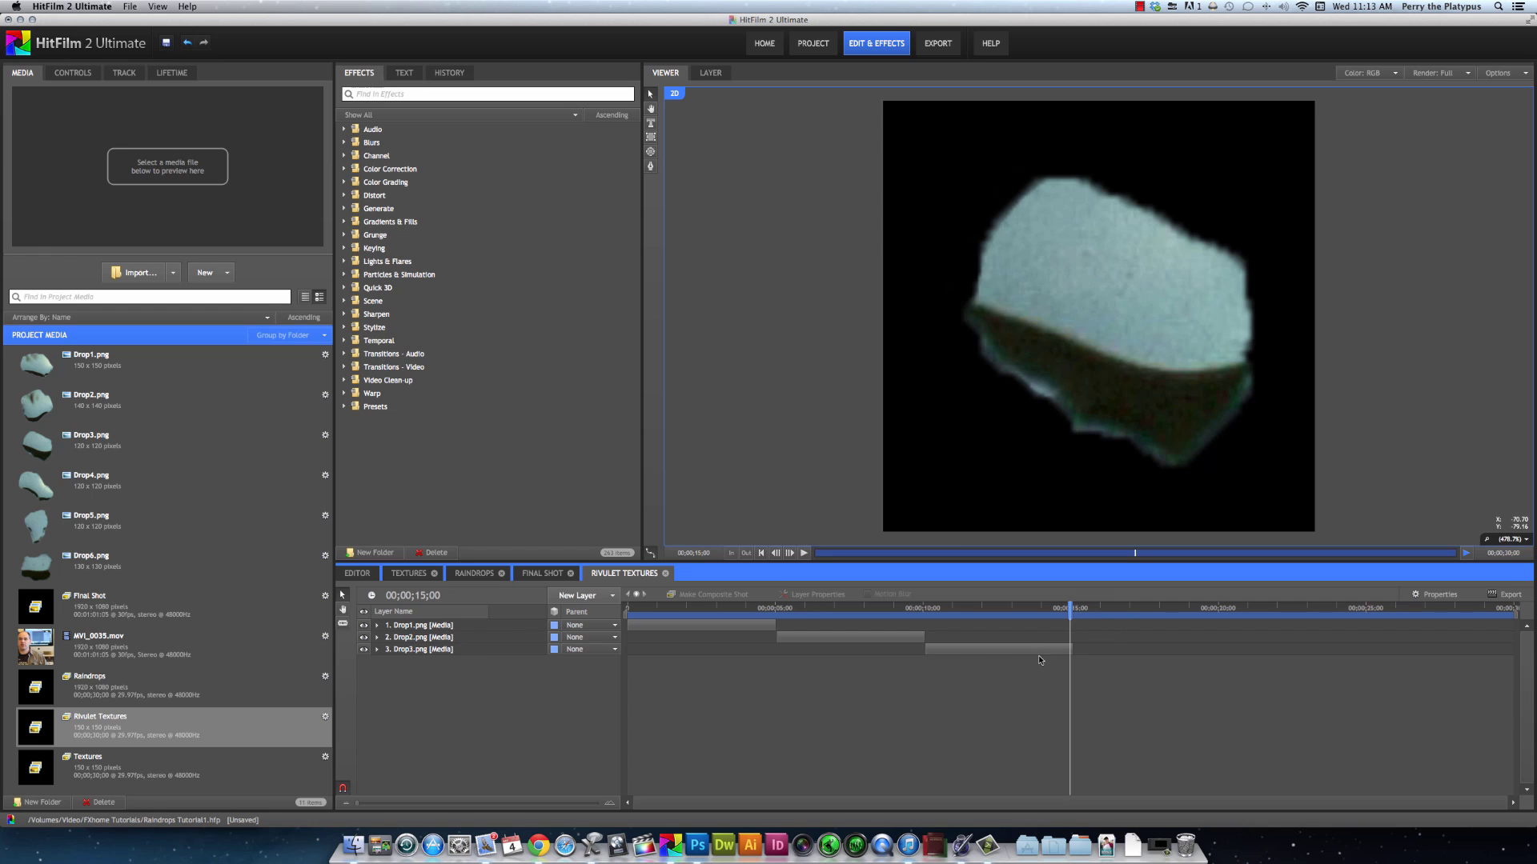
click(1438, 594)
click(740, 195)
key(Return)
click(1125, 610)
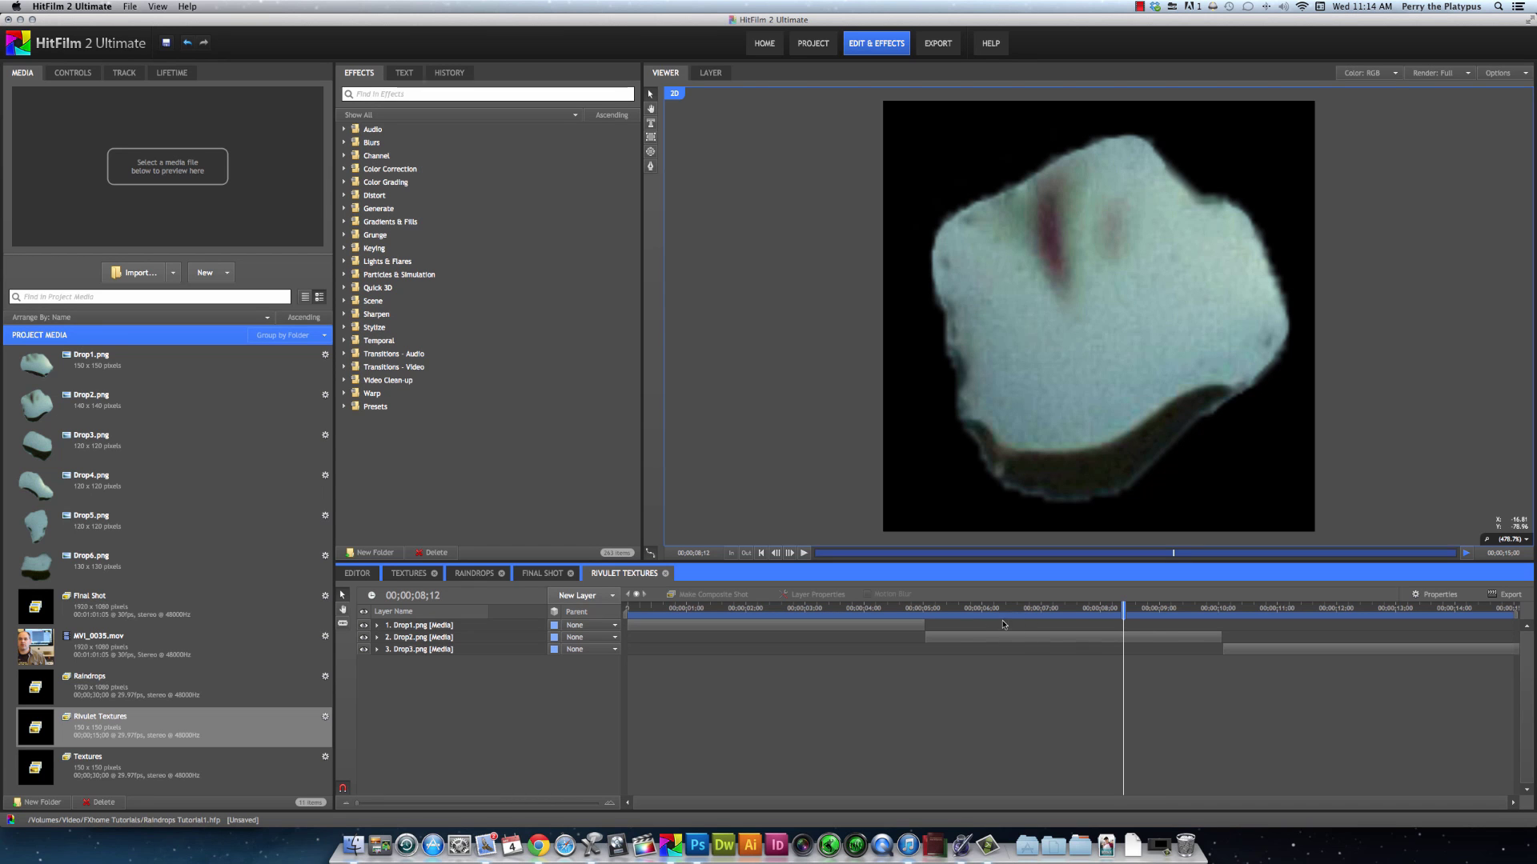
- Retime the drop layers so Drop1.png ends at about 2 seconds, Drop2.png fills the middle, and Drop3.png starts at about 11 seconds
drag(924, 625, 758, 625)
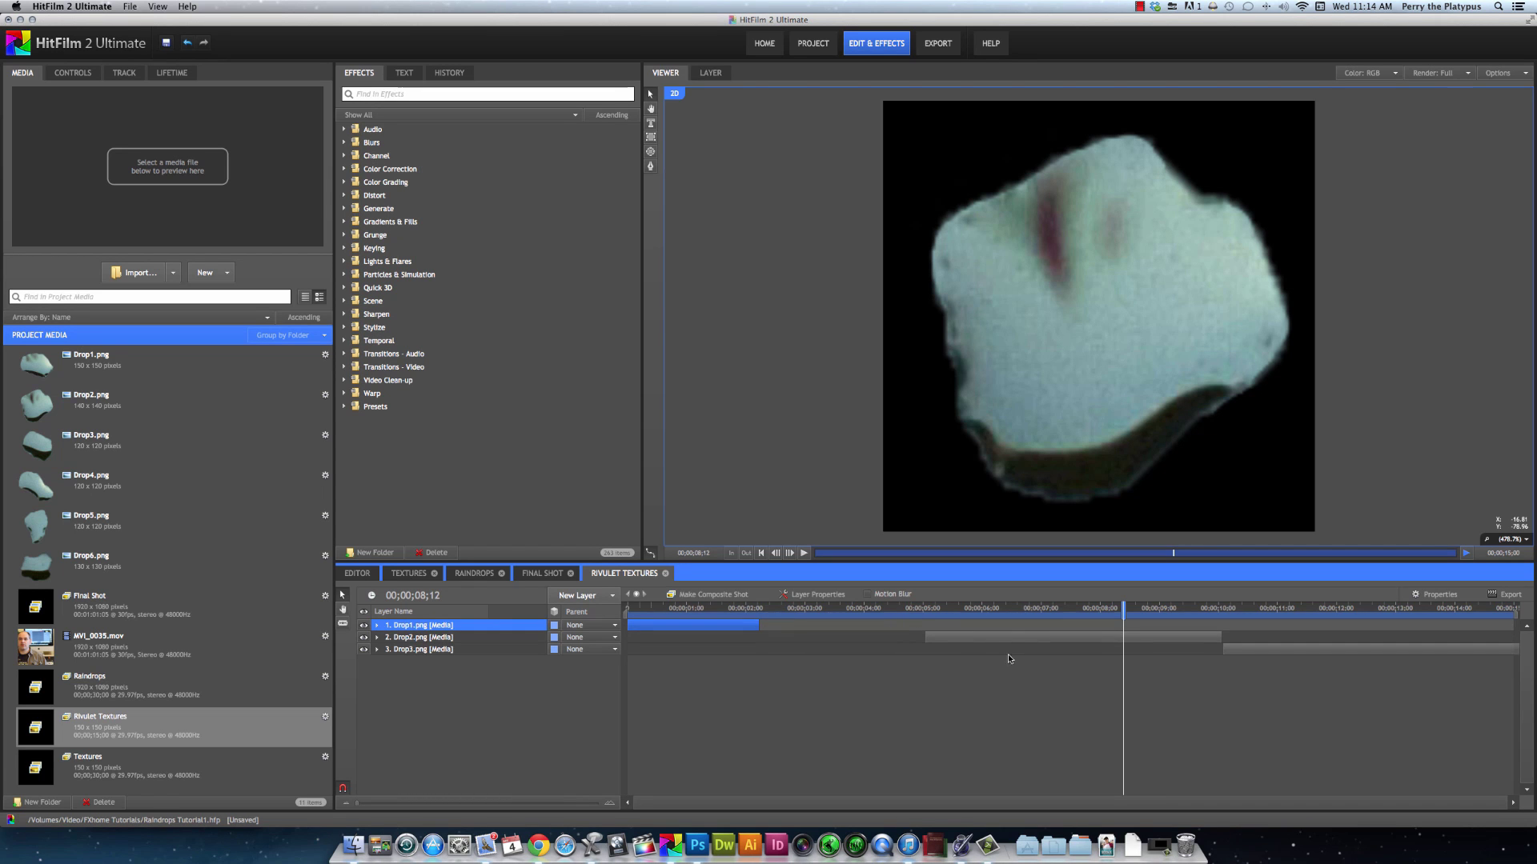
drag(1216, 642, 1294, 651)
drag(733, 608, 695, 638)
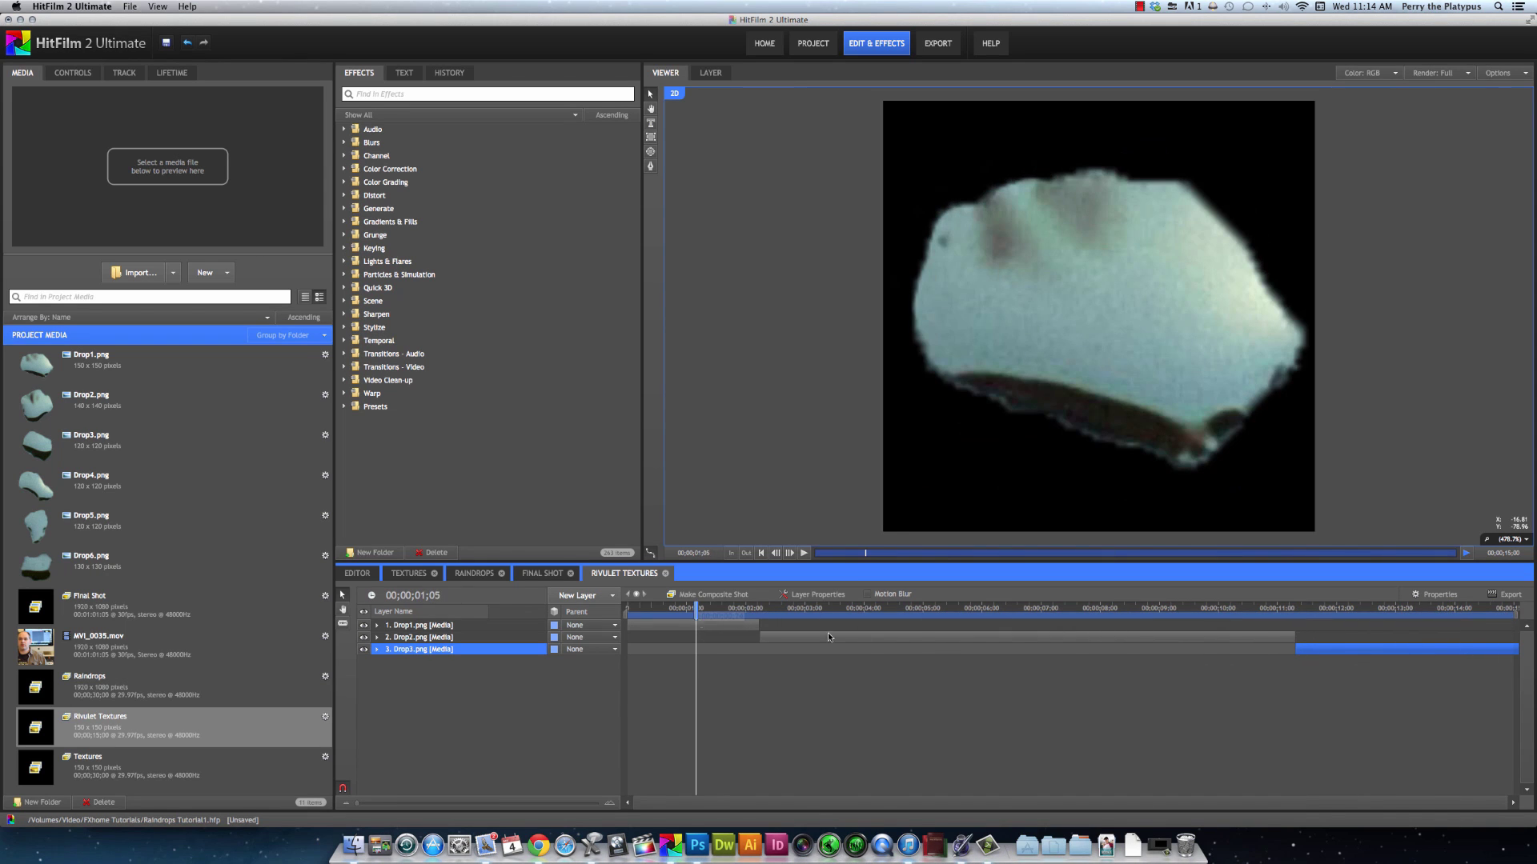
click(968, 626)
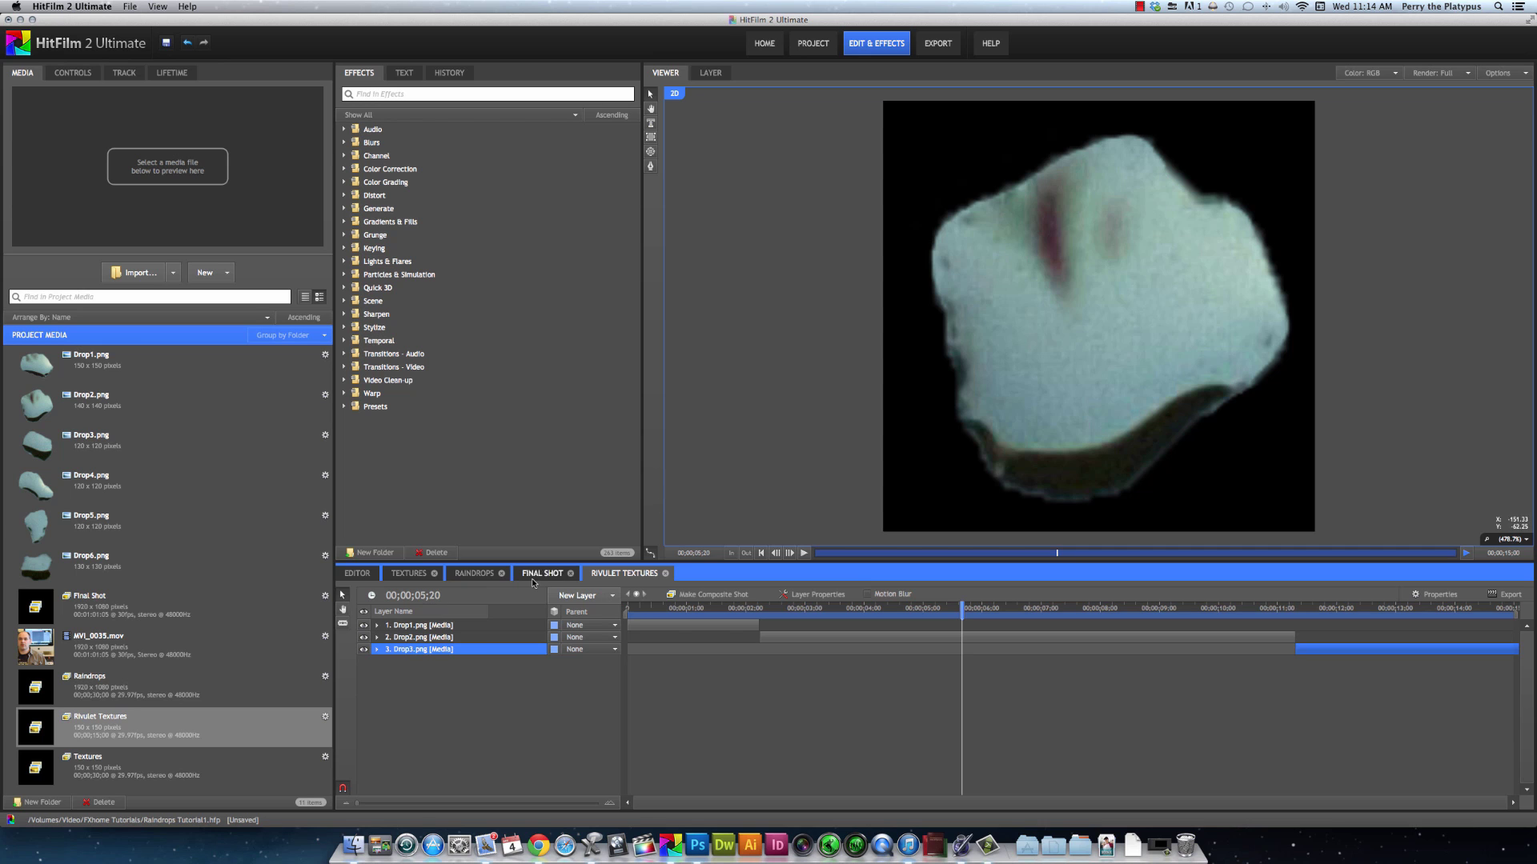
- Add the Rivulet Textures composite shot as the lowest layer of the Raindrops shot and hide it
click(474, 573)
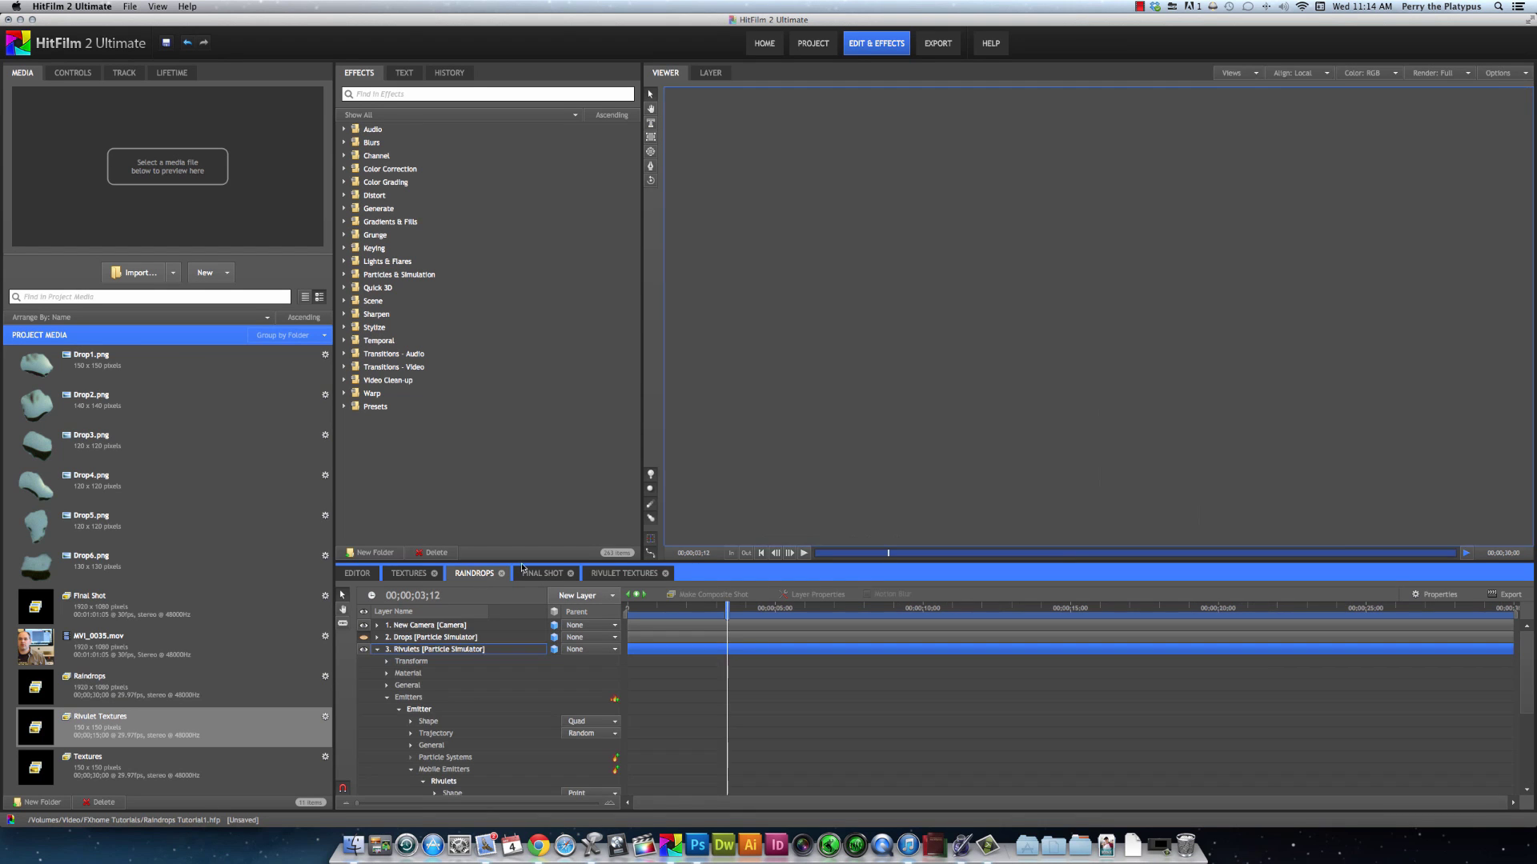
click(377, 649)
drag(156, 719, 406, 690)
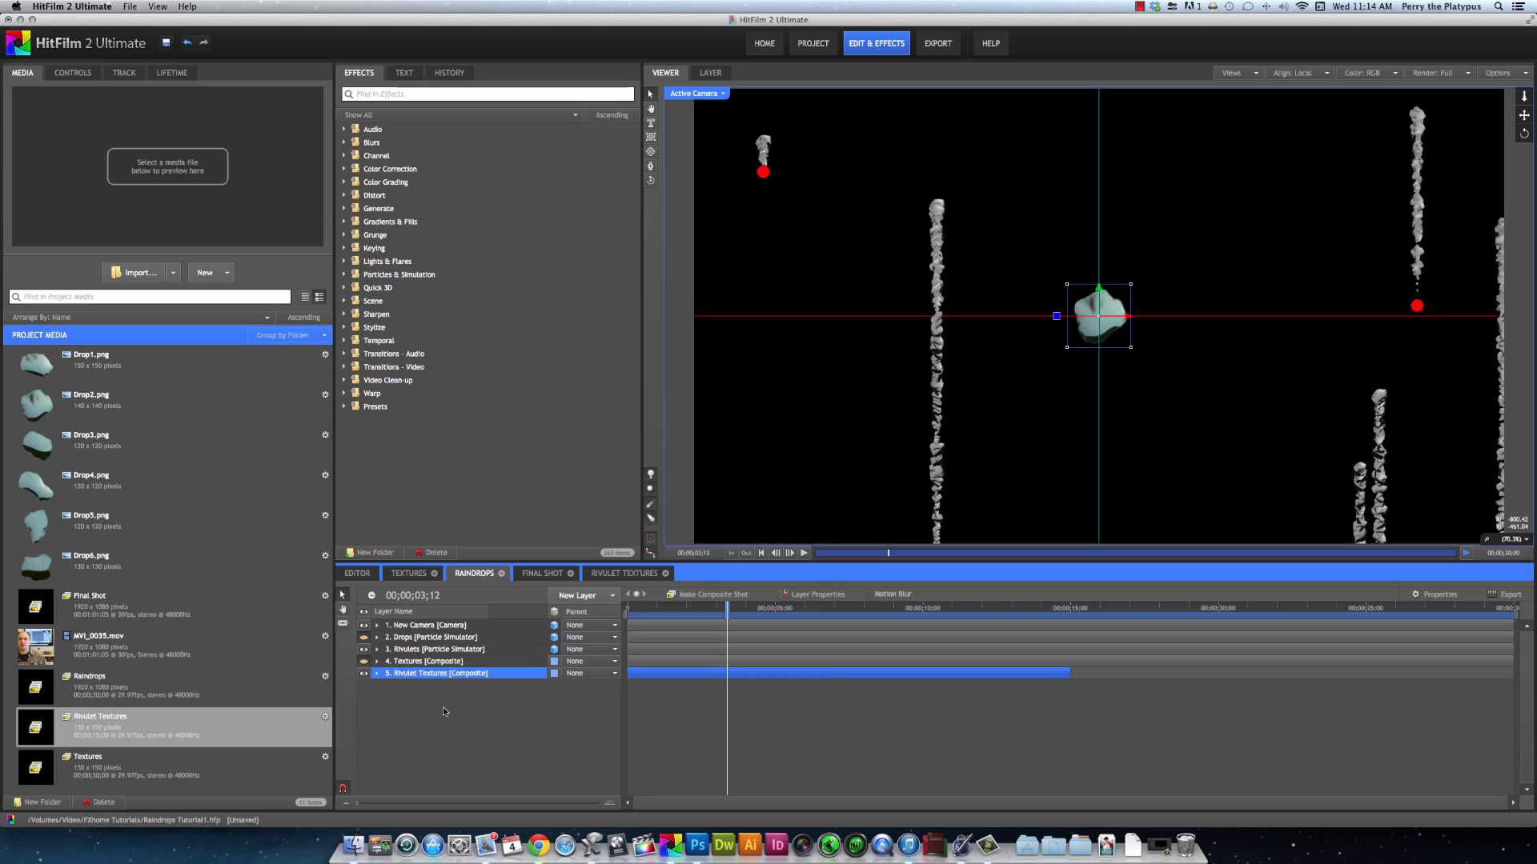
click(364, 673)
- Set the Rivulets mobile emitter's texture source to Layer, using Rivulet Textures as the source layer
click(409, 650)
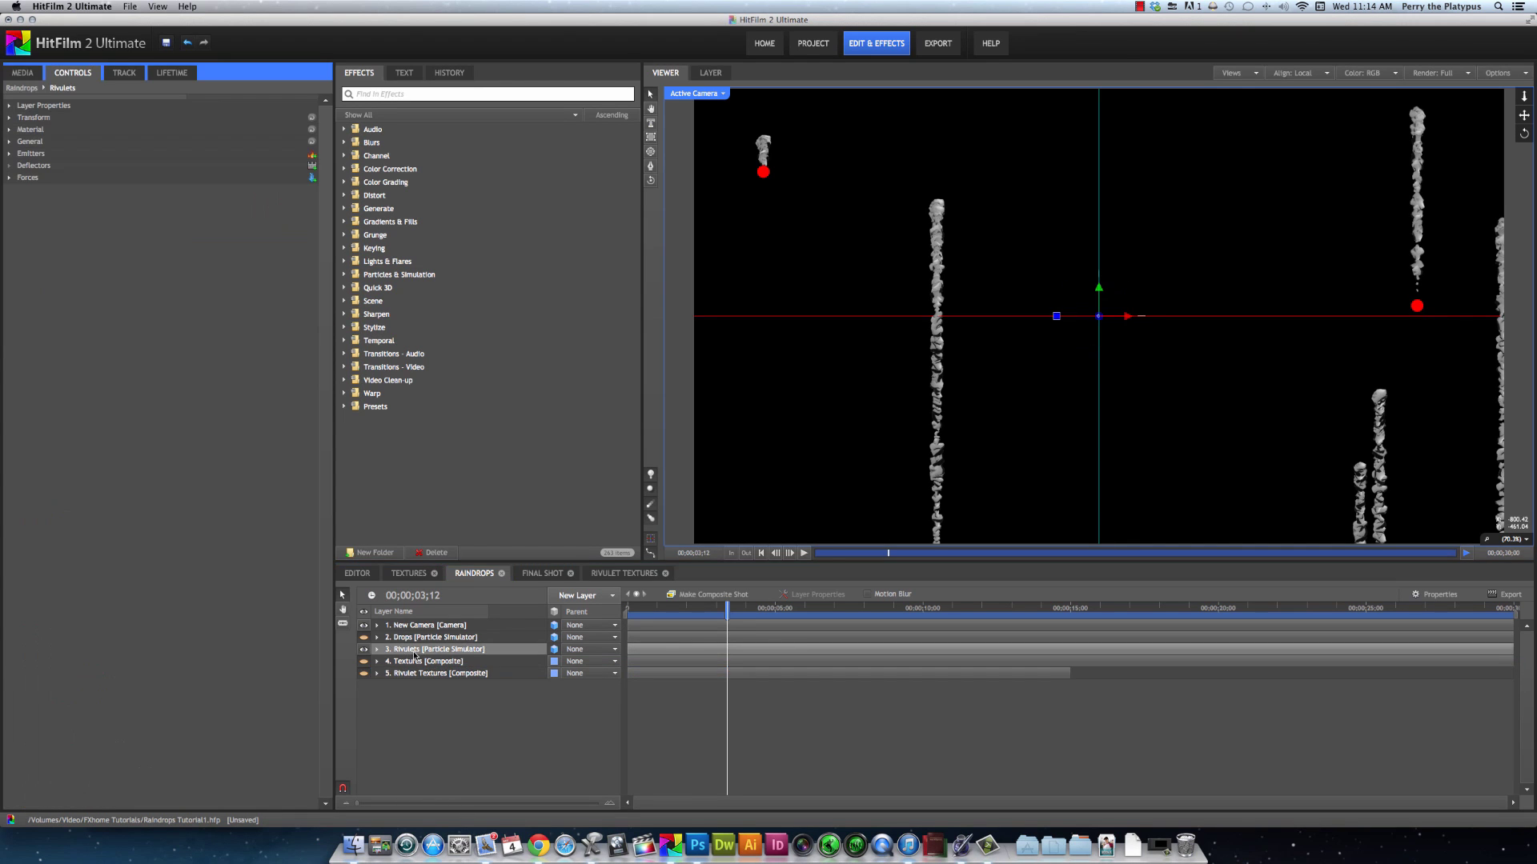
click(9, 153)
click(21, 165)
click(33, 225)
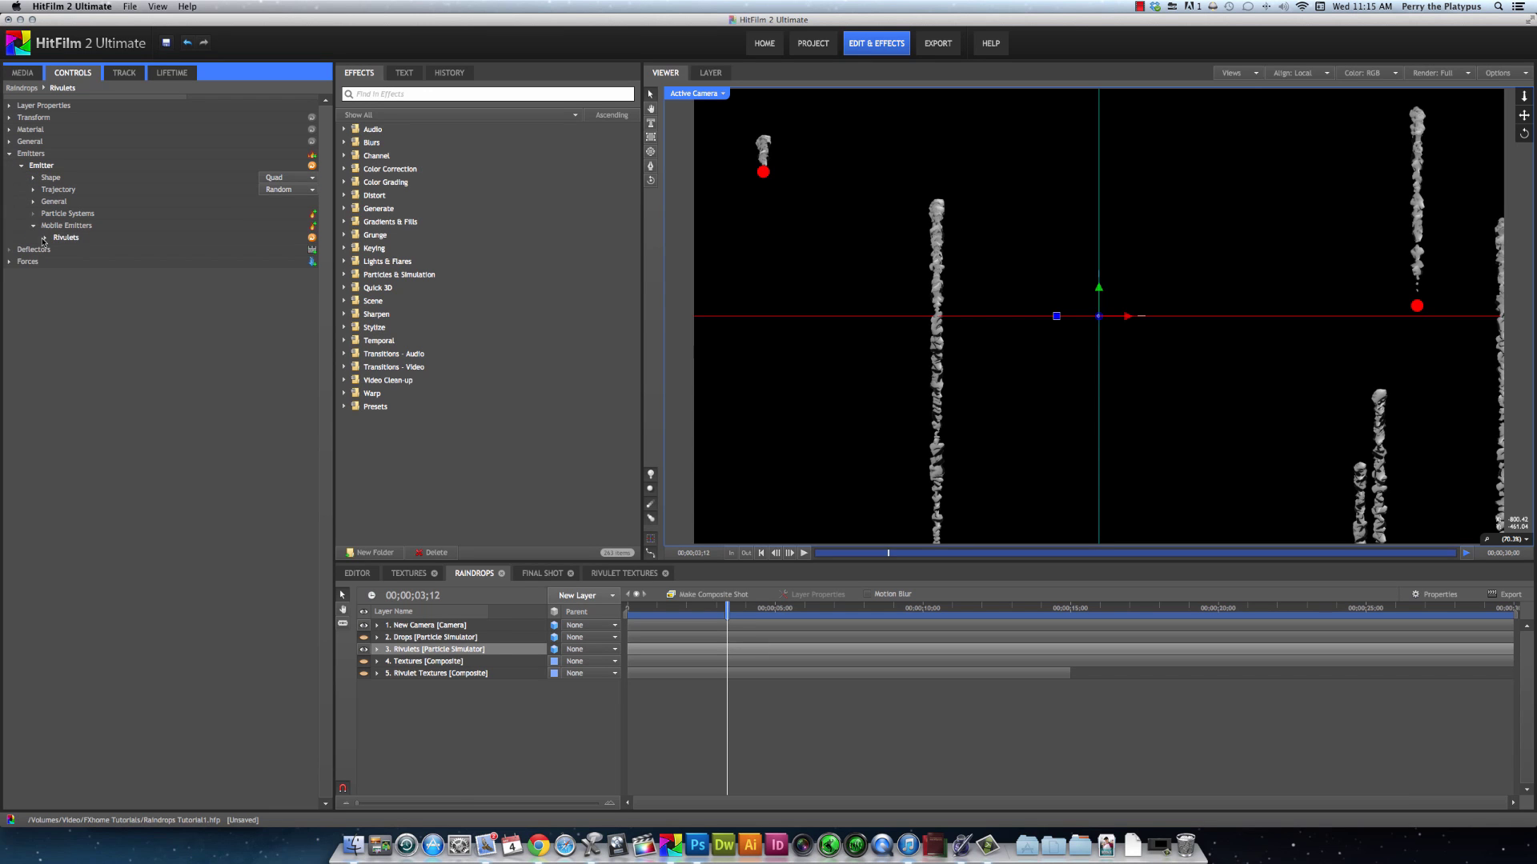
click(45, 237)
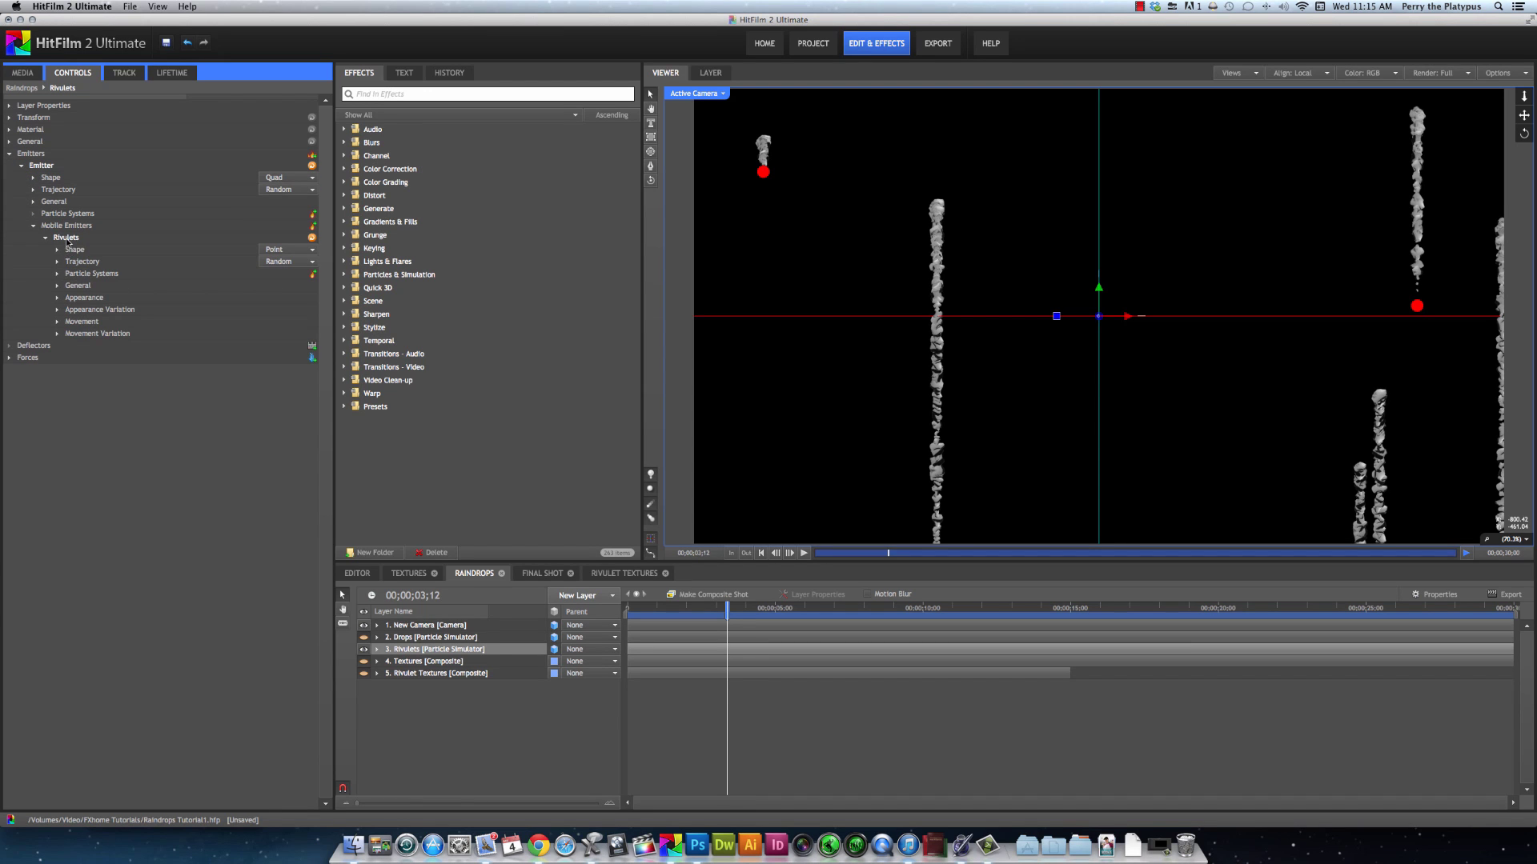
click(57, 298)
click(243, 310)
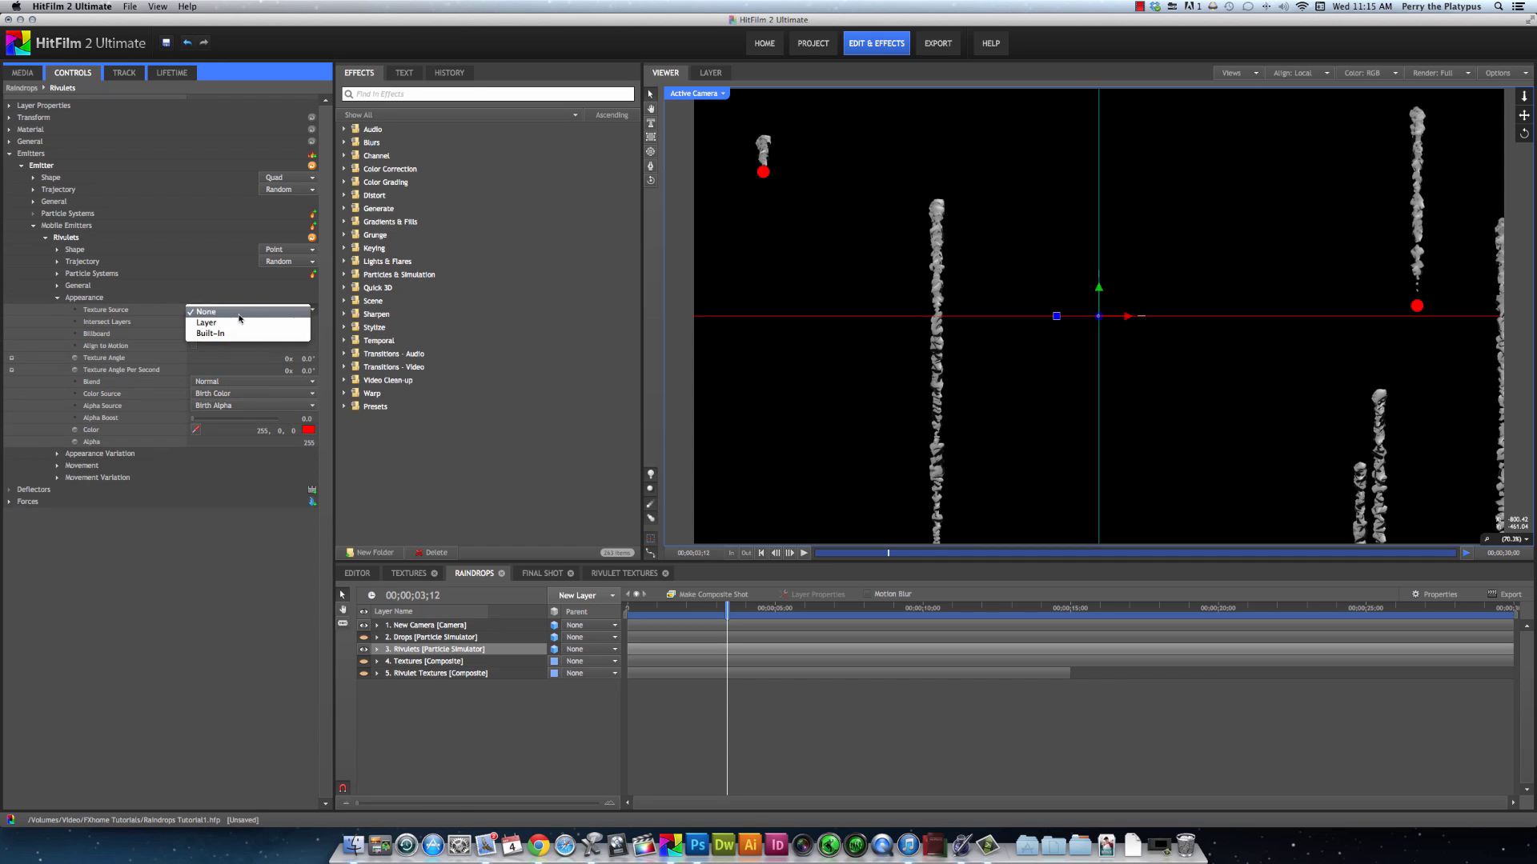
click(245, 324)
click(245, 310)
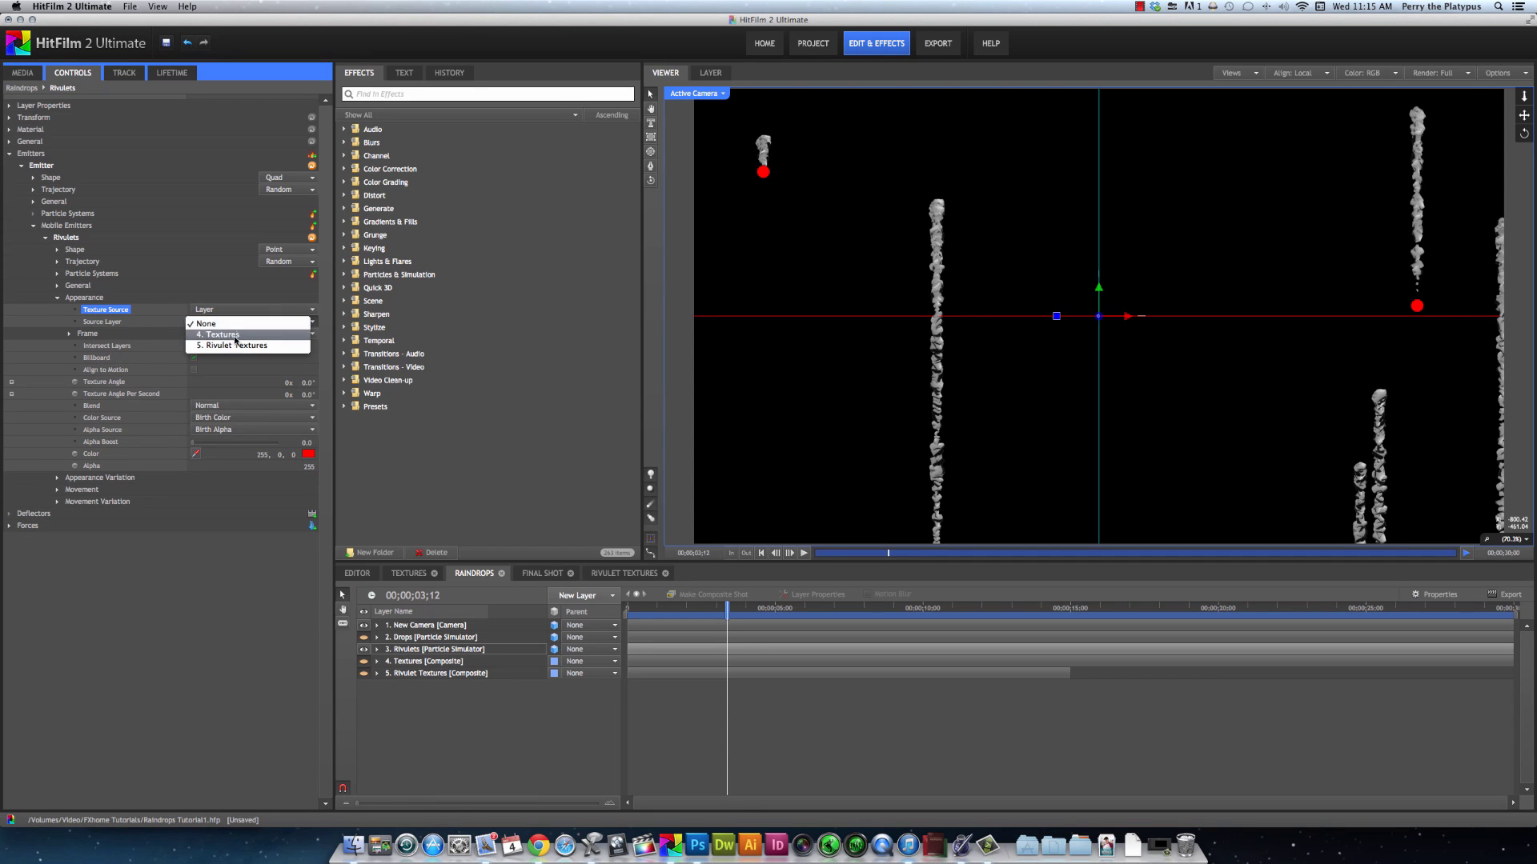
click(243, 347)
click(256, 322)
click(290, 343)
- Set the Rivulets mobile emitter's texture frame to Random and its color to near-white
click(286, 333)
click(281, 349)
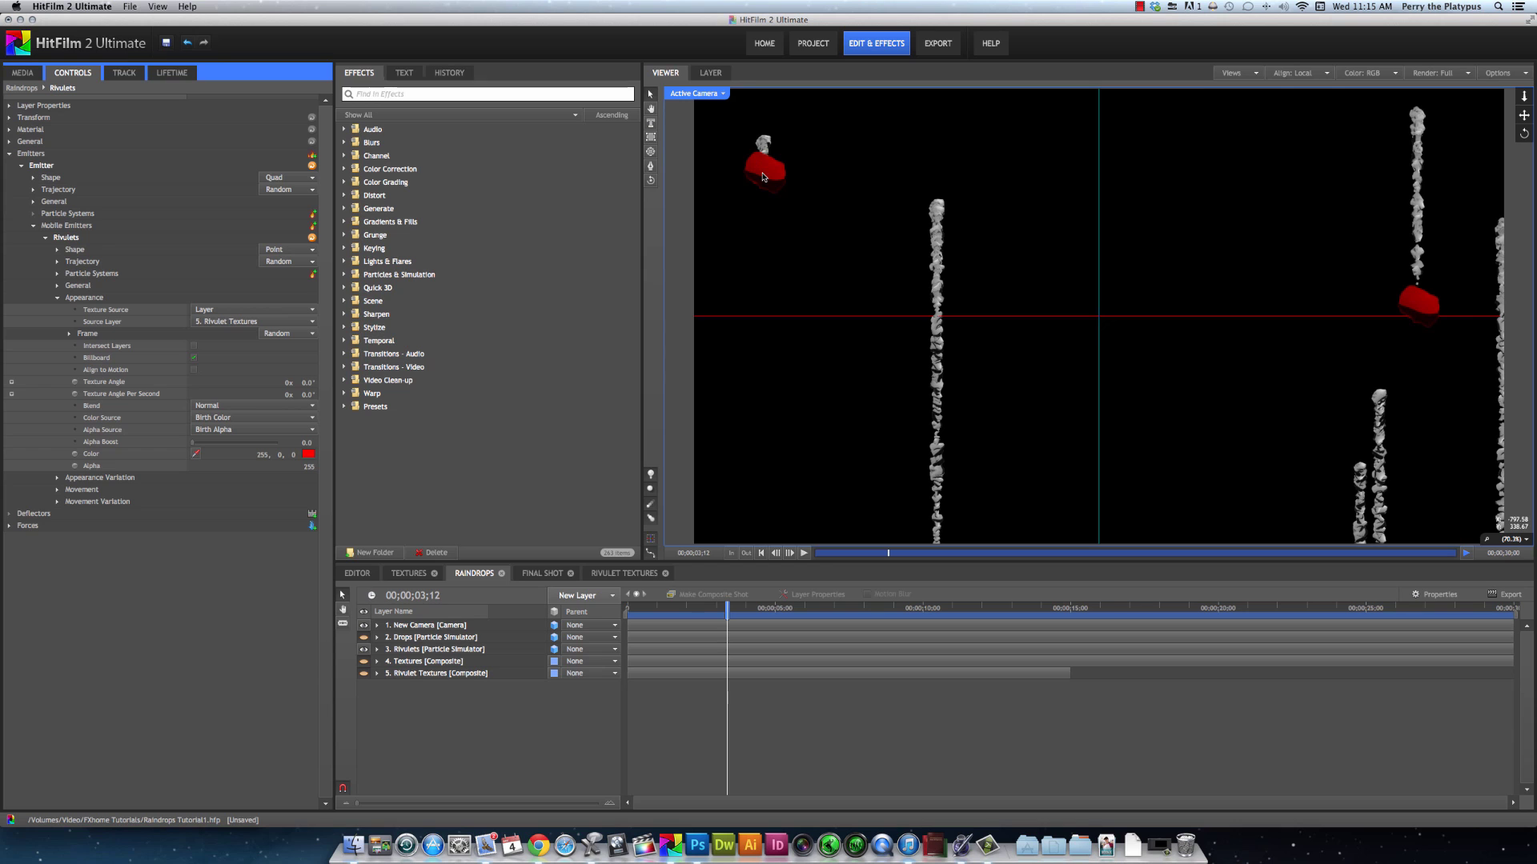
click(308, 453)
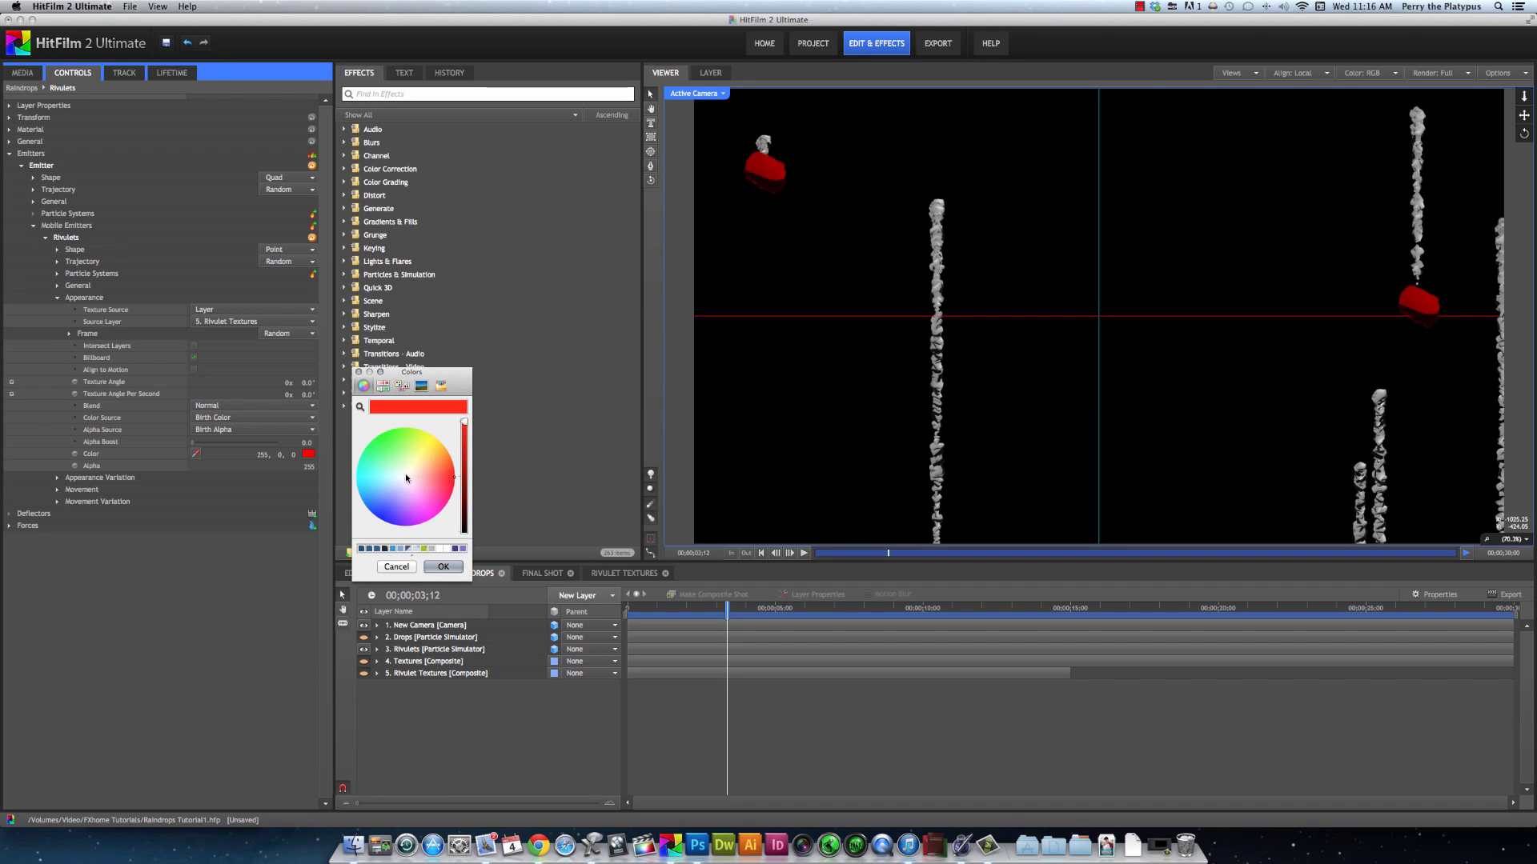
click(443, 567)
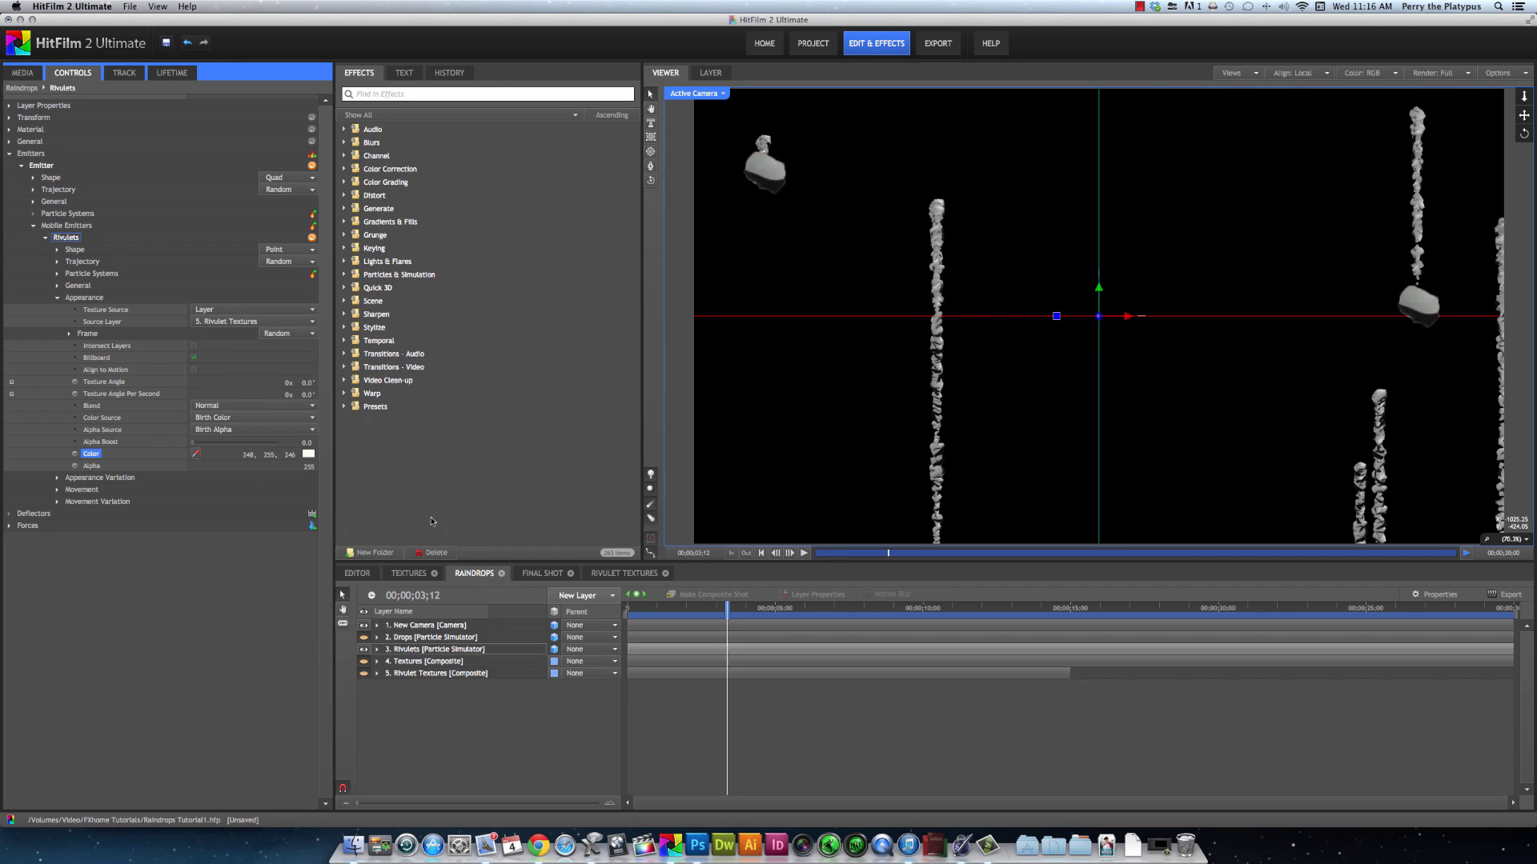
- Set the Rivulets mobile emitter's movement scale to 30%
click(57, 298)
click(57, 321)
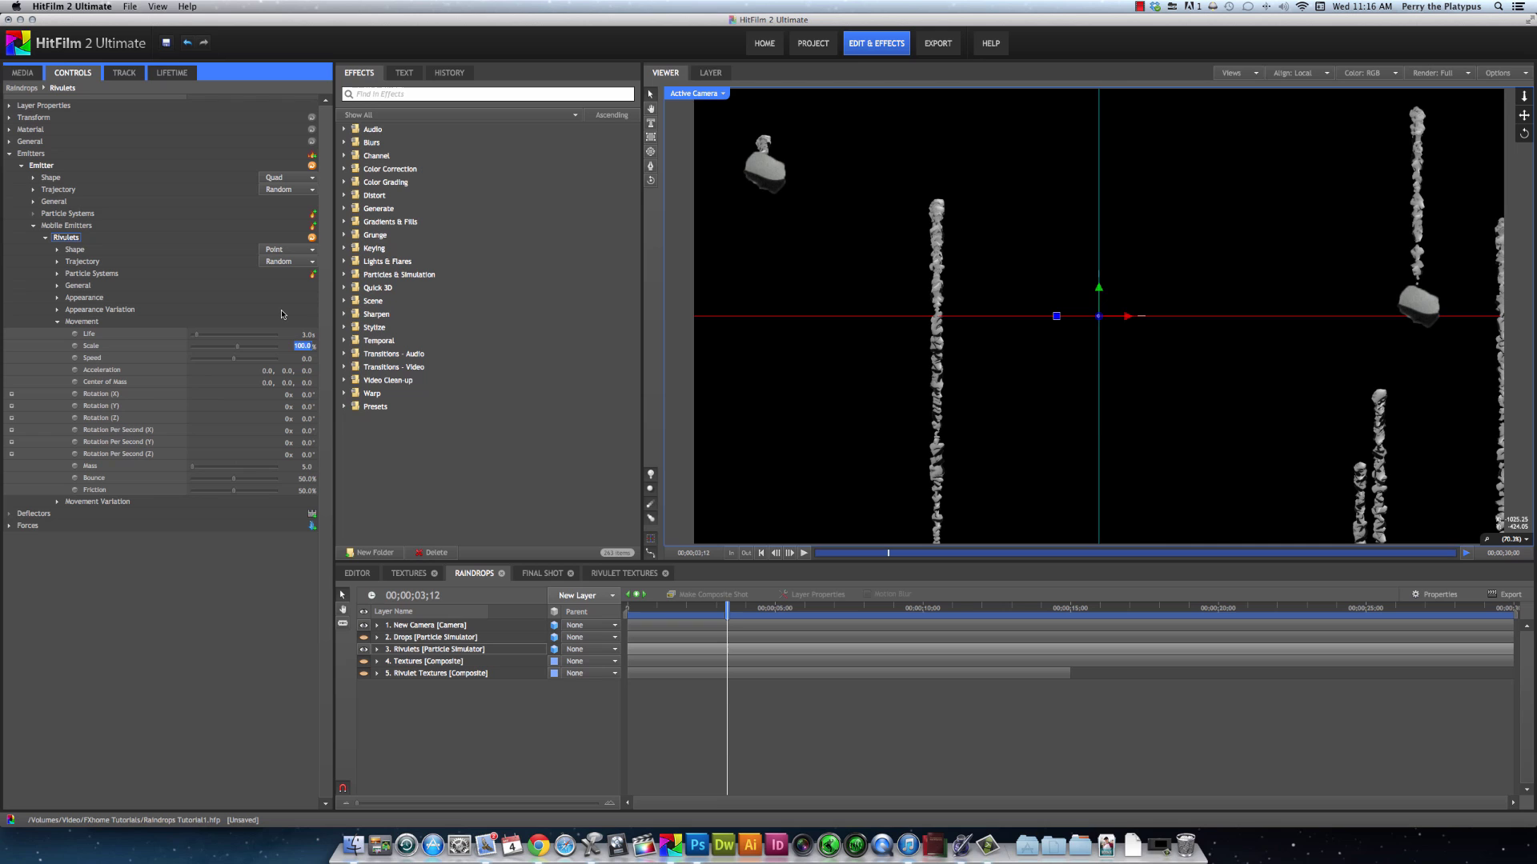
text(30)
click(285, 344)
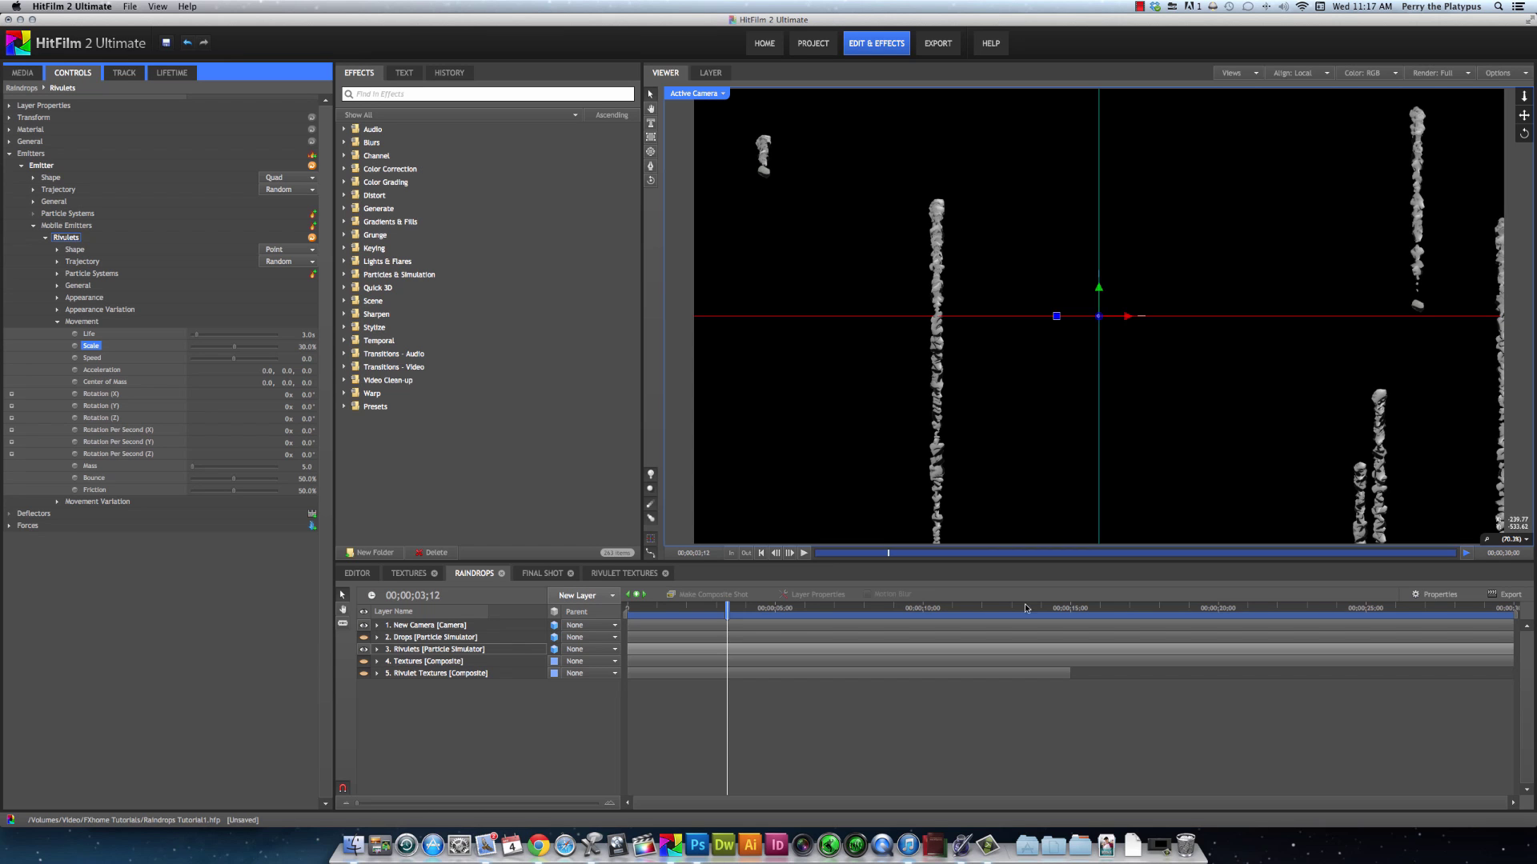
- Set the Rivulets mobile emitter's scale variation to 5% and preview the drops a few frames further on
click(59, 502)
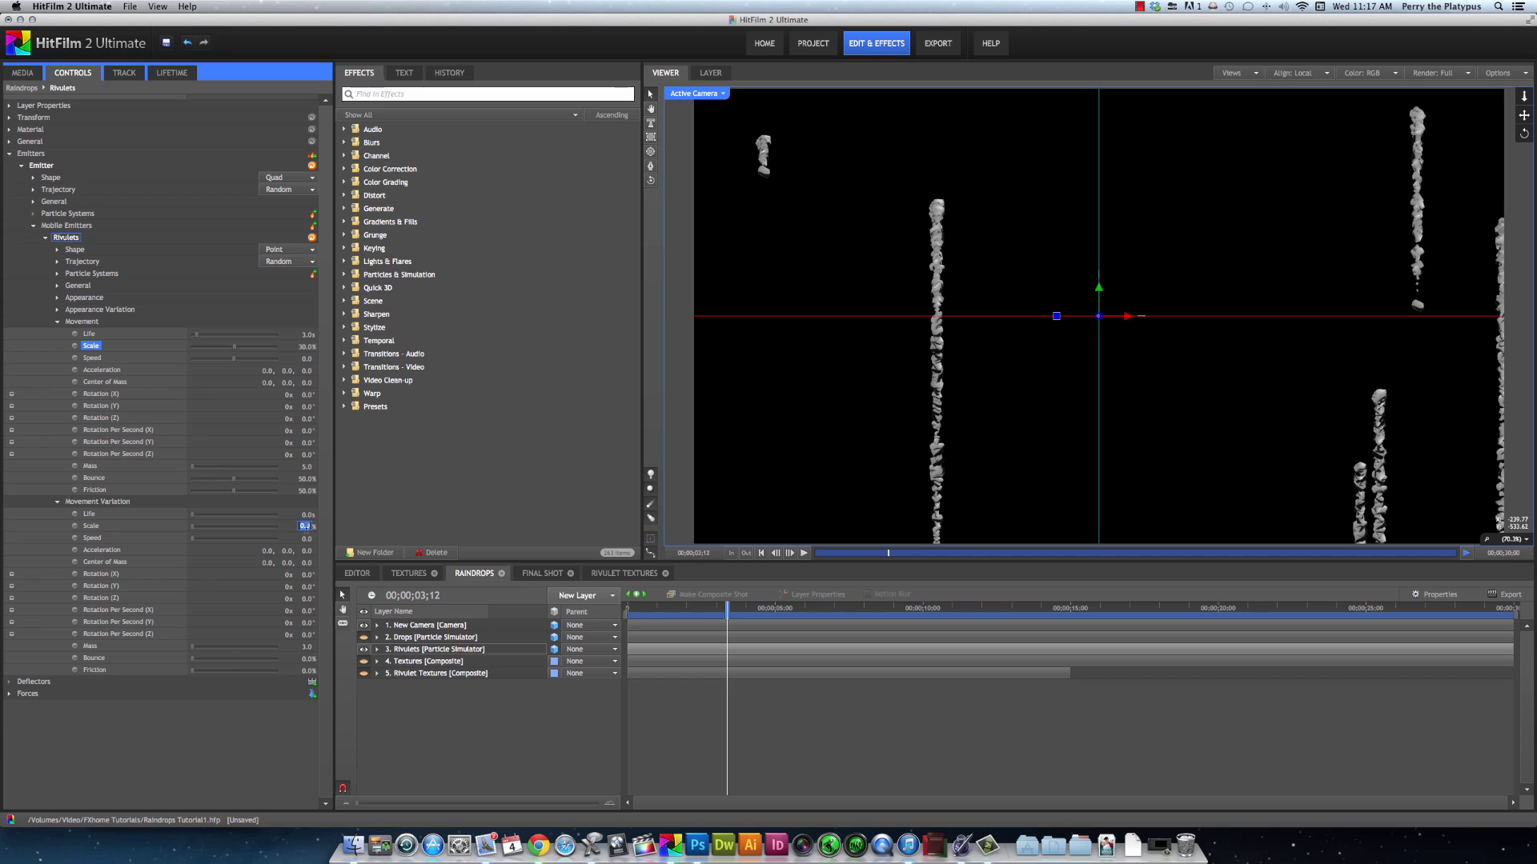
click(304, 526)
text(5)
key(Return)
click(58, 502)
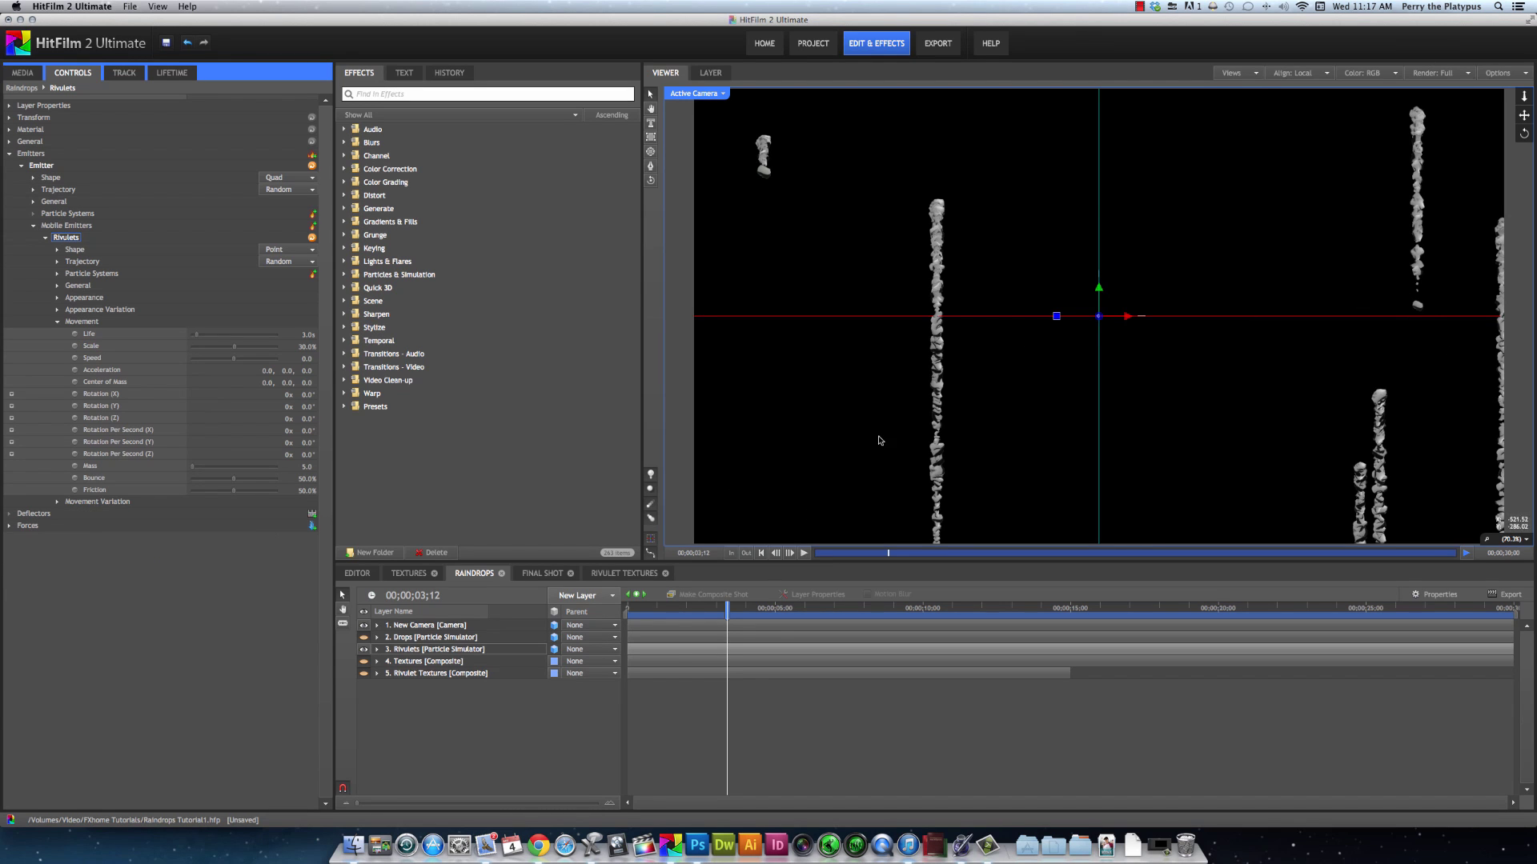
drag(727, 609, 733, 608)
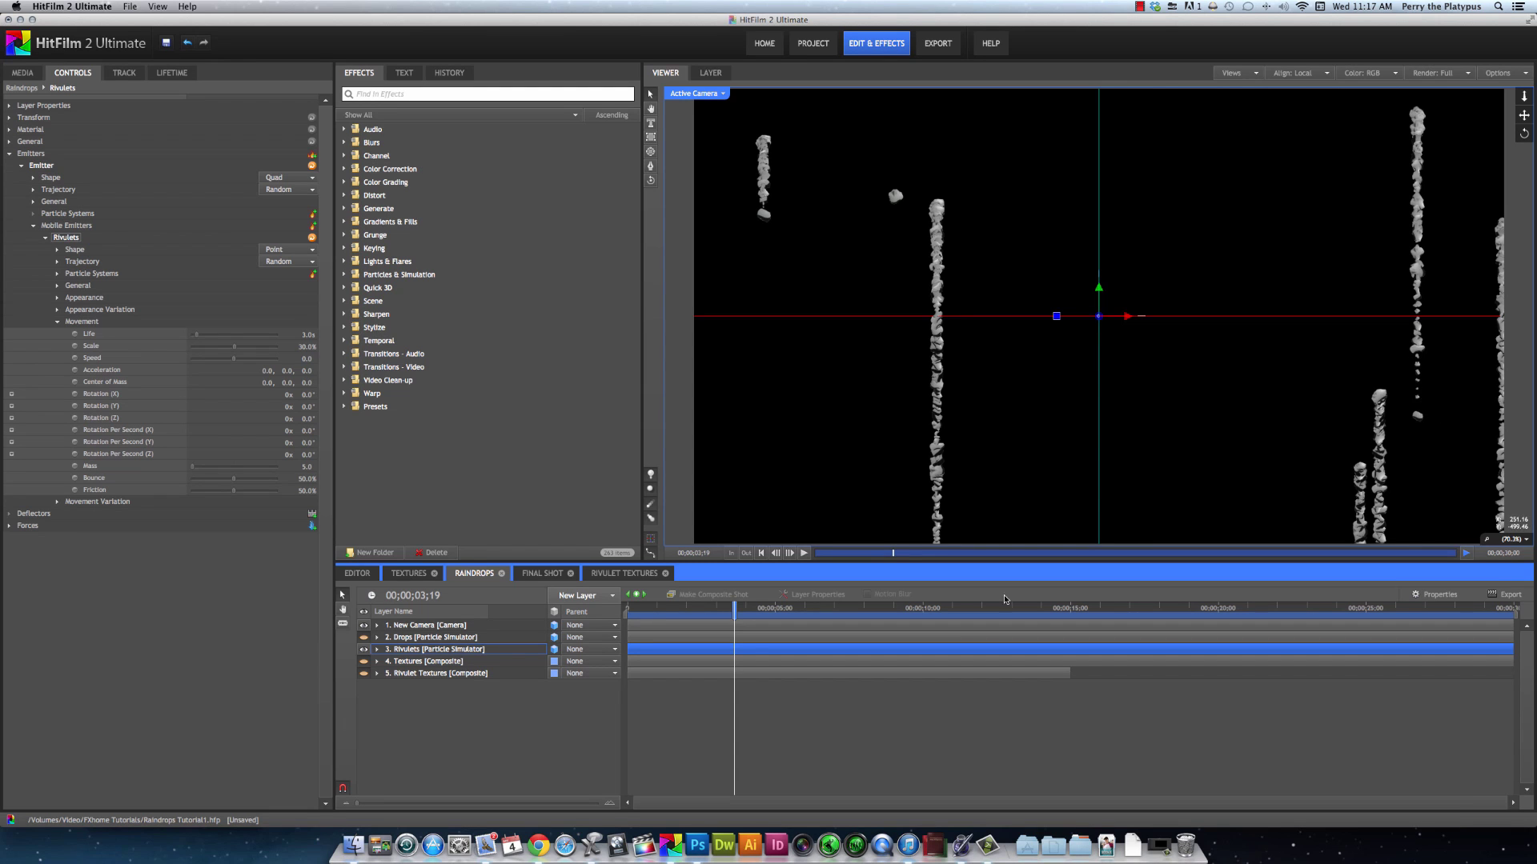
drag(735, 609, 739, 609)
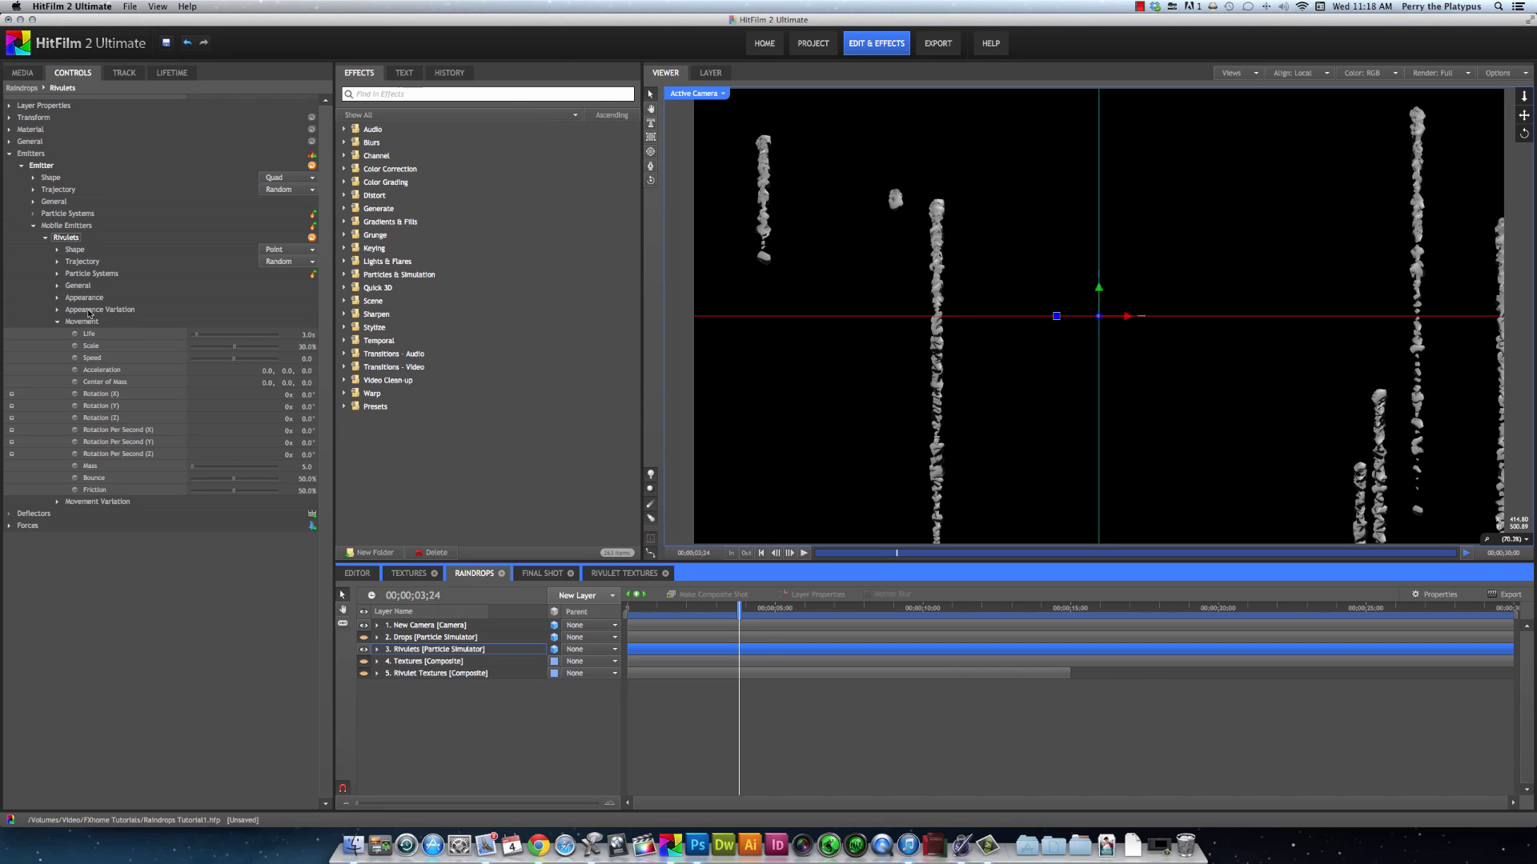
- Activate the Scale lifetime property for the Trails particle system and set its end-of-life value to 90%
click(93, 275)
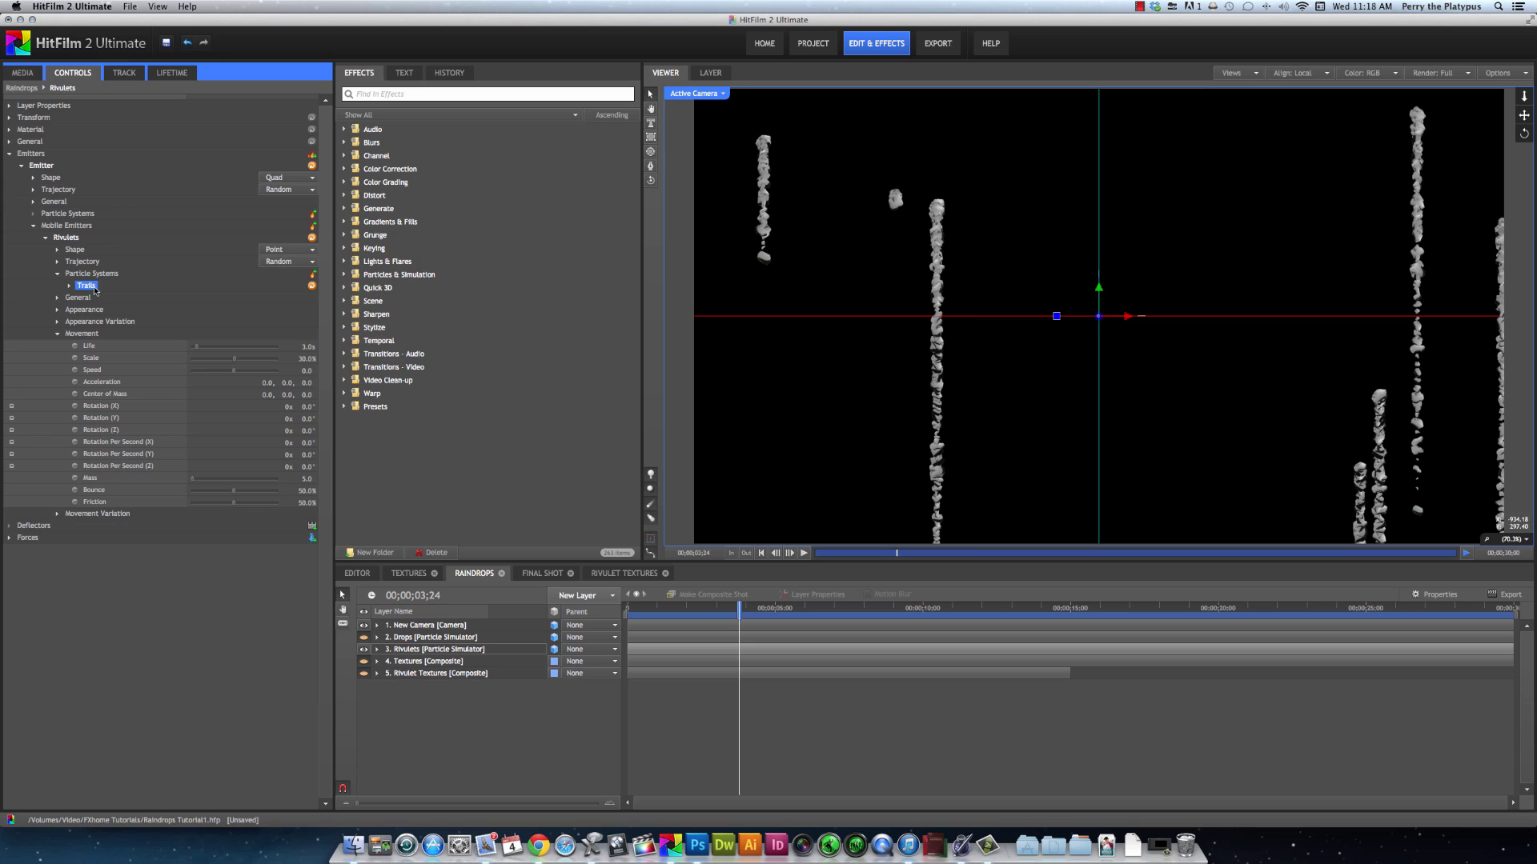
click(172, 72)
scroll(312, 188, down, 5)
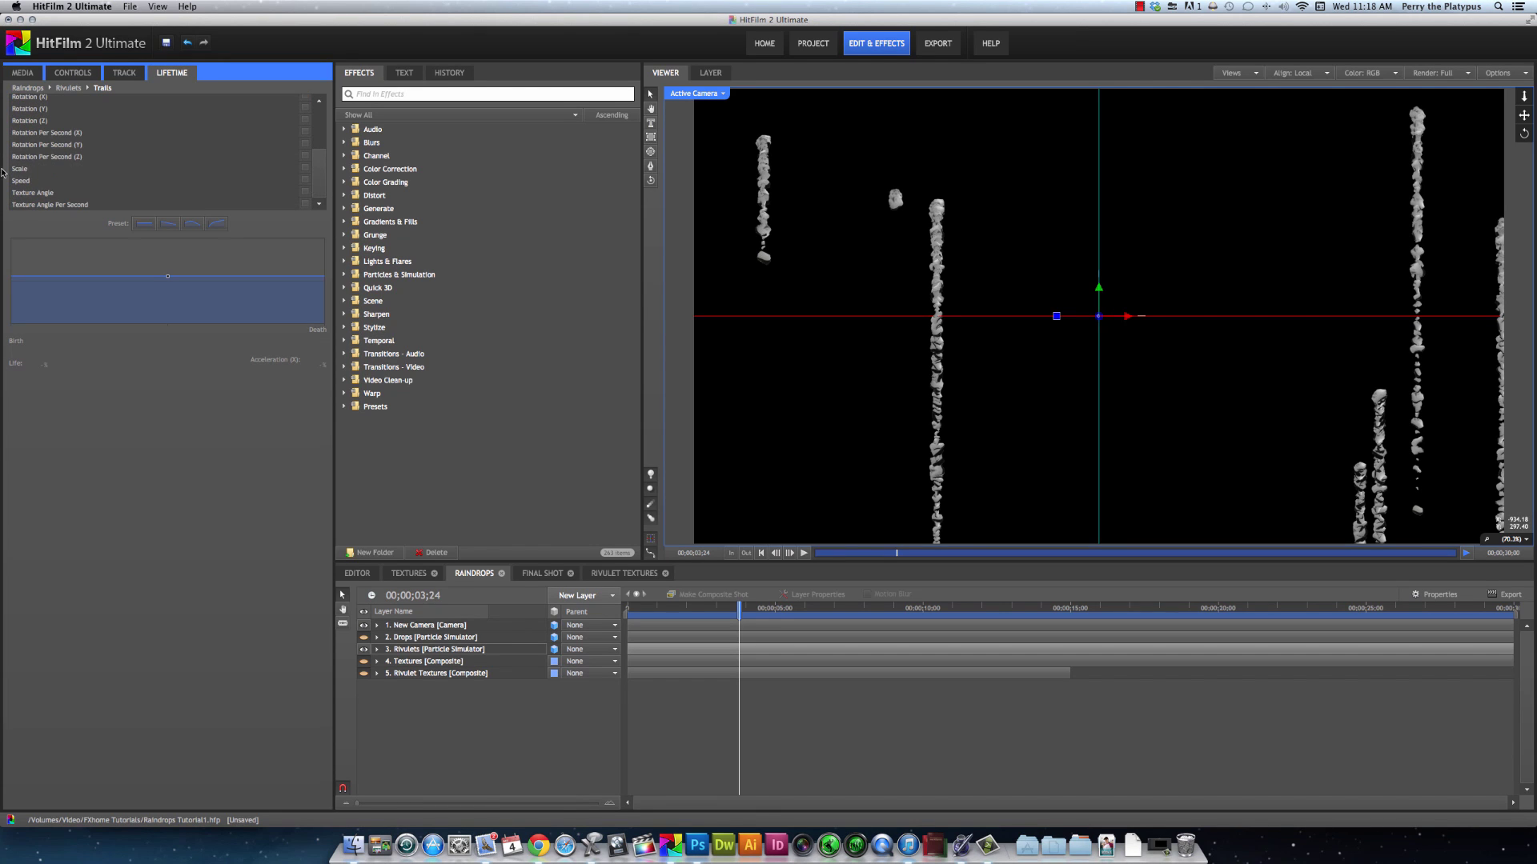
click(28, 173)
click(29, 172)
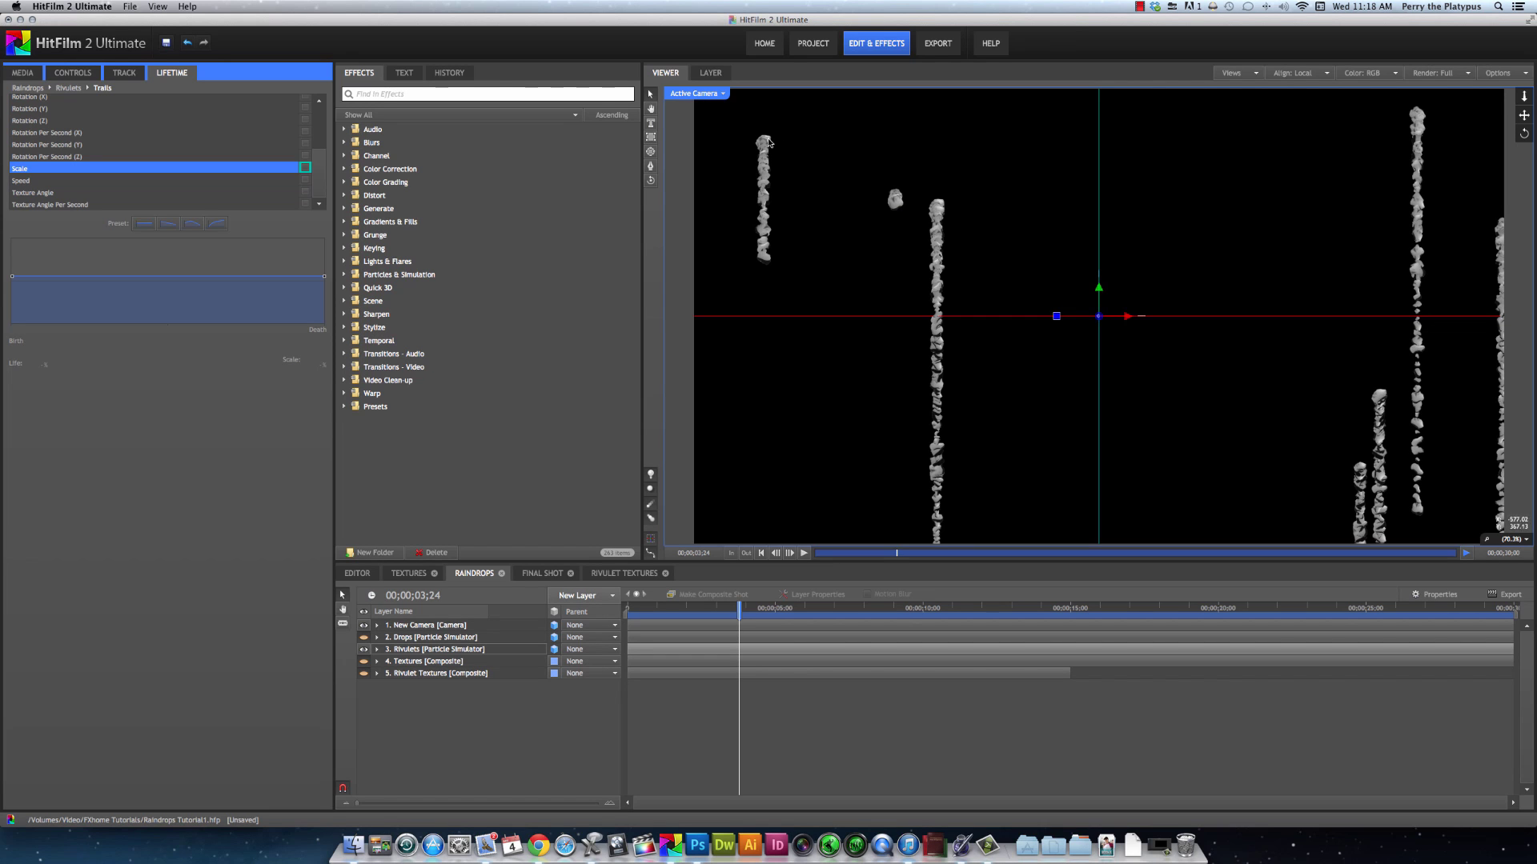
click(325, 277)
text(5)
key(Return)
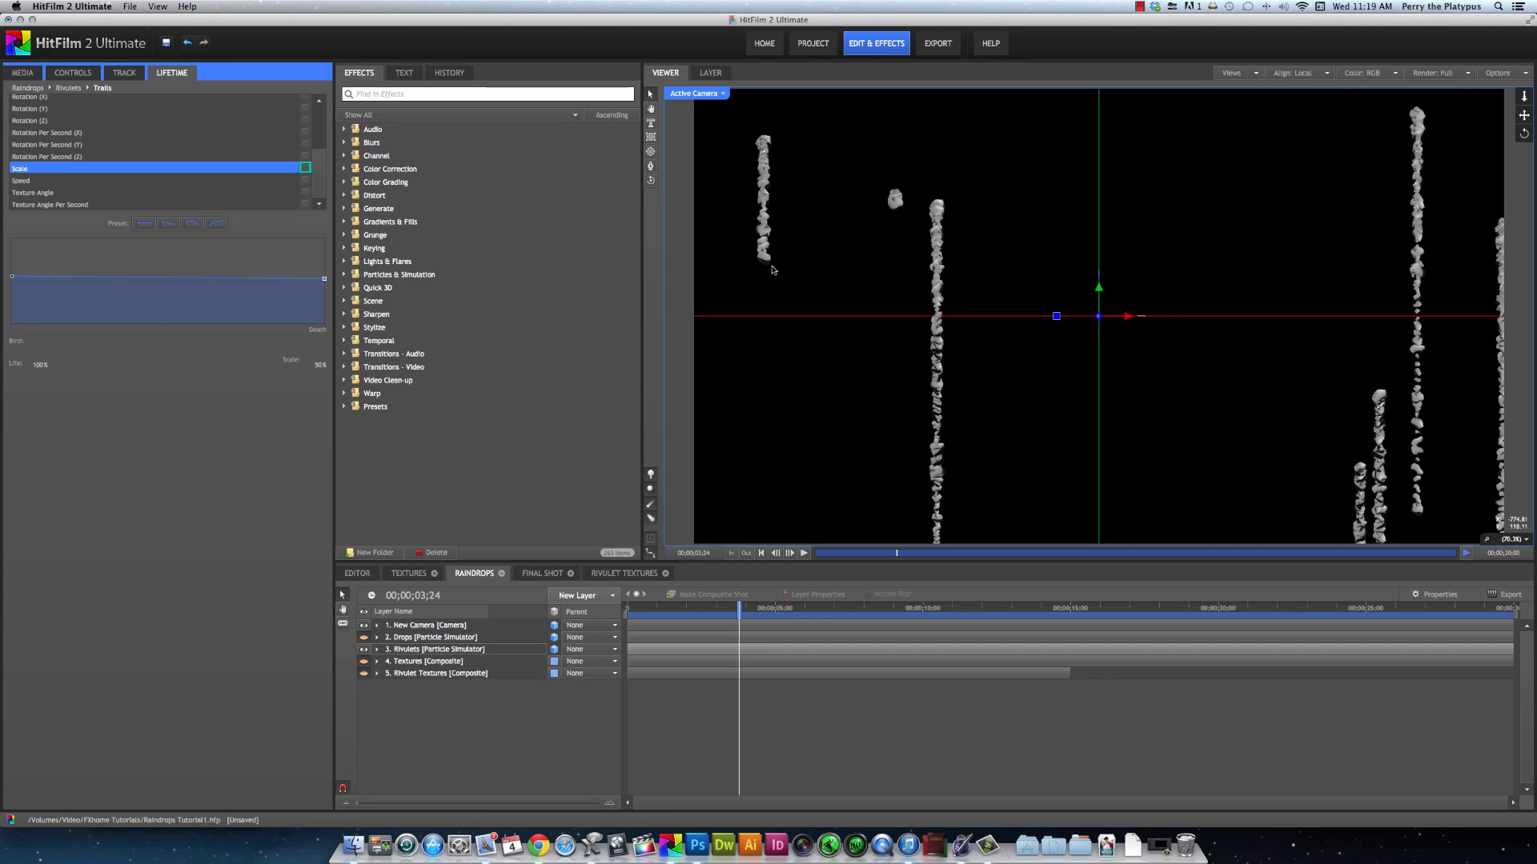
- Review the Trails movement settings and play the Raindrops shot from the start to check the rivulets
click(68, 87)
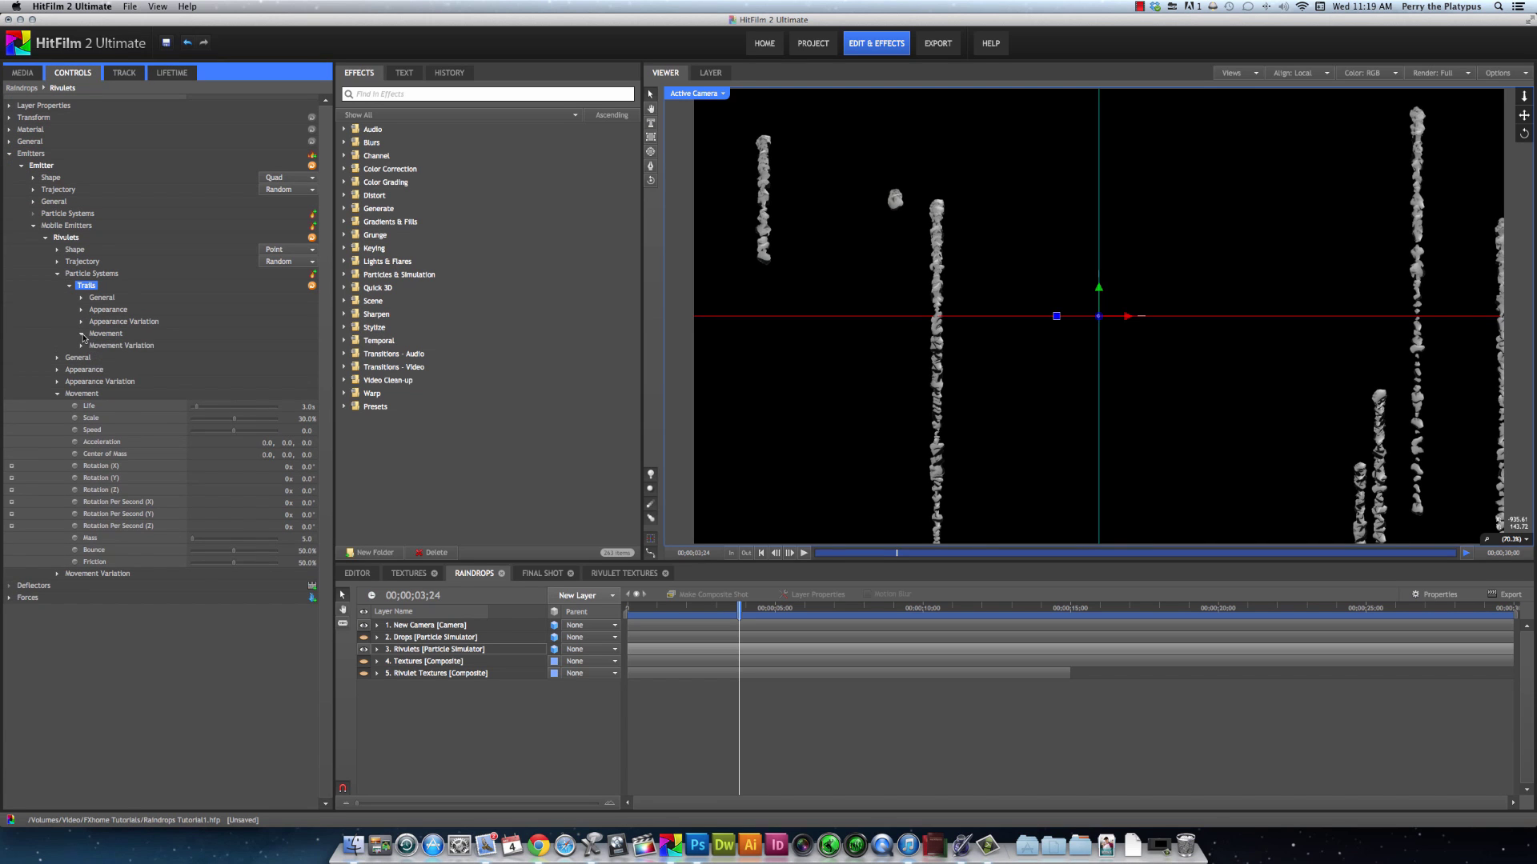
click(81, 334)
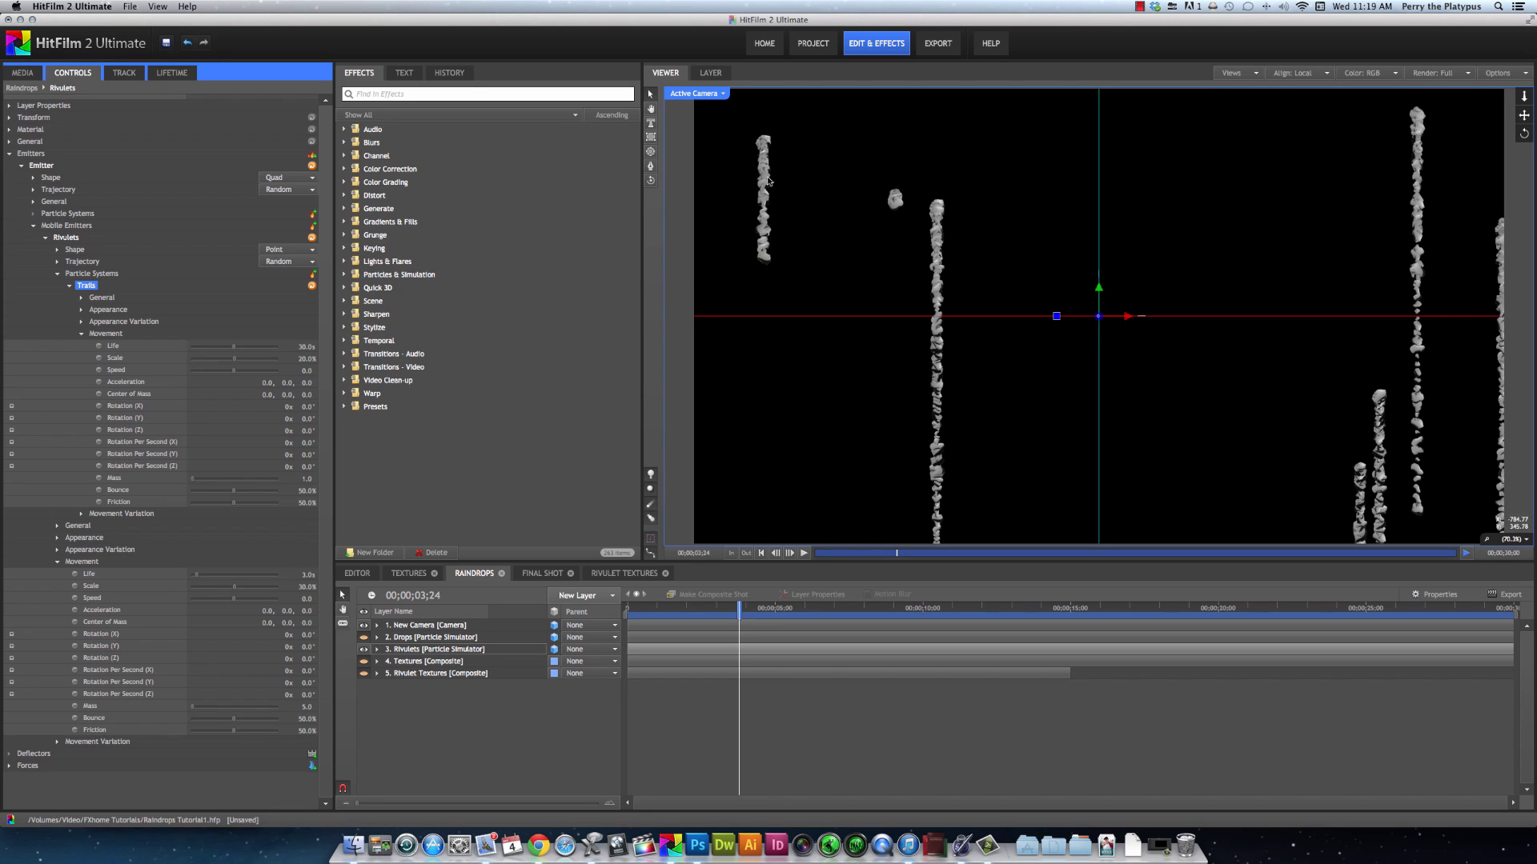
drag(659, 617, 620, 616)
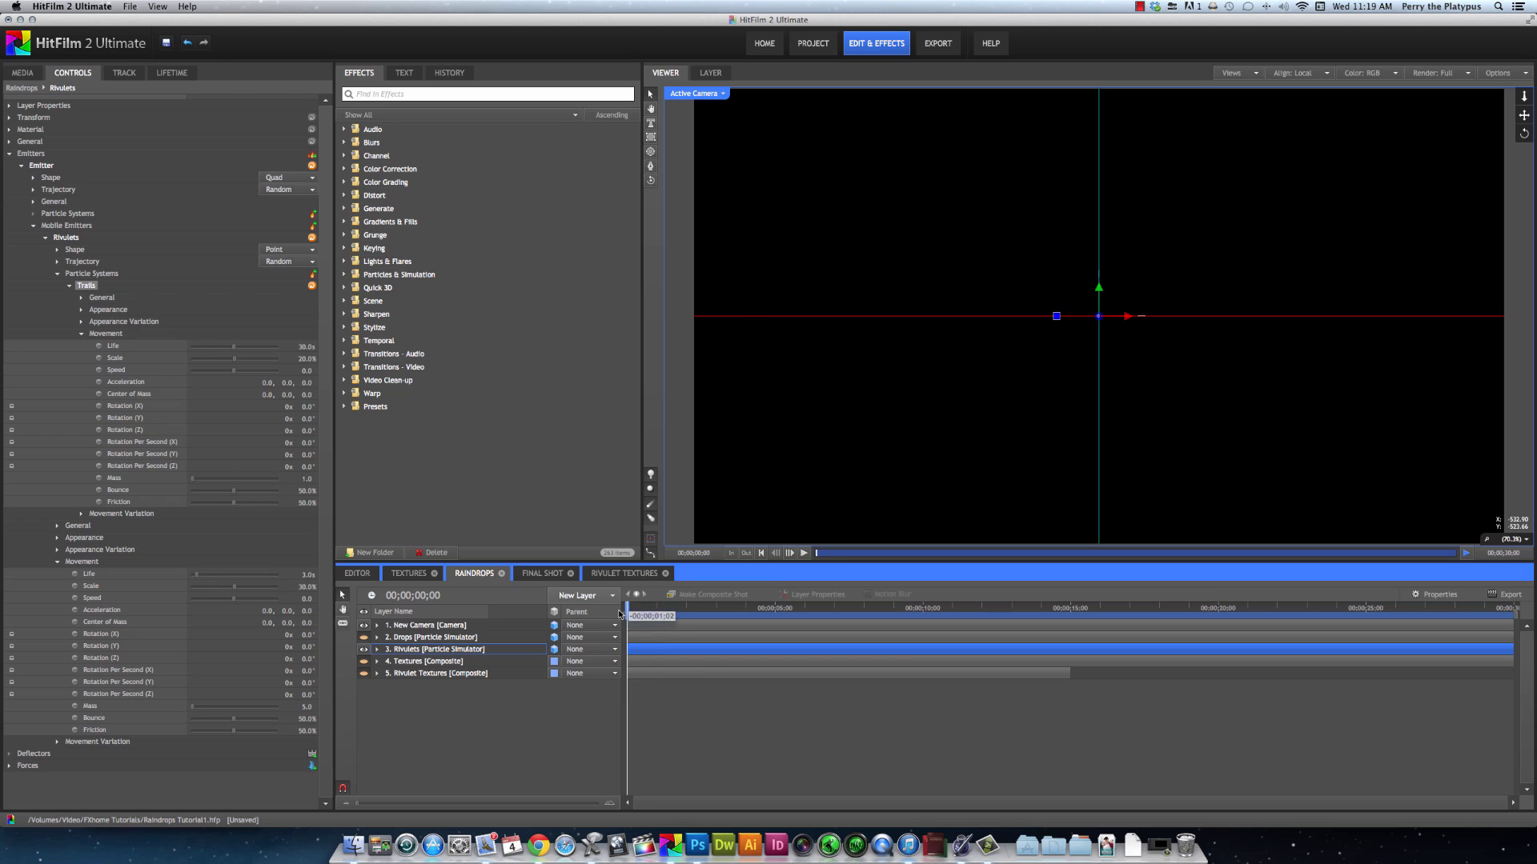
click(805, 553)
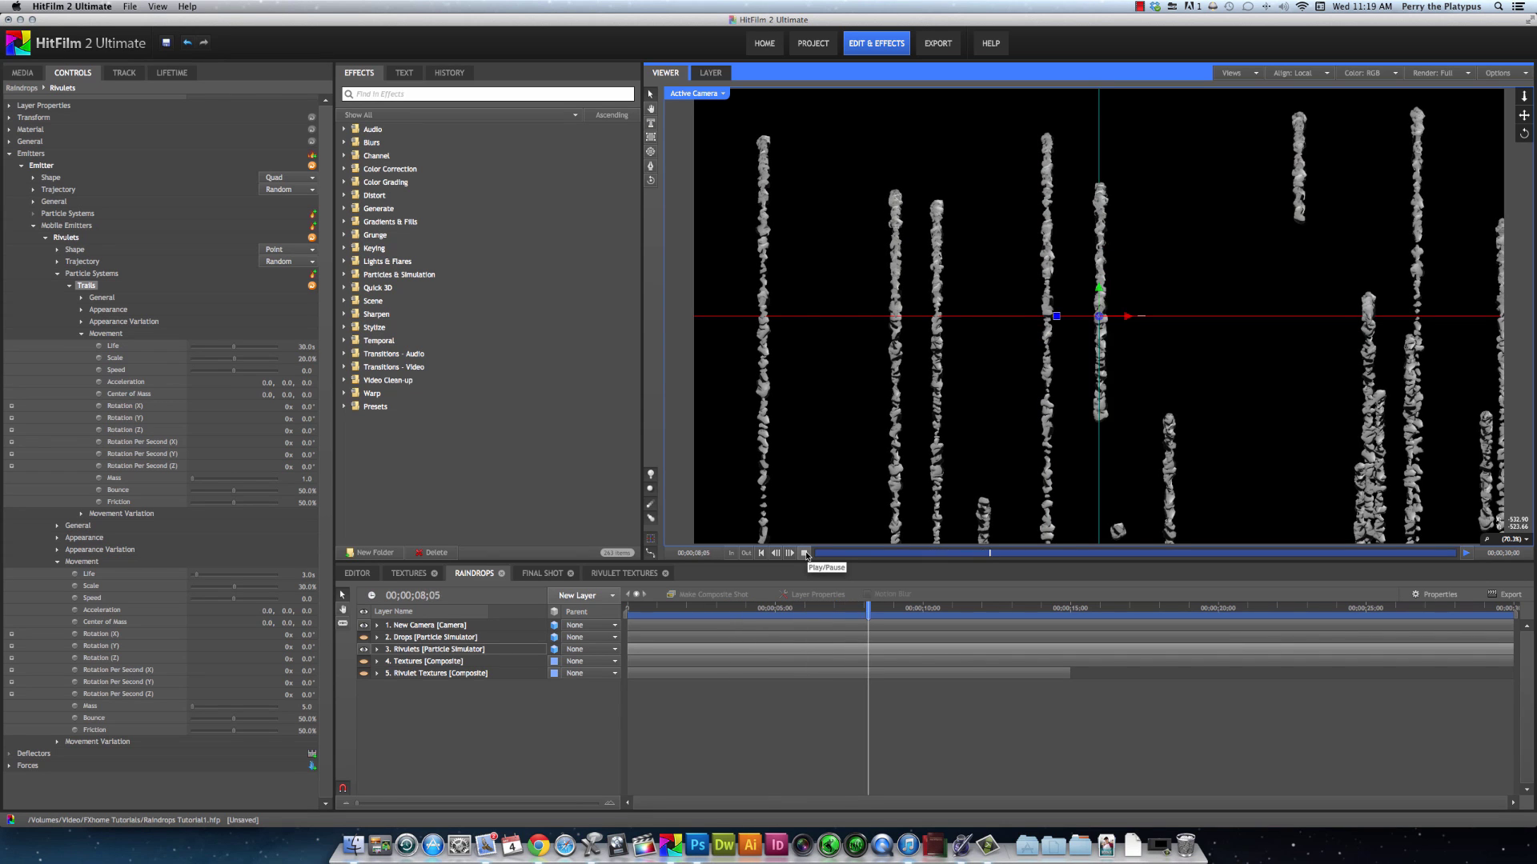
click(805, 553)
click(773, 607)
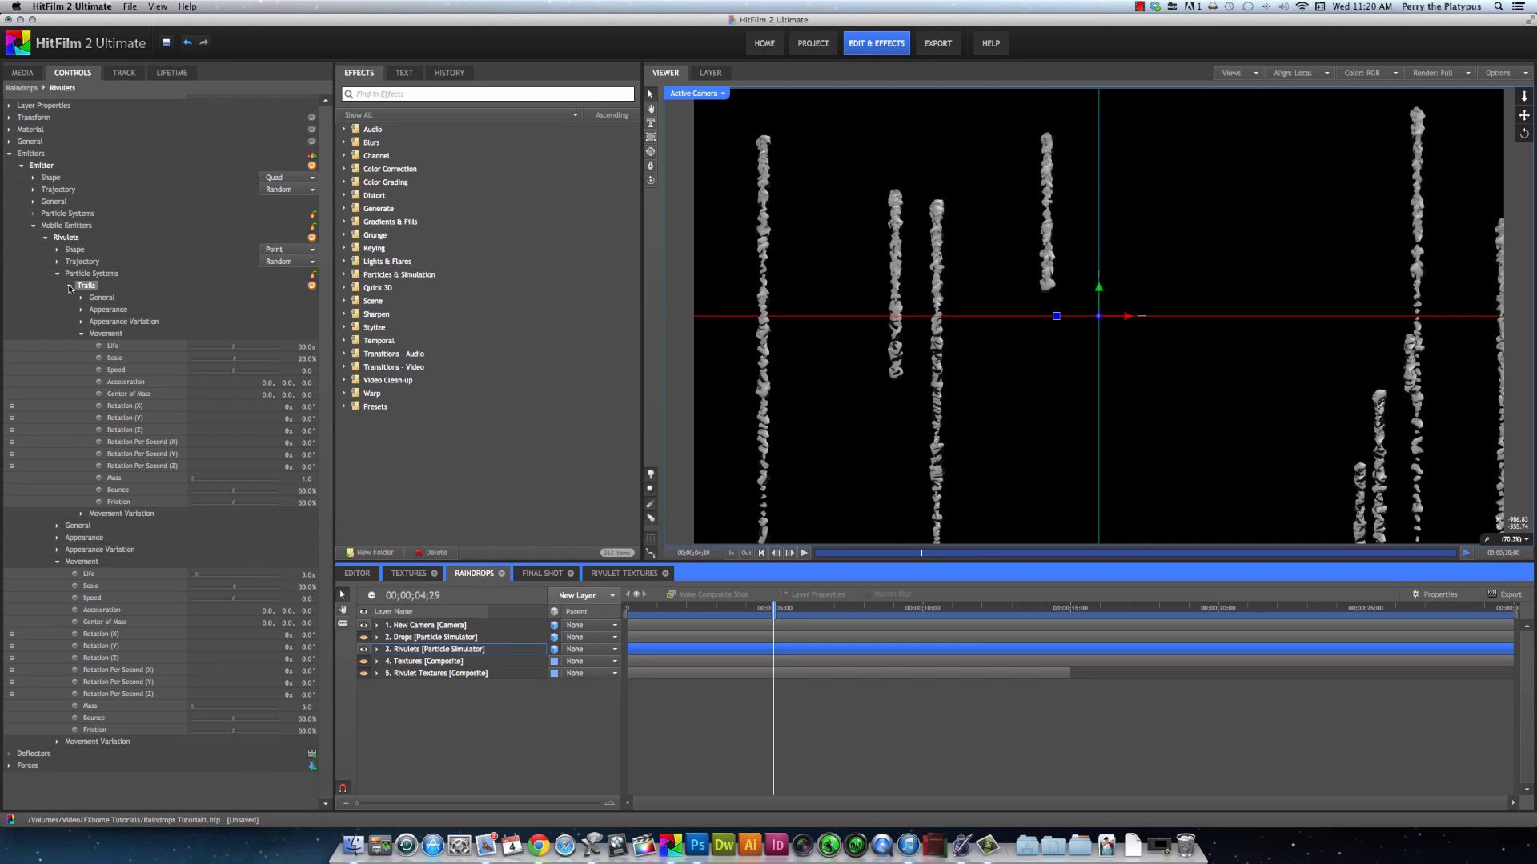
- Set the Rivulets mobile emitter's shape to Sphere with a radius of 5 px
click(82, 333)
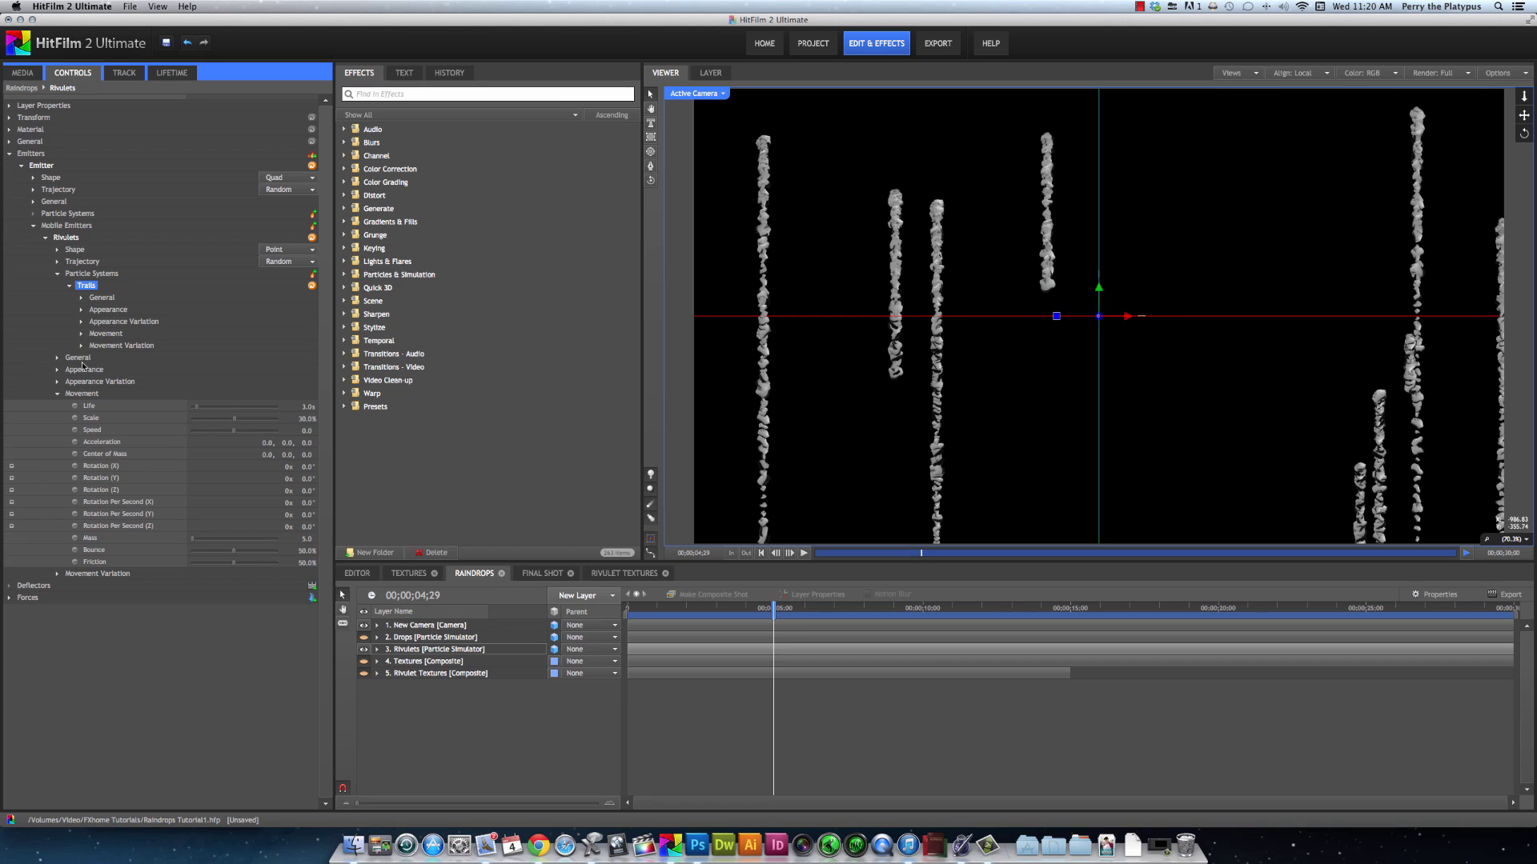
click(65, 239)
click(312, 250)
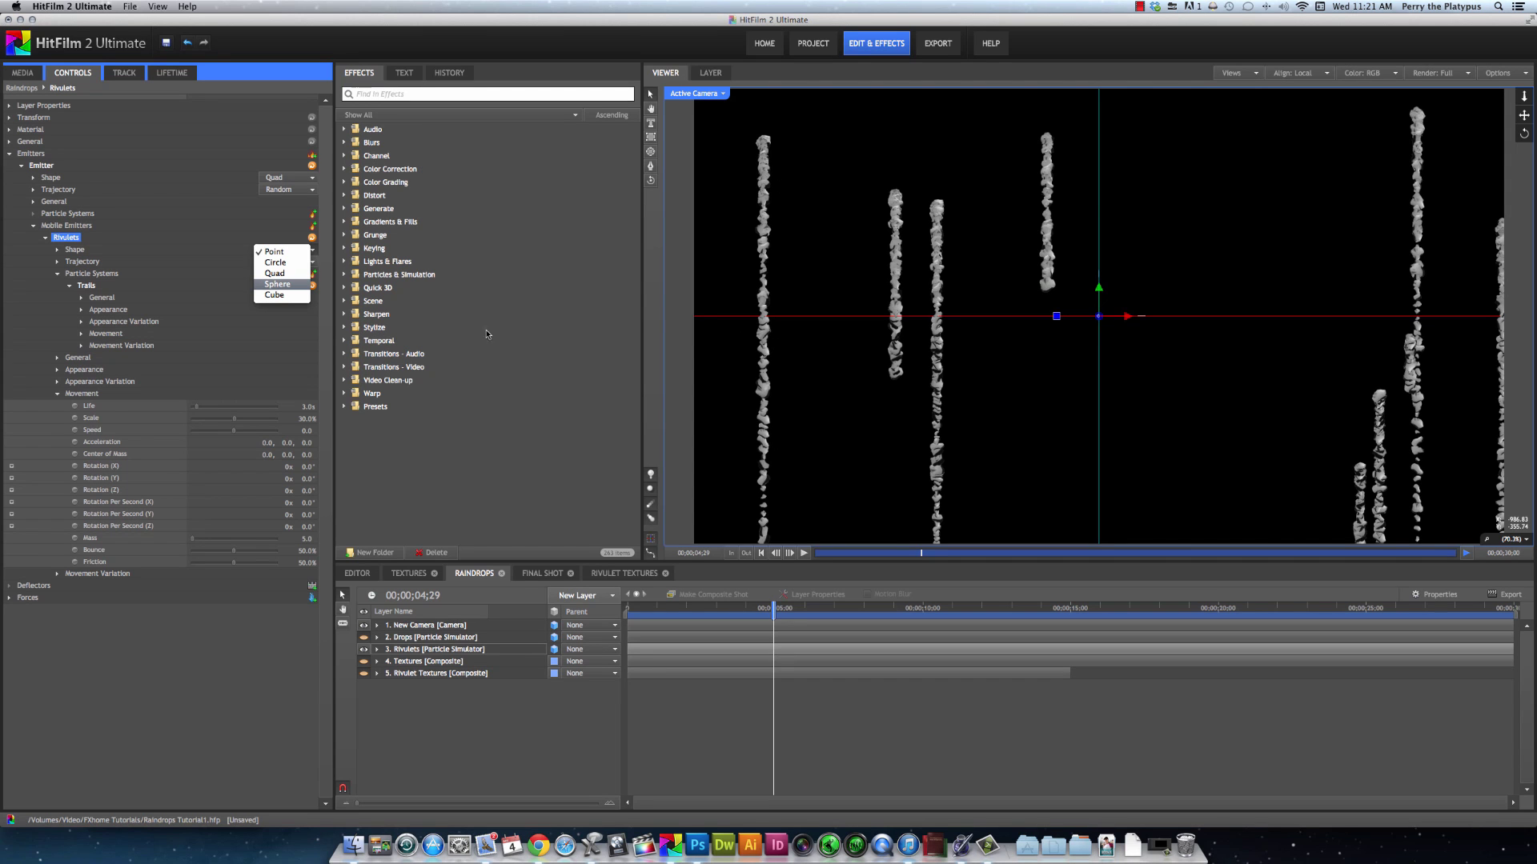
click(286, 285)
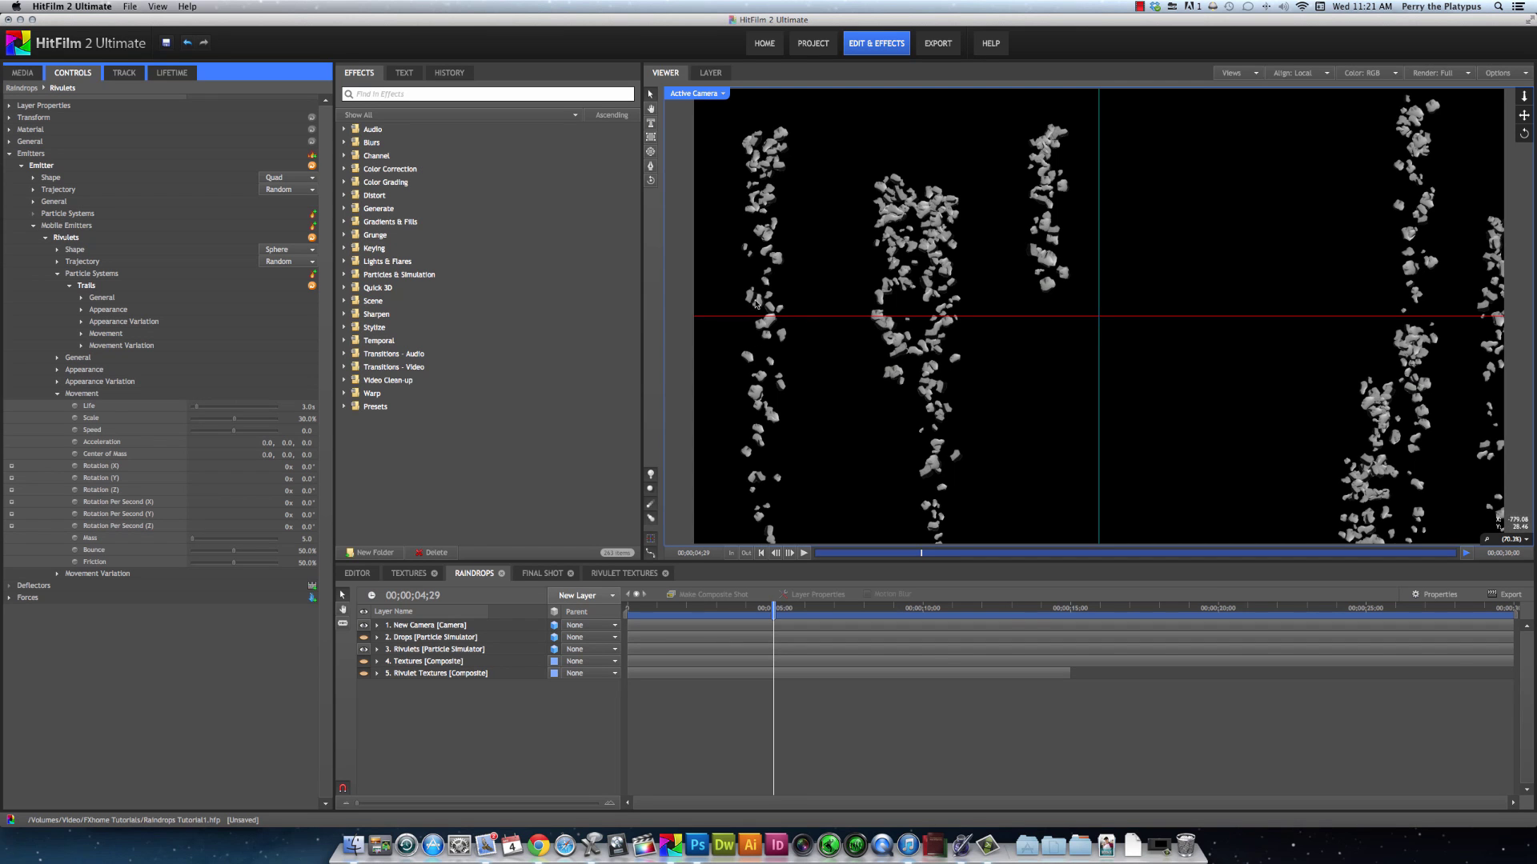
click(57, 250)
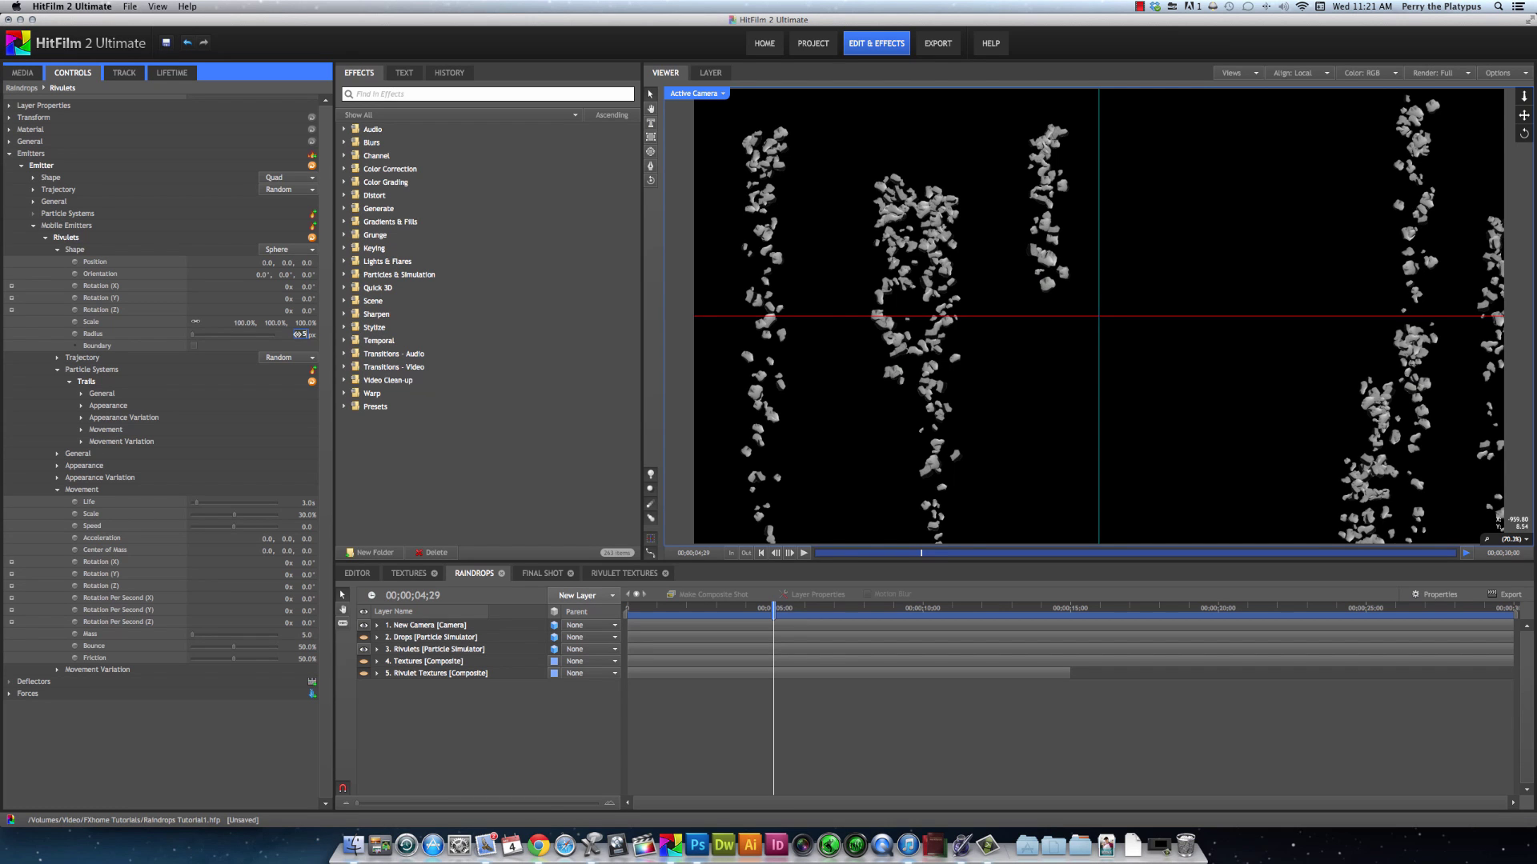
key(Return)
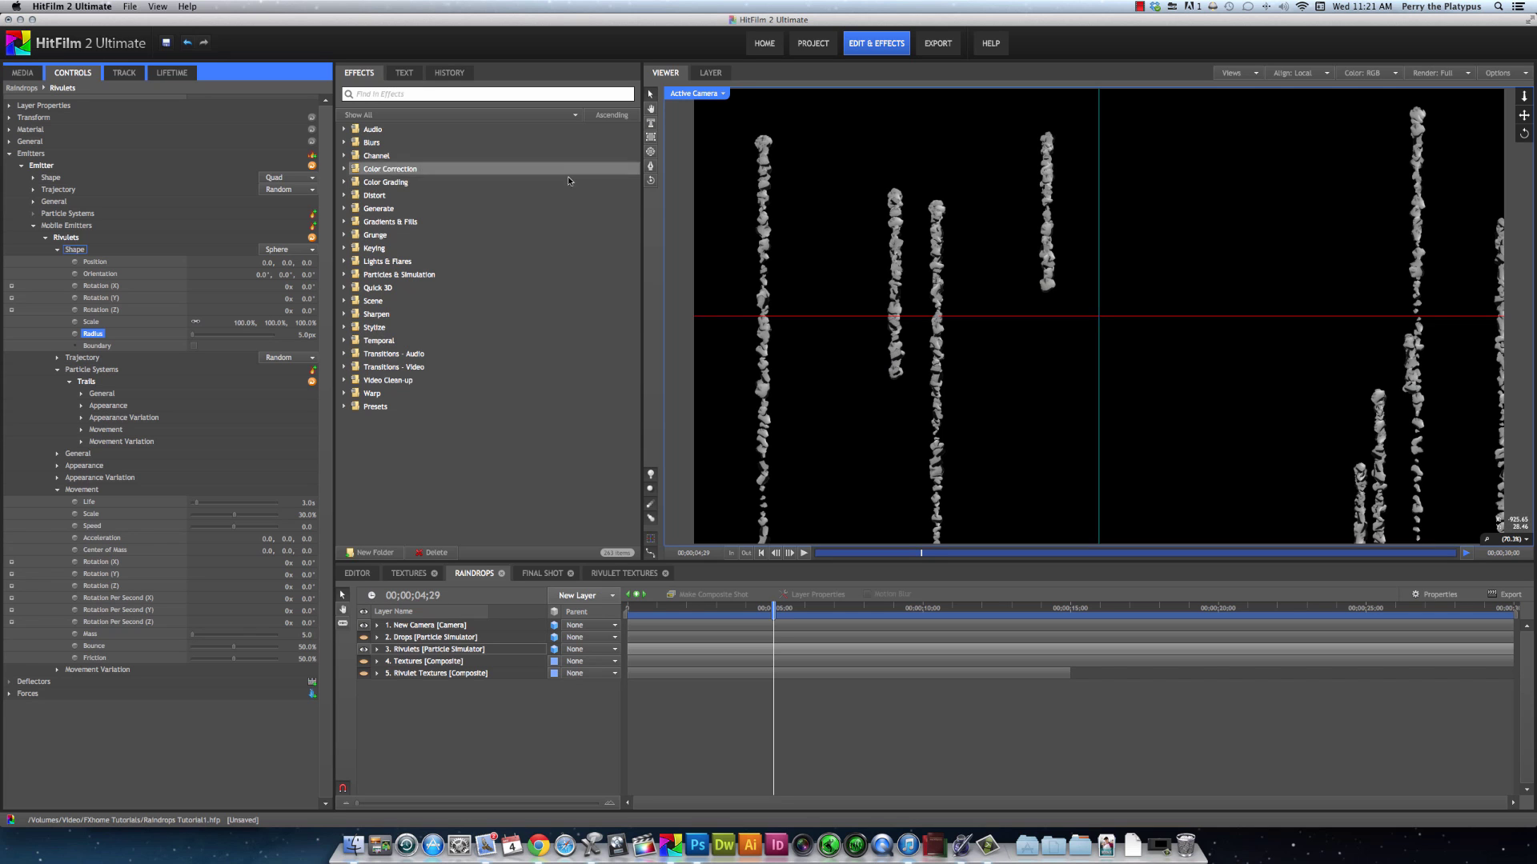
- Compare the rivulets before and after the emitter shape change by stepping through the edit history, ending at the latest state
click(448, 74)
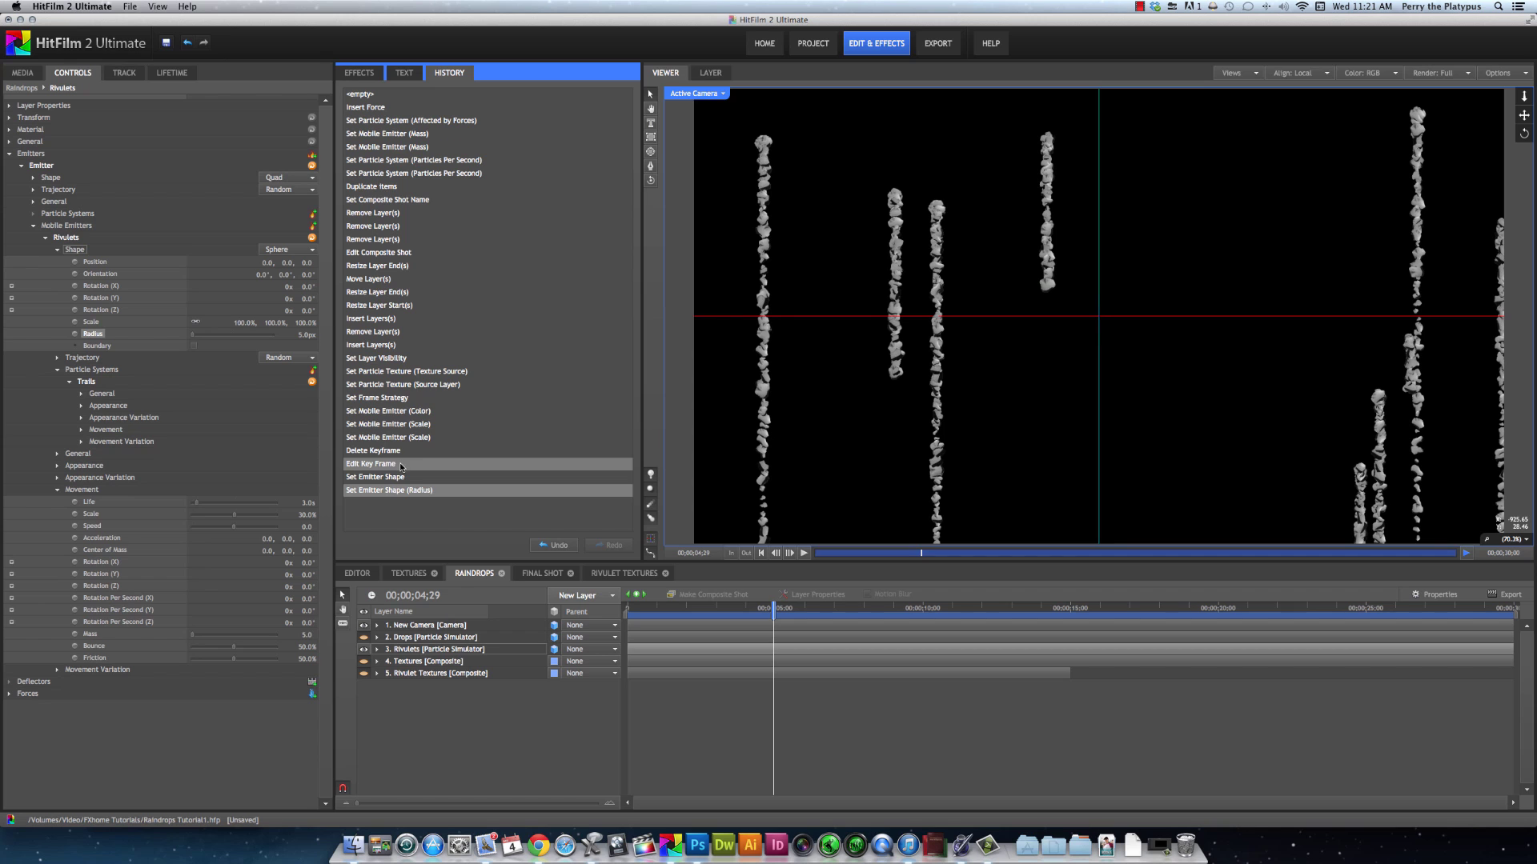
click(391, 464)
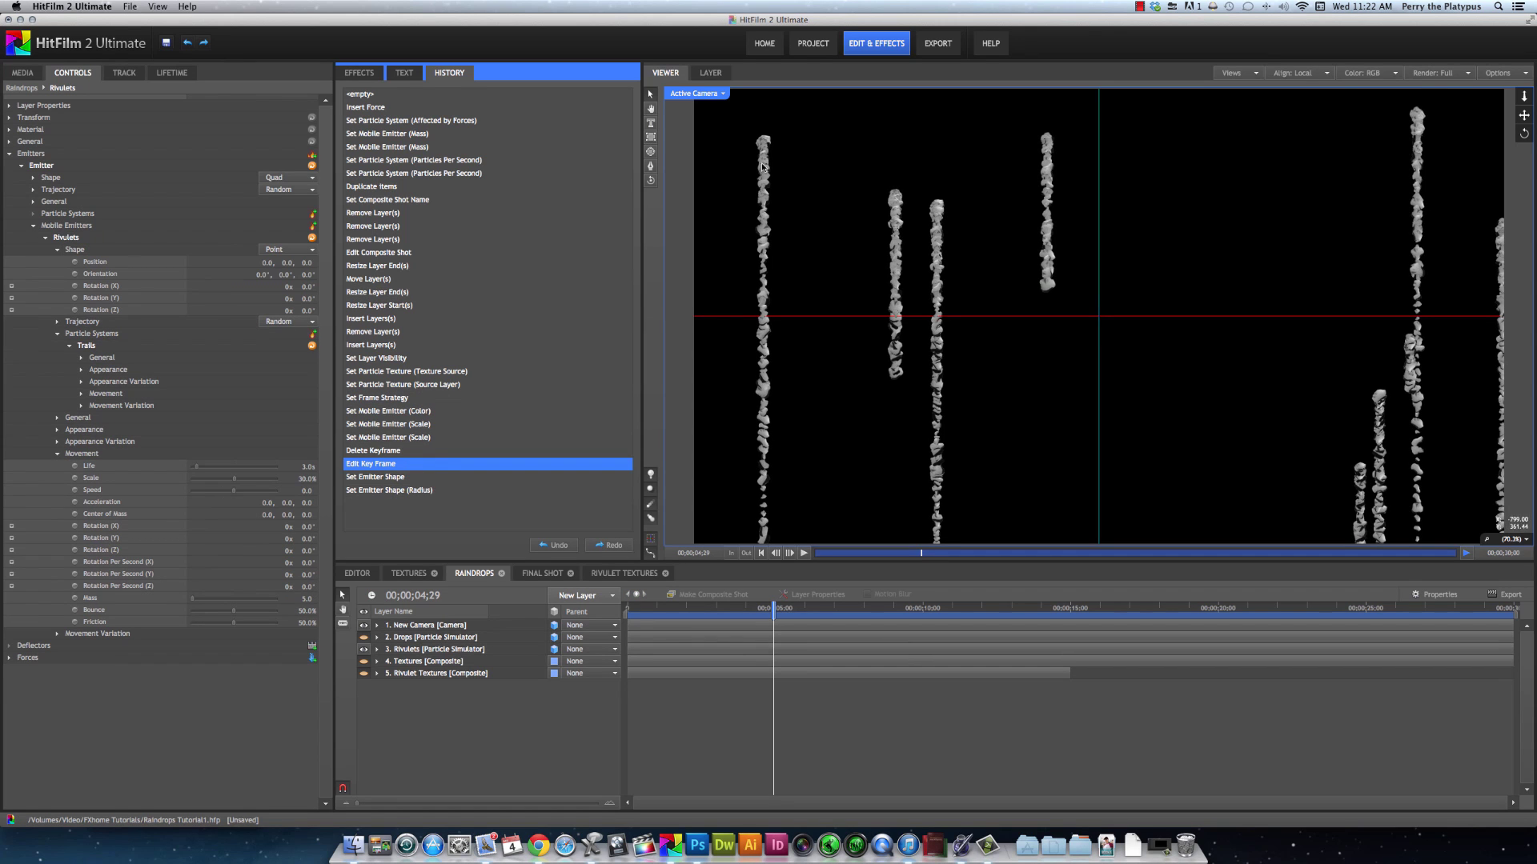
click(395, 491)
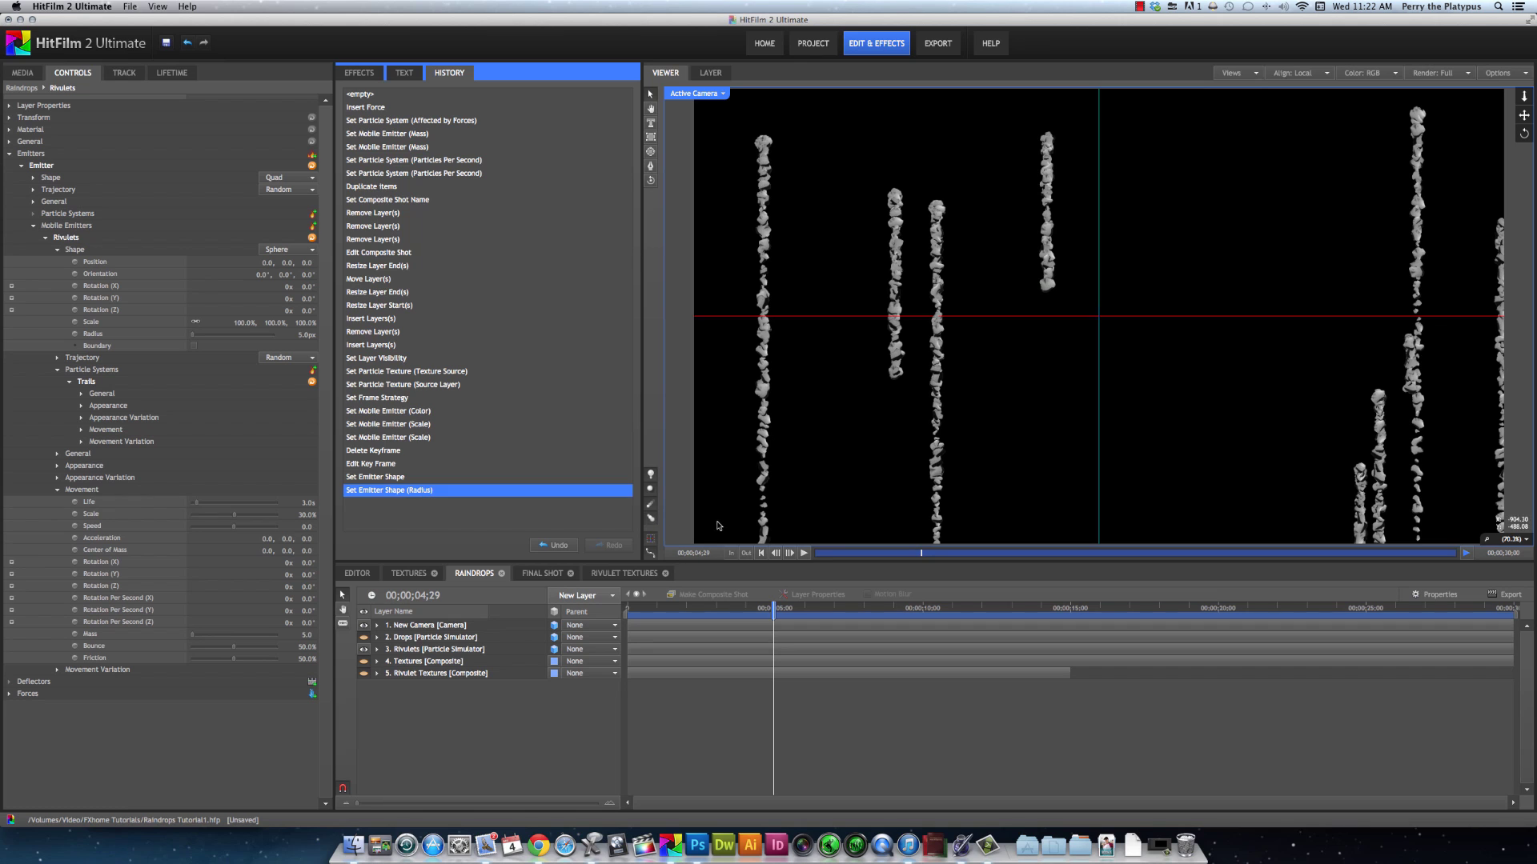
click(360, 74)
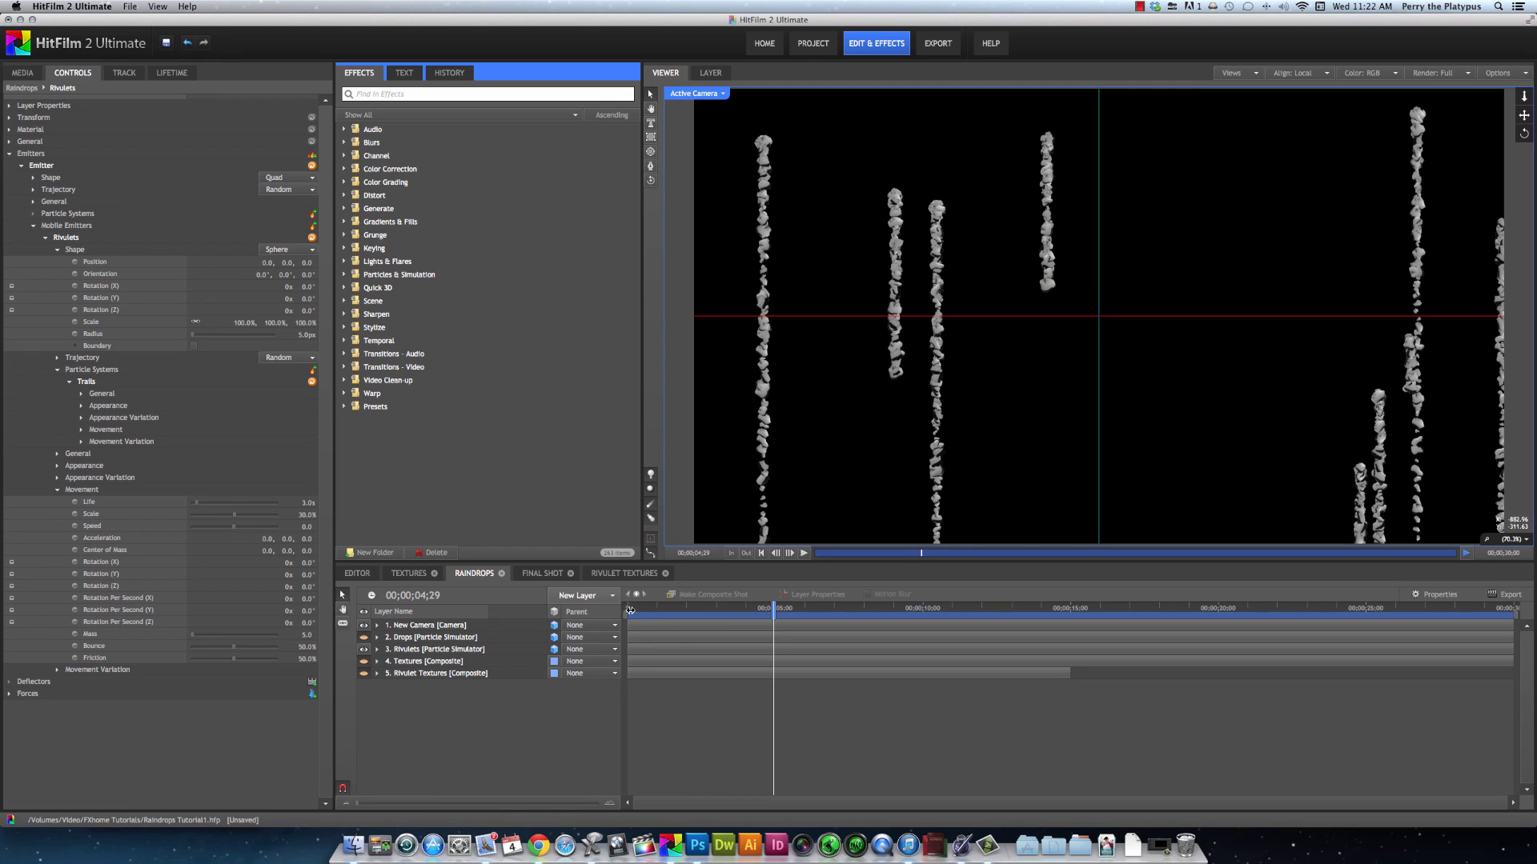
- Set the Rivulets mobile emitter's Particles Per Second to 5 and preview the rivulets at several points along the timeline
click(630, 609)
click(58, 250)
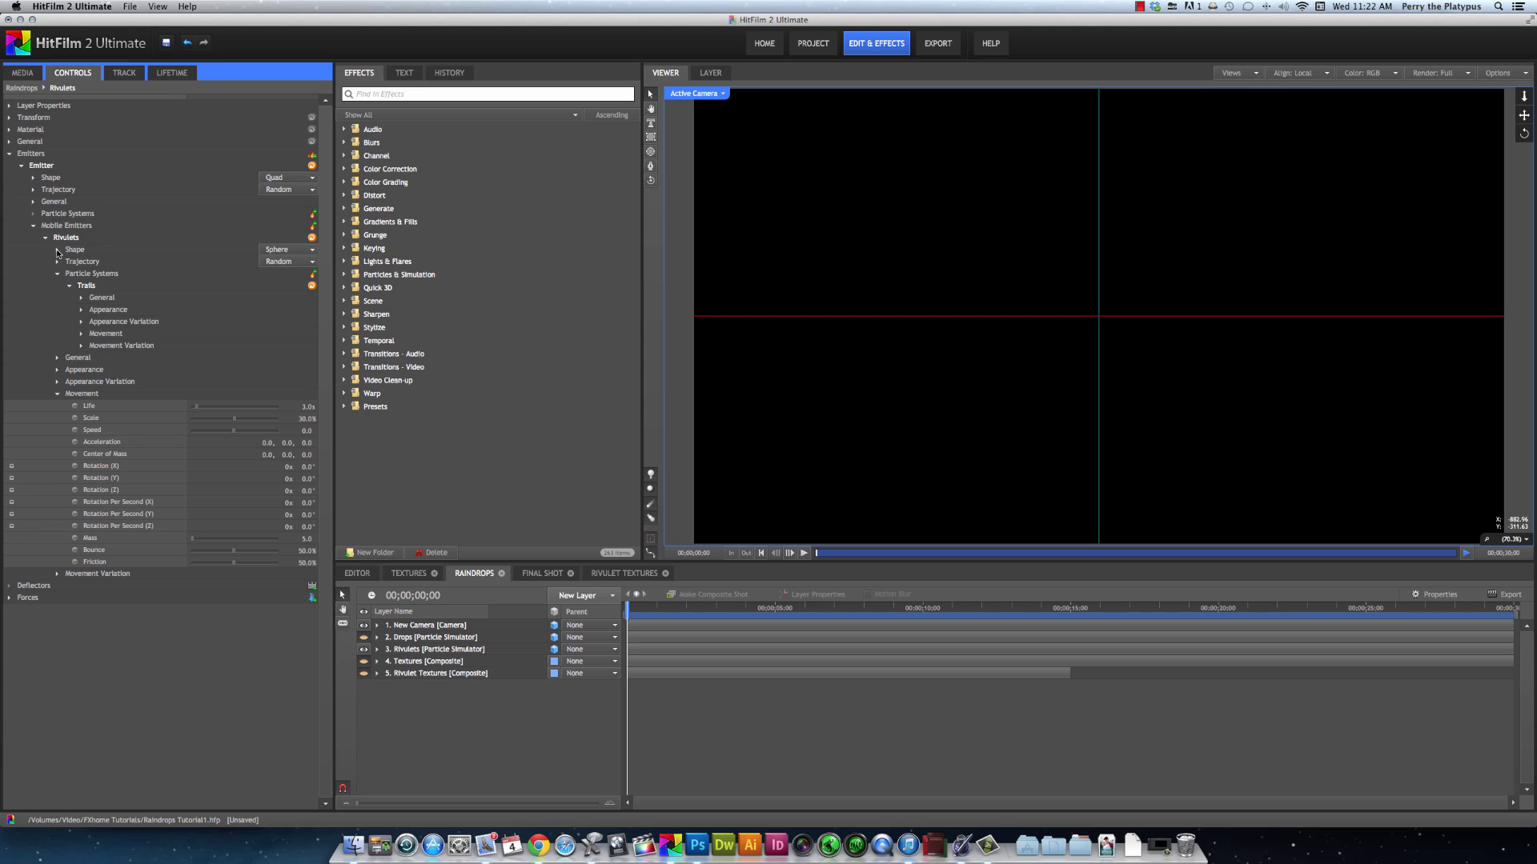
click(58, 394)
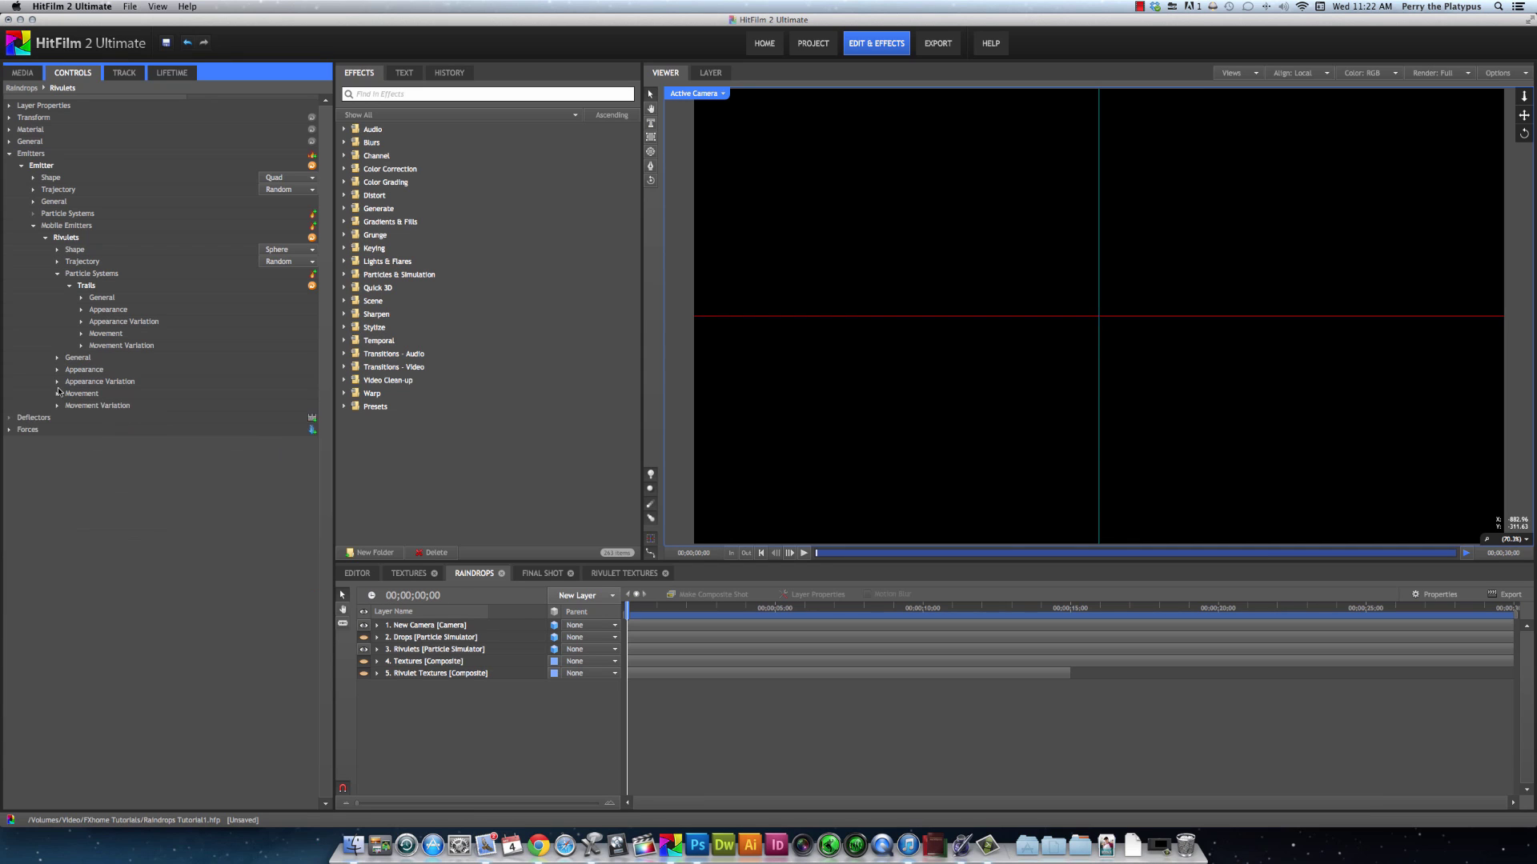
click(56, 359)
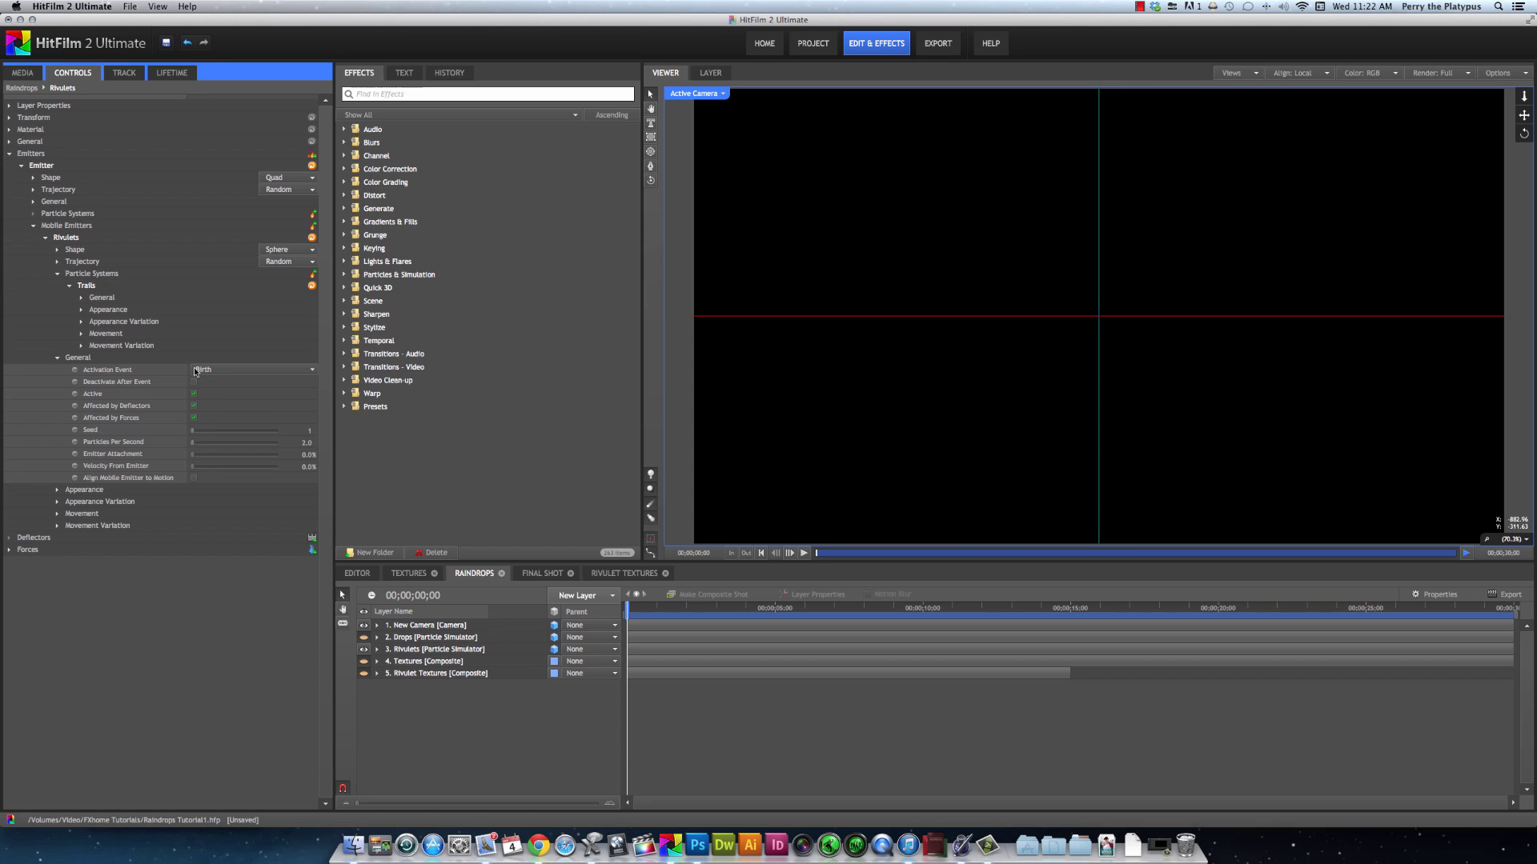
click(309, 445)
key(Return)
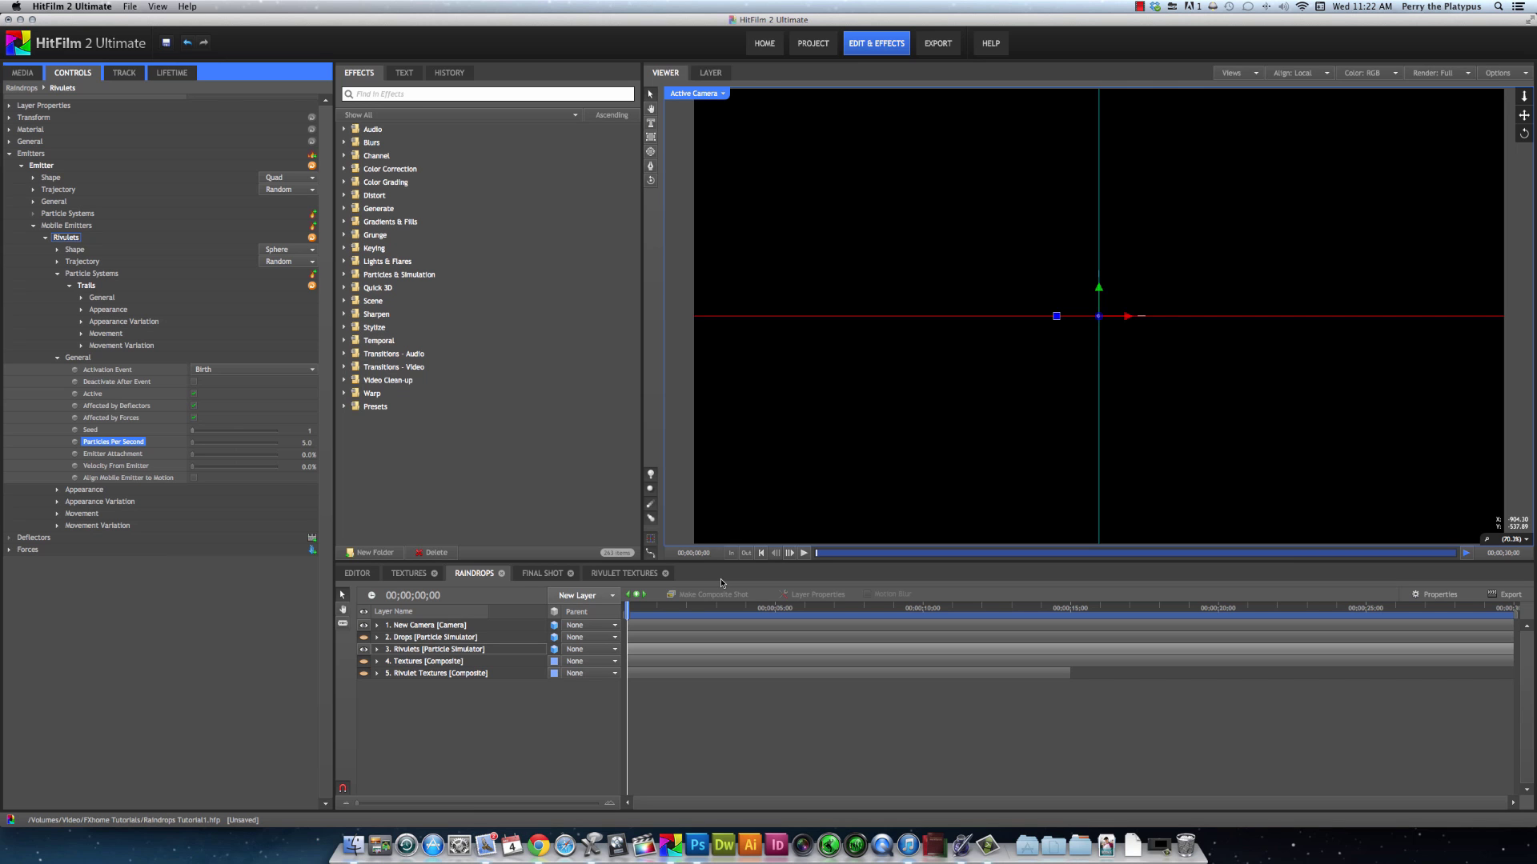
click(714, 609)
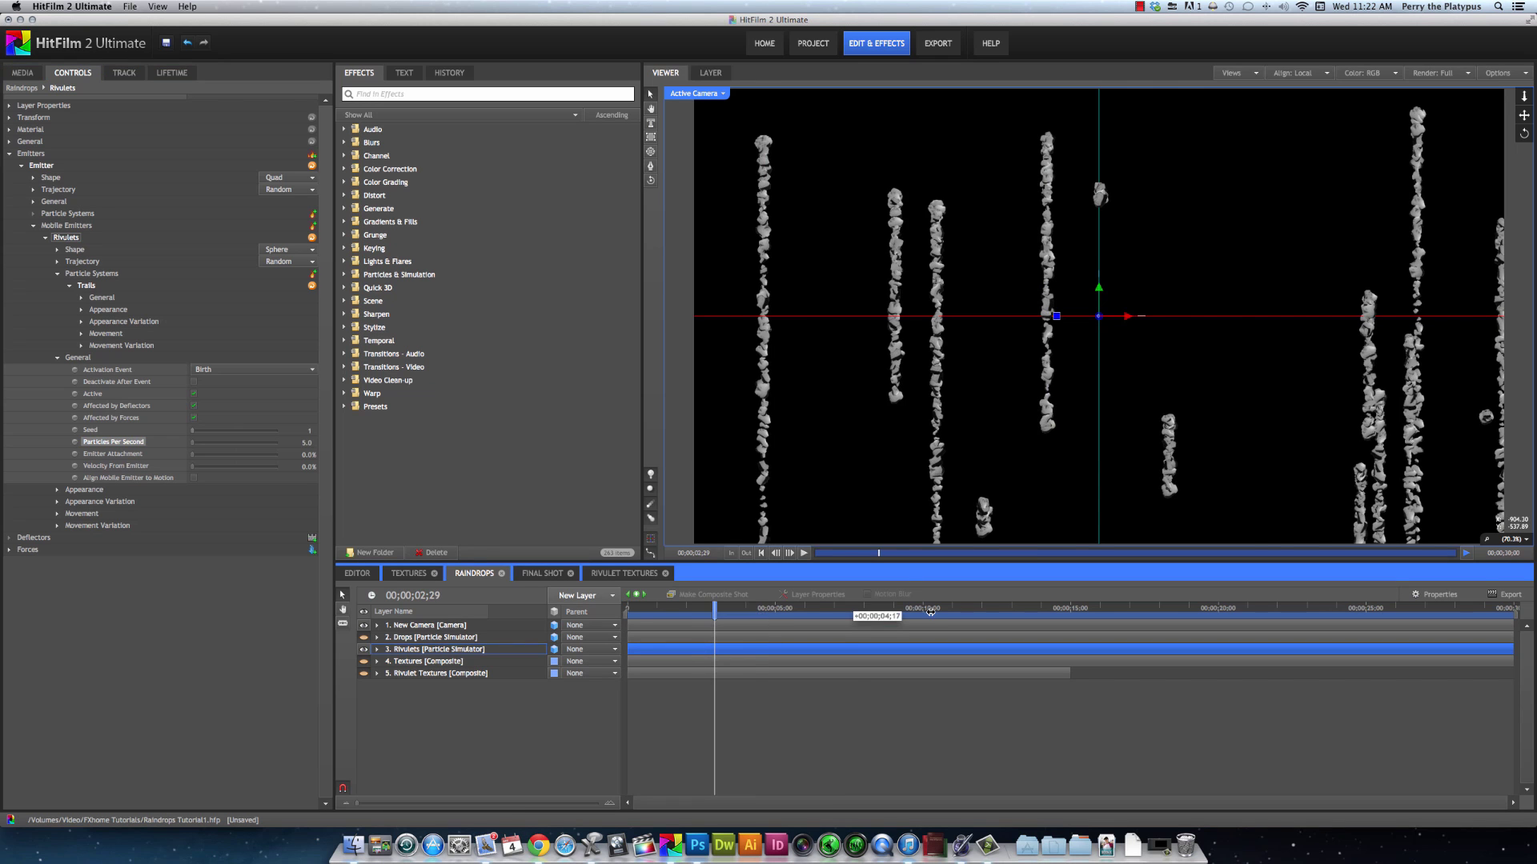
click(864, 608)
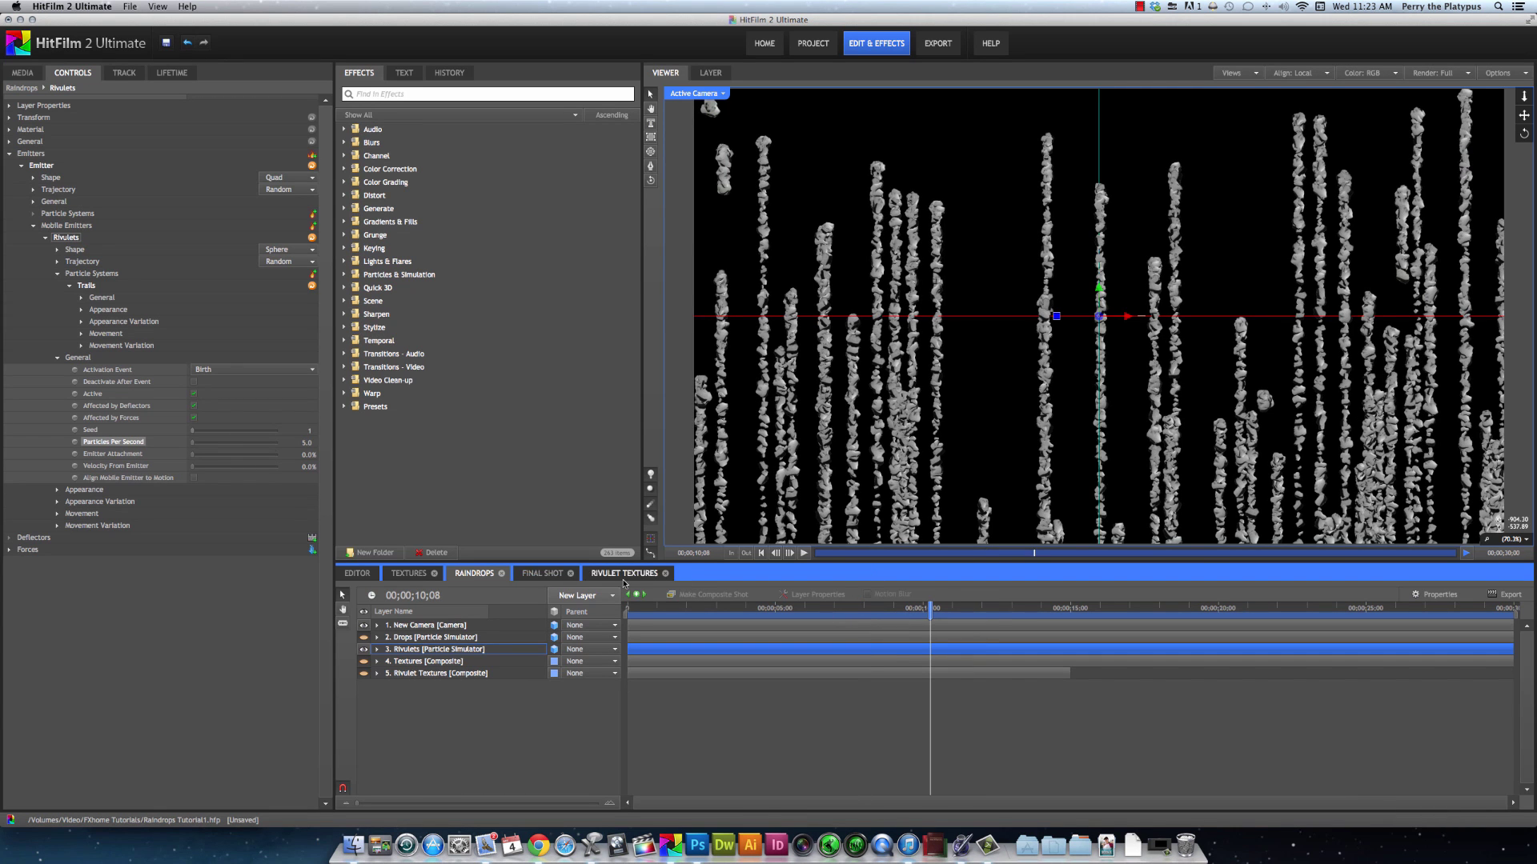
- Check the rivulets in the Final Shot composite and make the Drops layer visible in the Raindrops shot
click(552, 575)
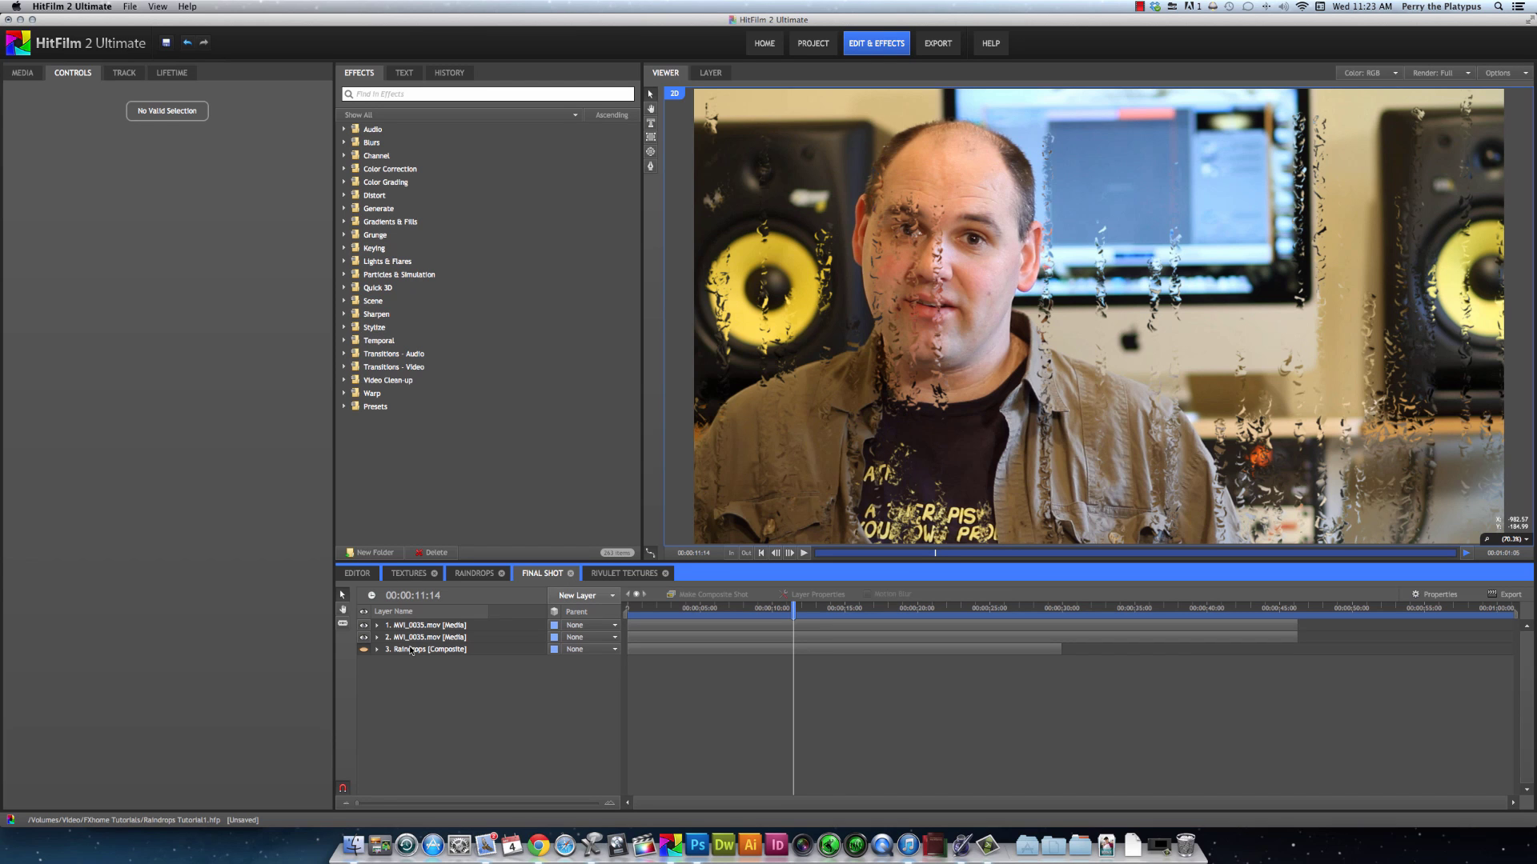
click(481, 573)
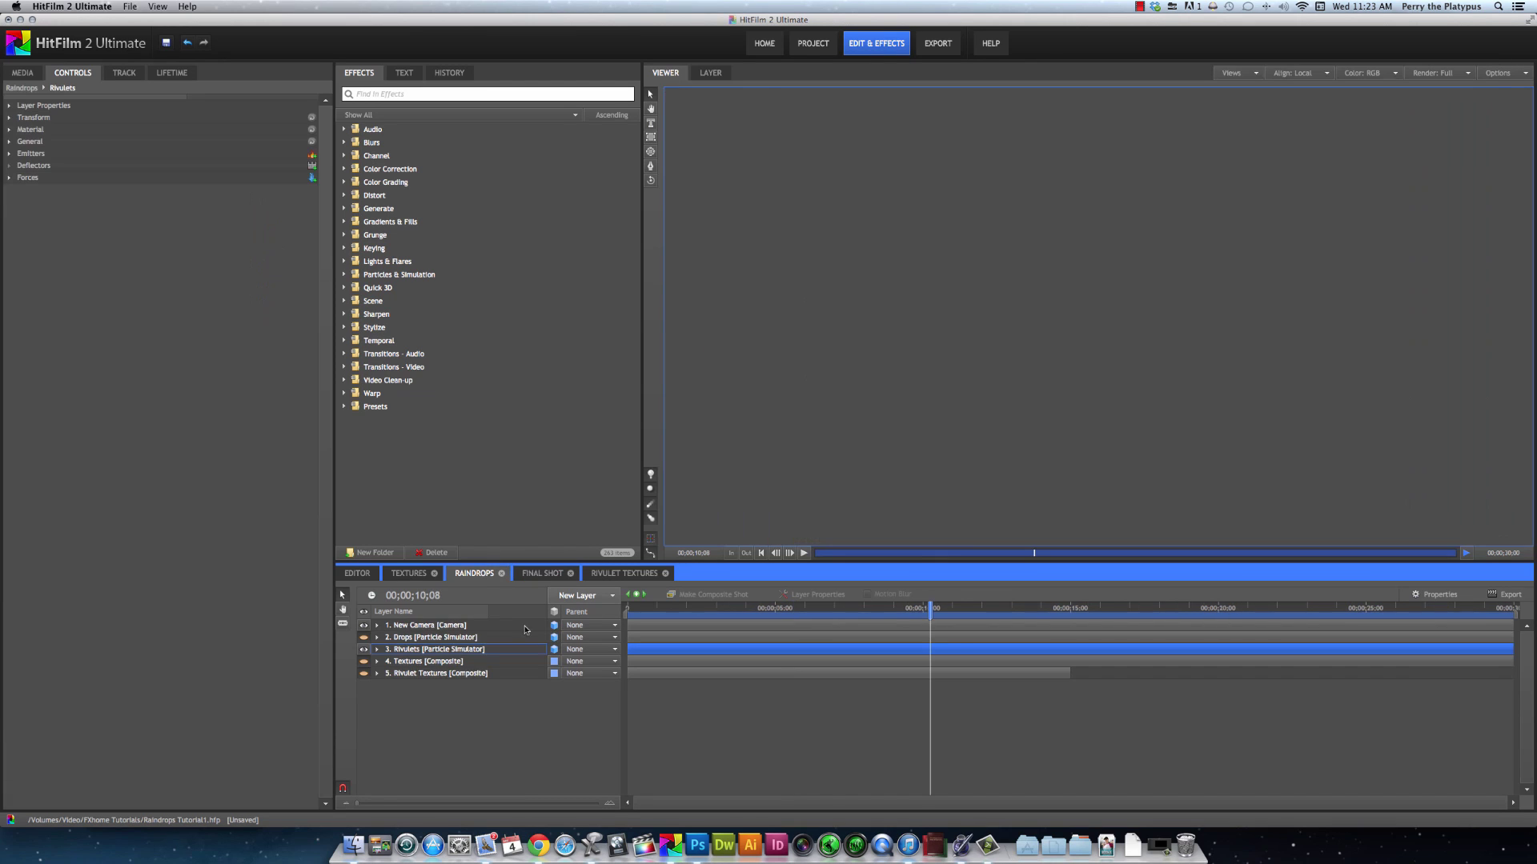
click(363, 637)
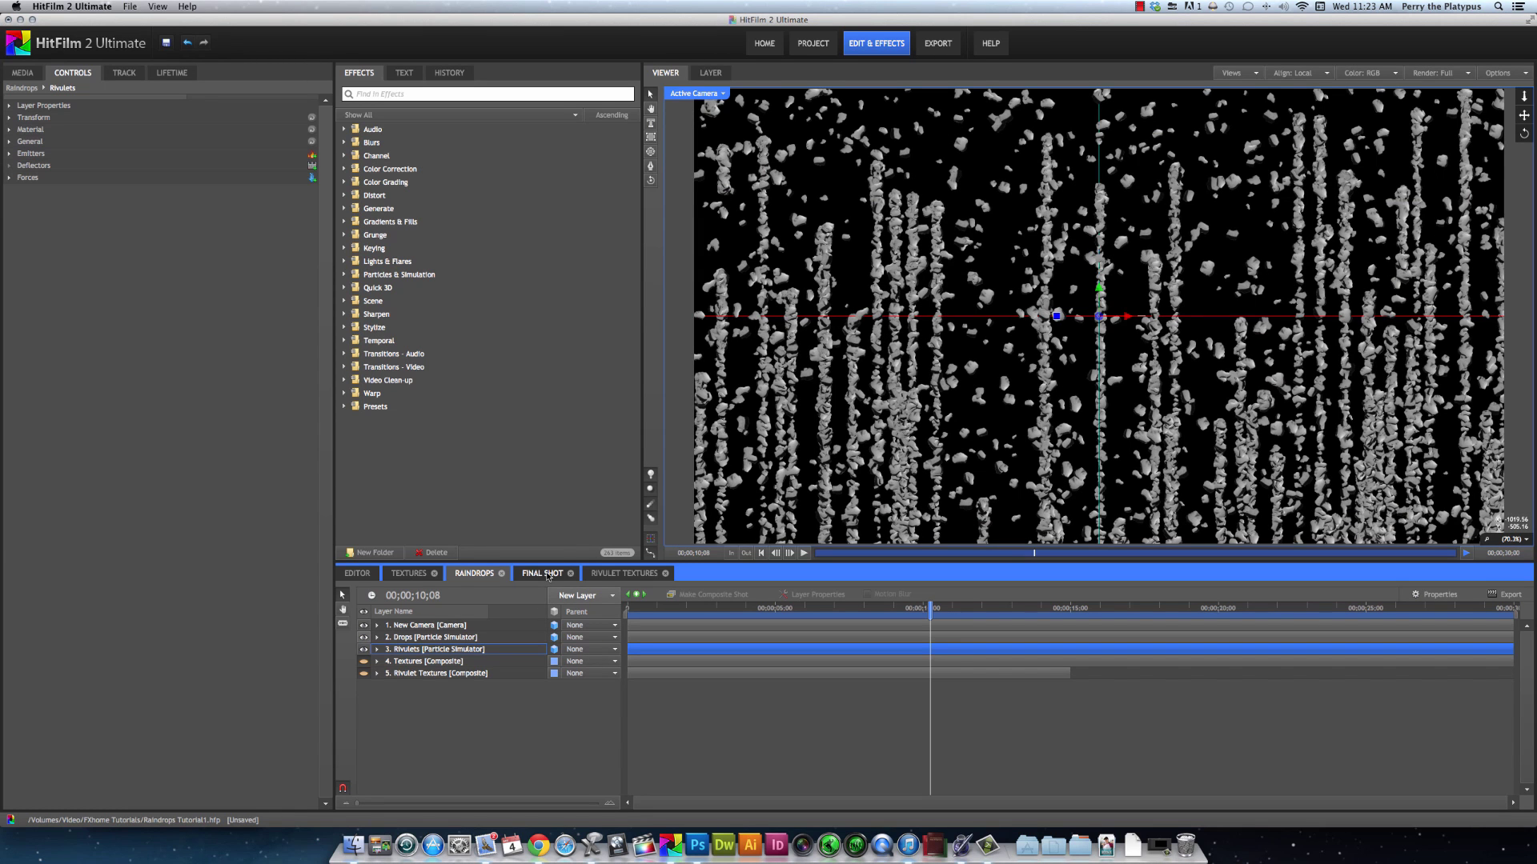
- Play the Final Shot composite from the start to review the combined drops and rivulets over the footage
click(544, 573)
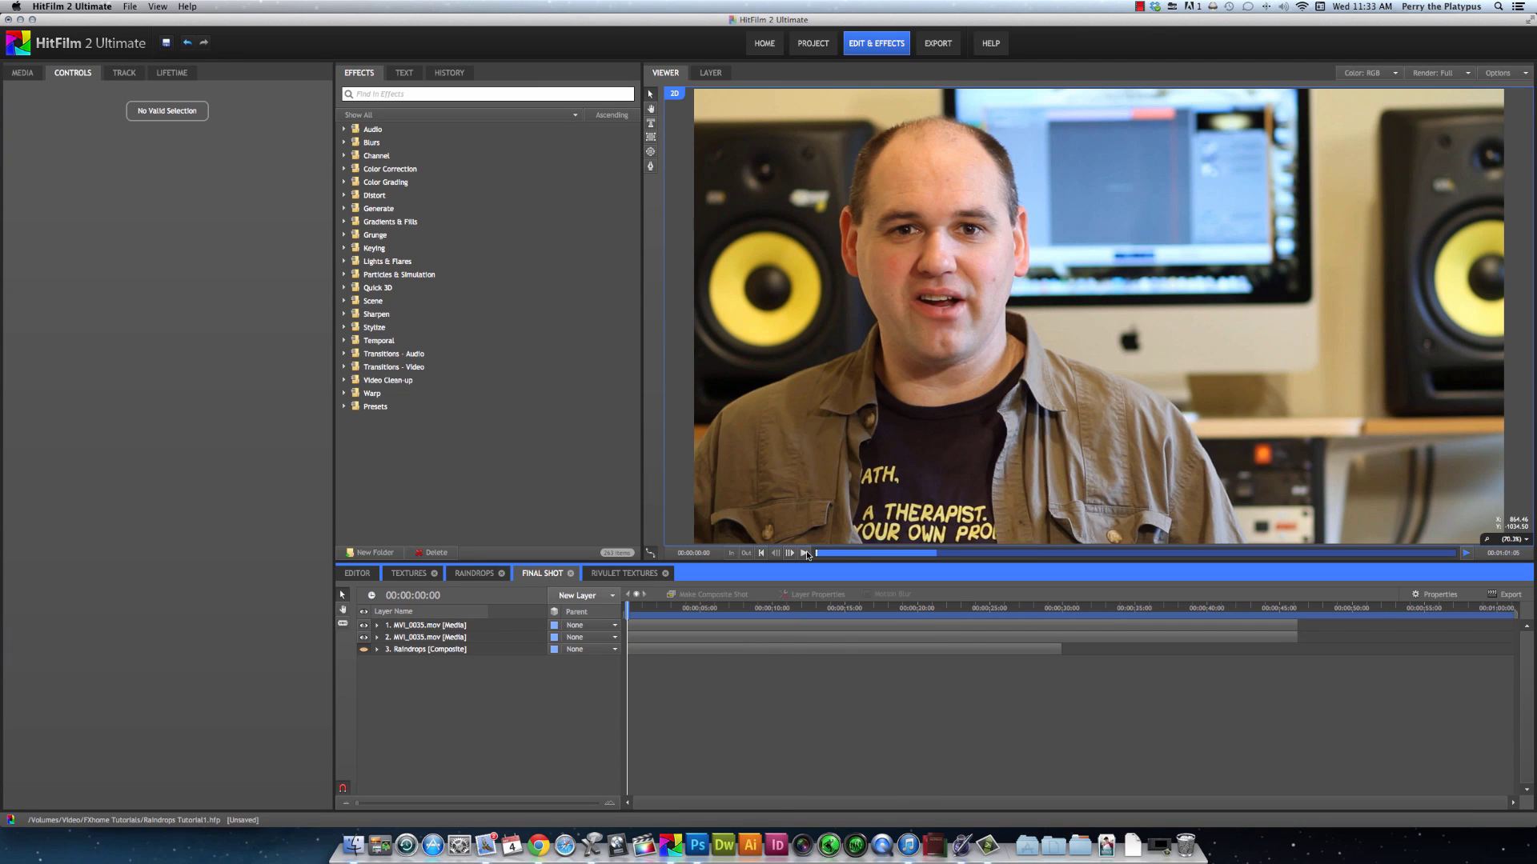
click(804, 553)
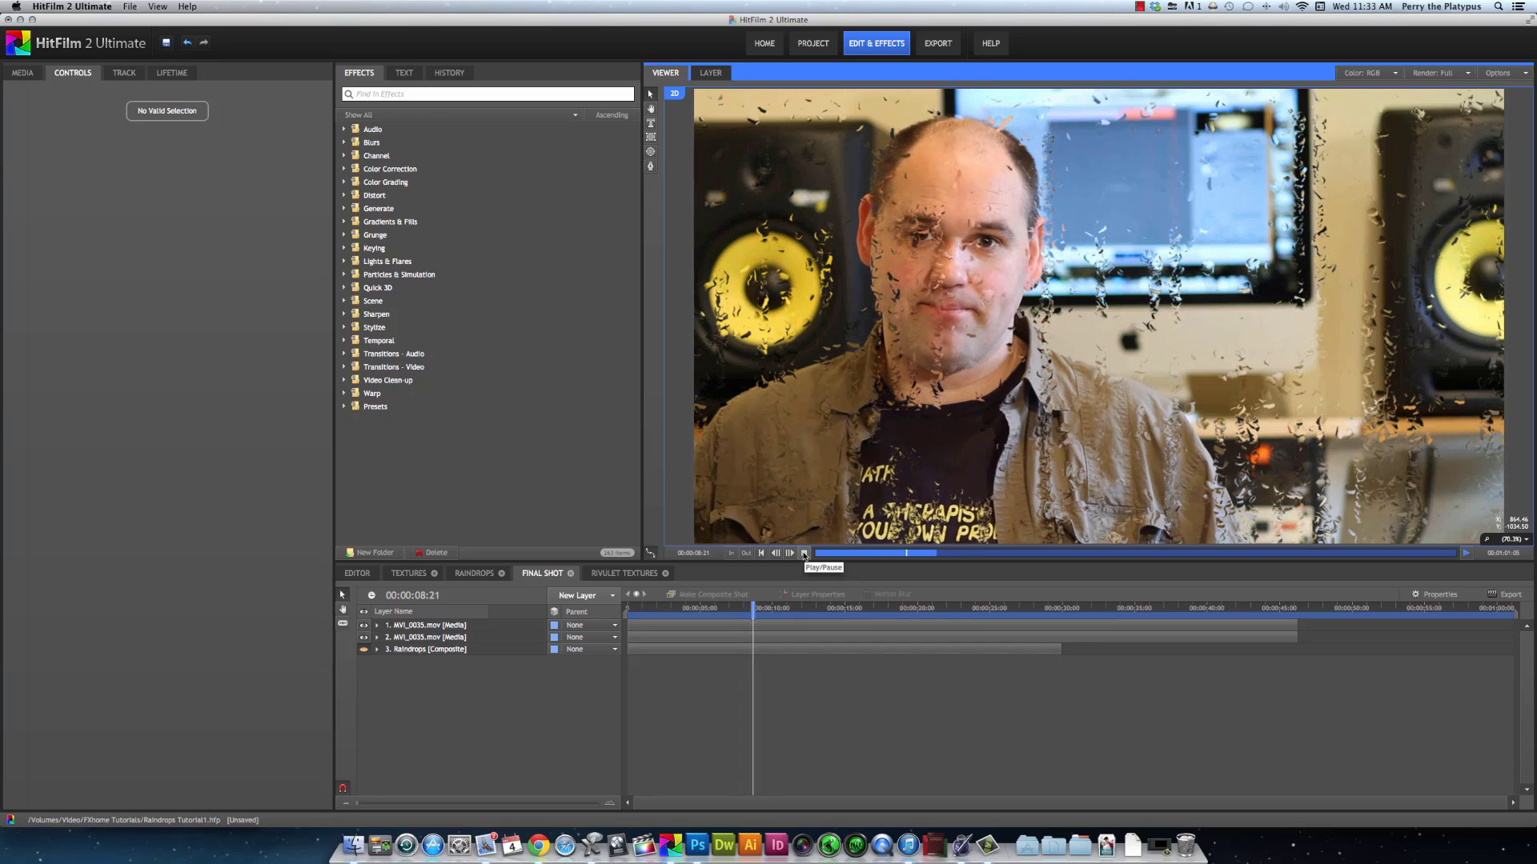
click(804, 555)
click(761, 554)
click(804, 554)
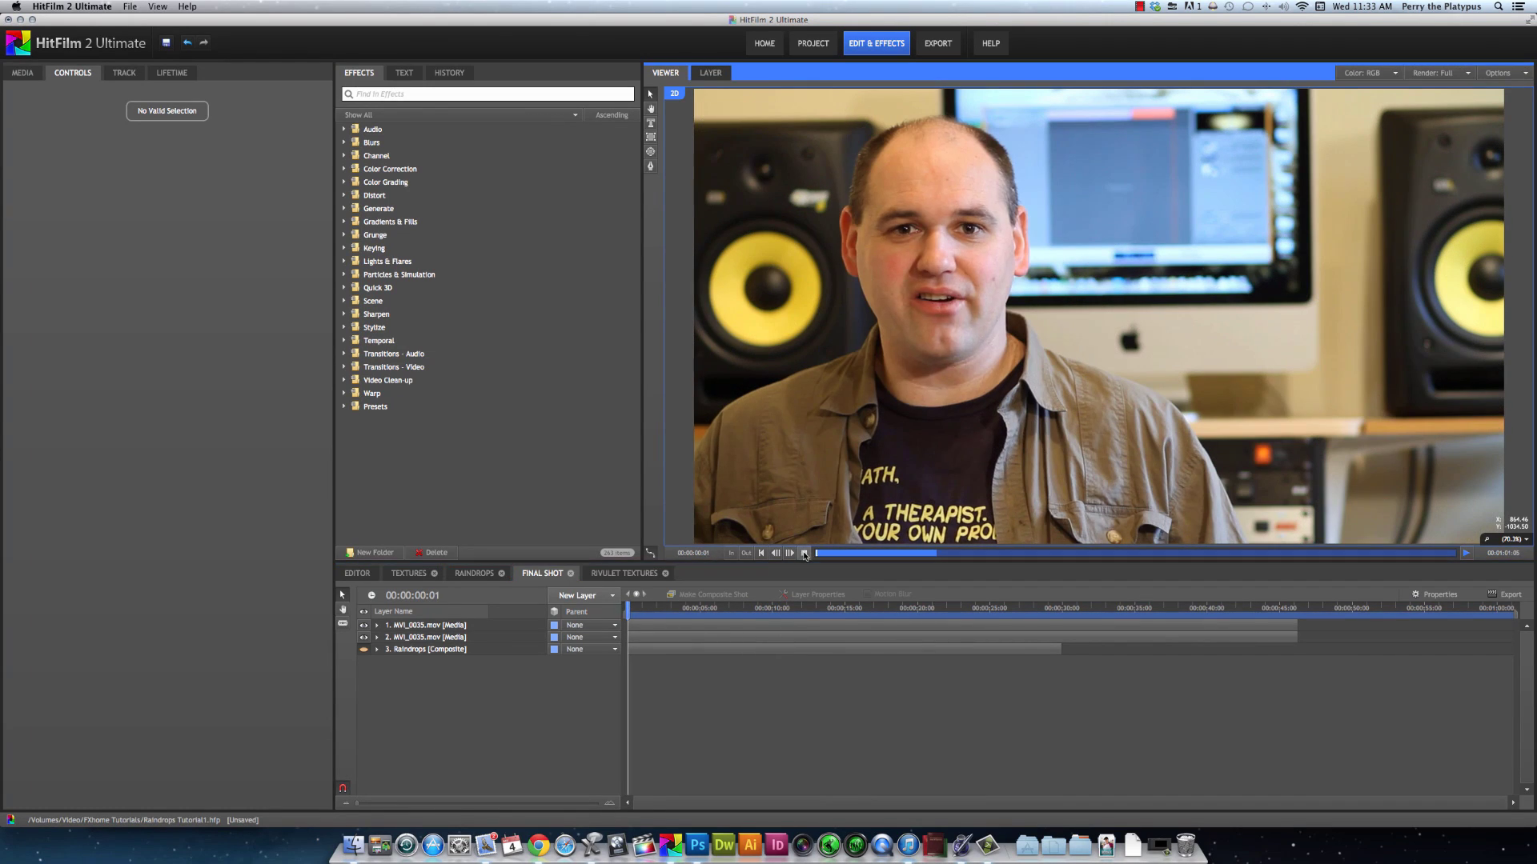